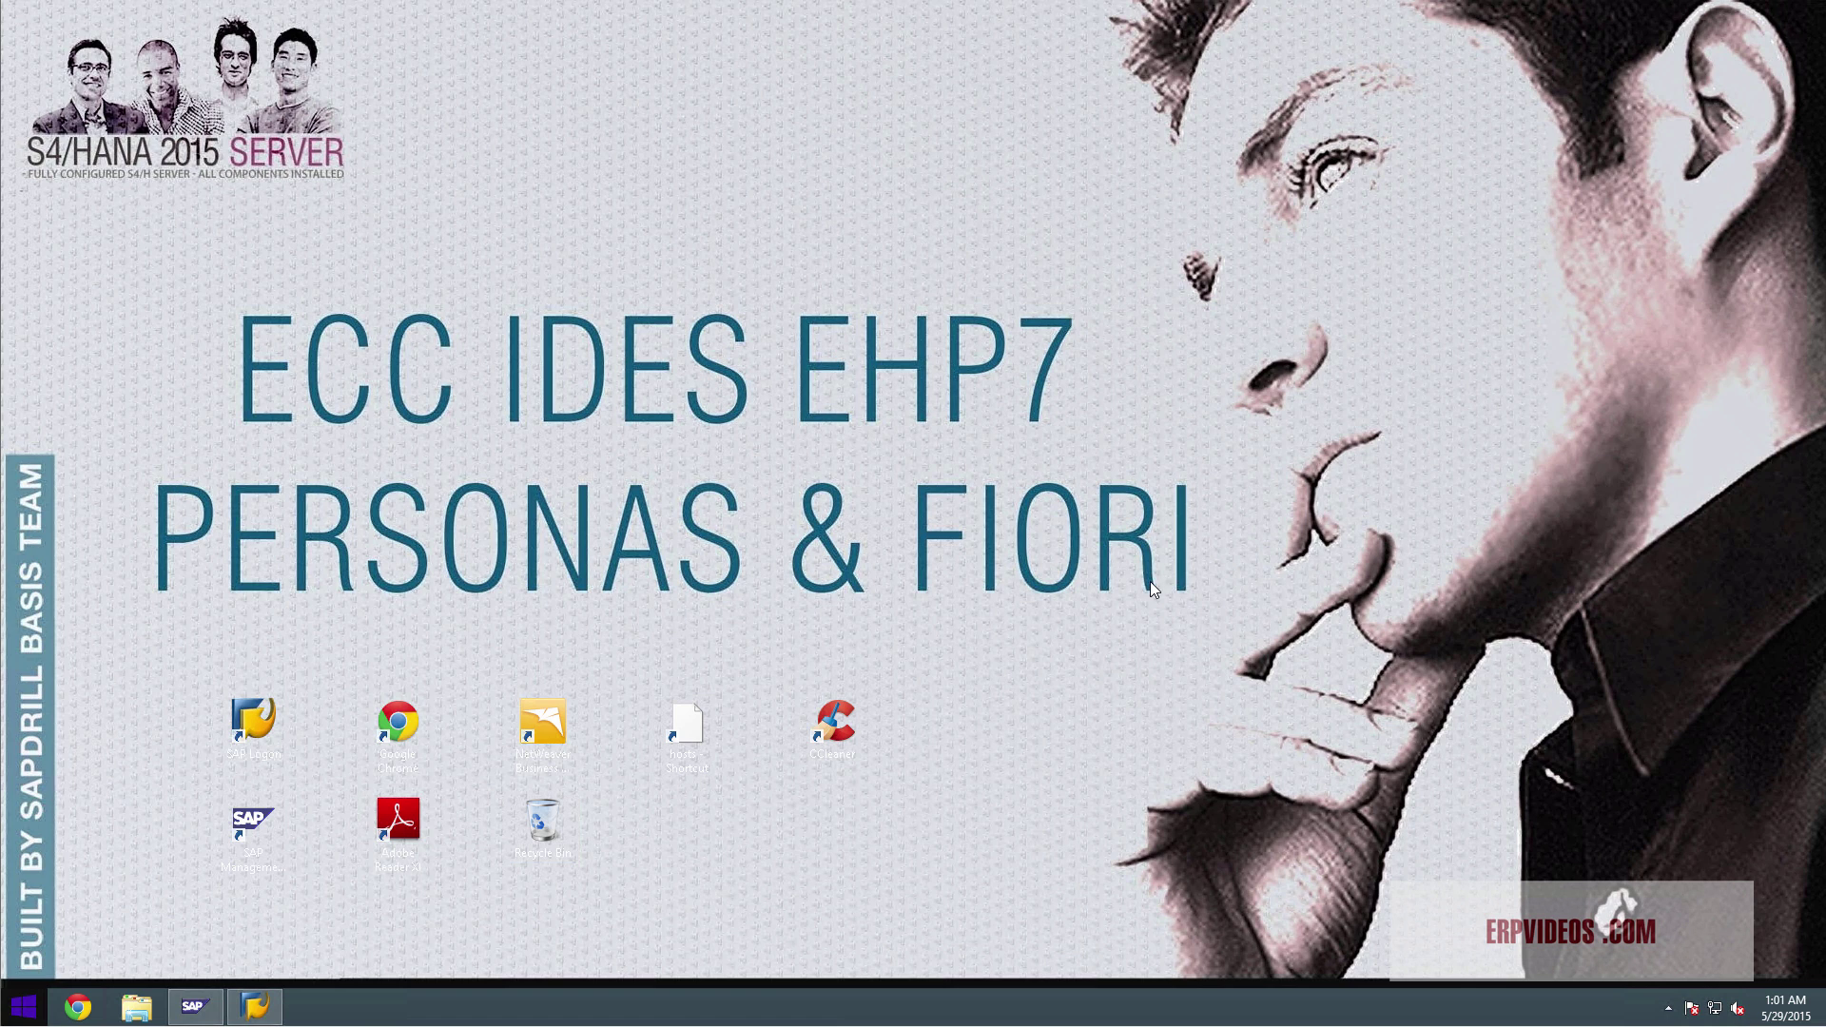
# Start SAP Logon from its desktop shortcut to reach the ECC Ehp7 client 800 sign-in screen
pyautogui.click(259, 723)
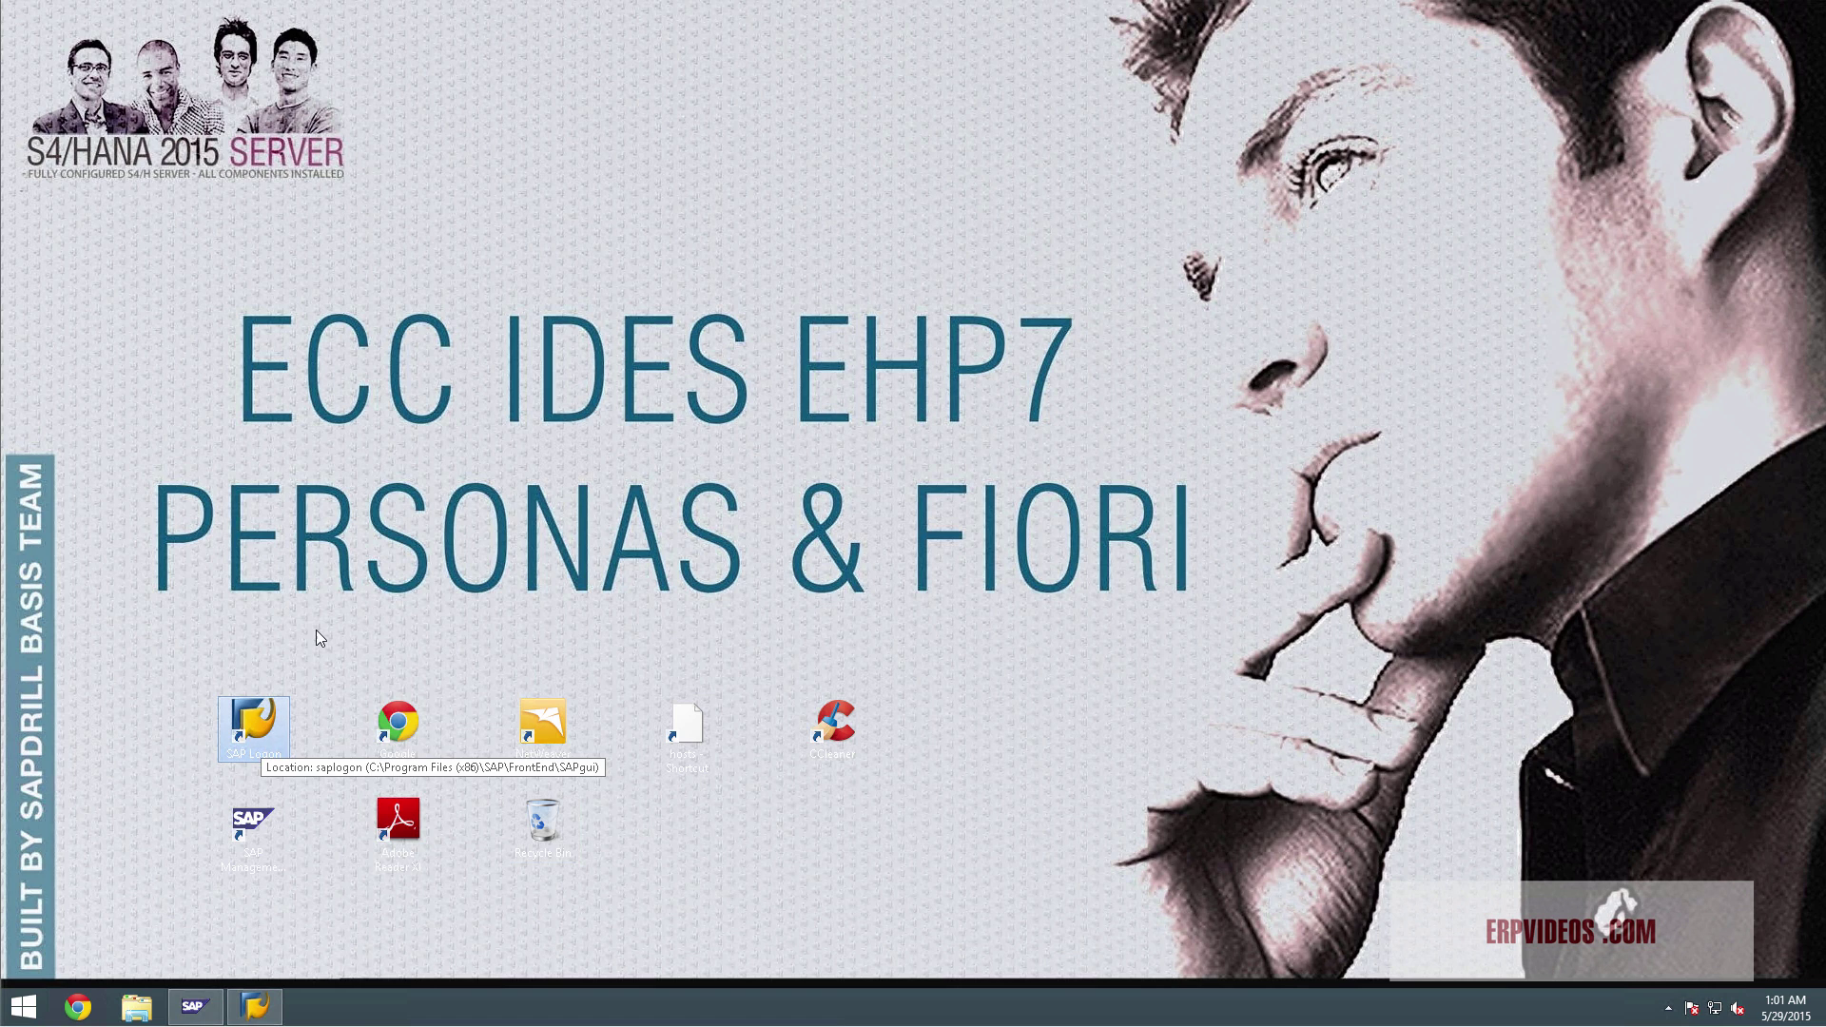
pyautogui.click(409, 625)
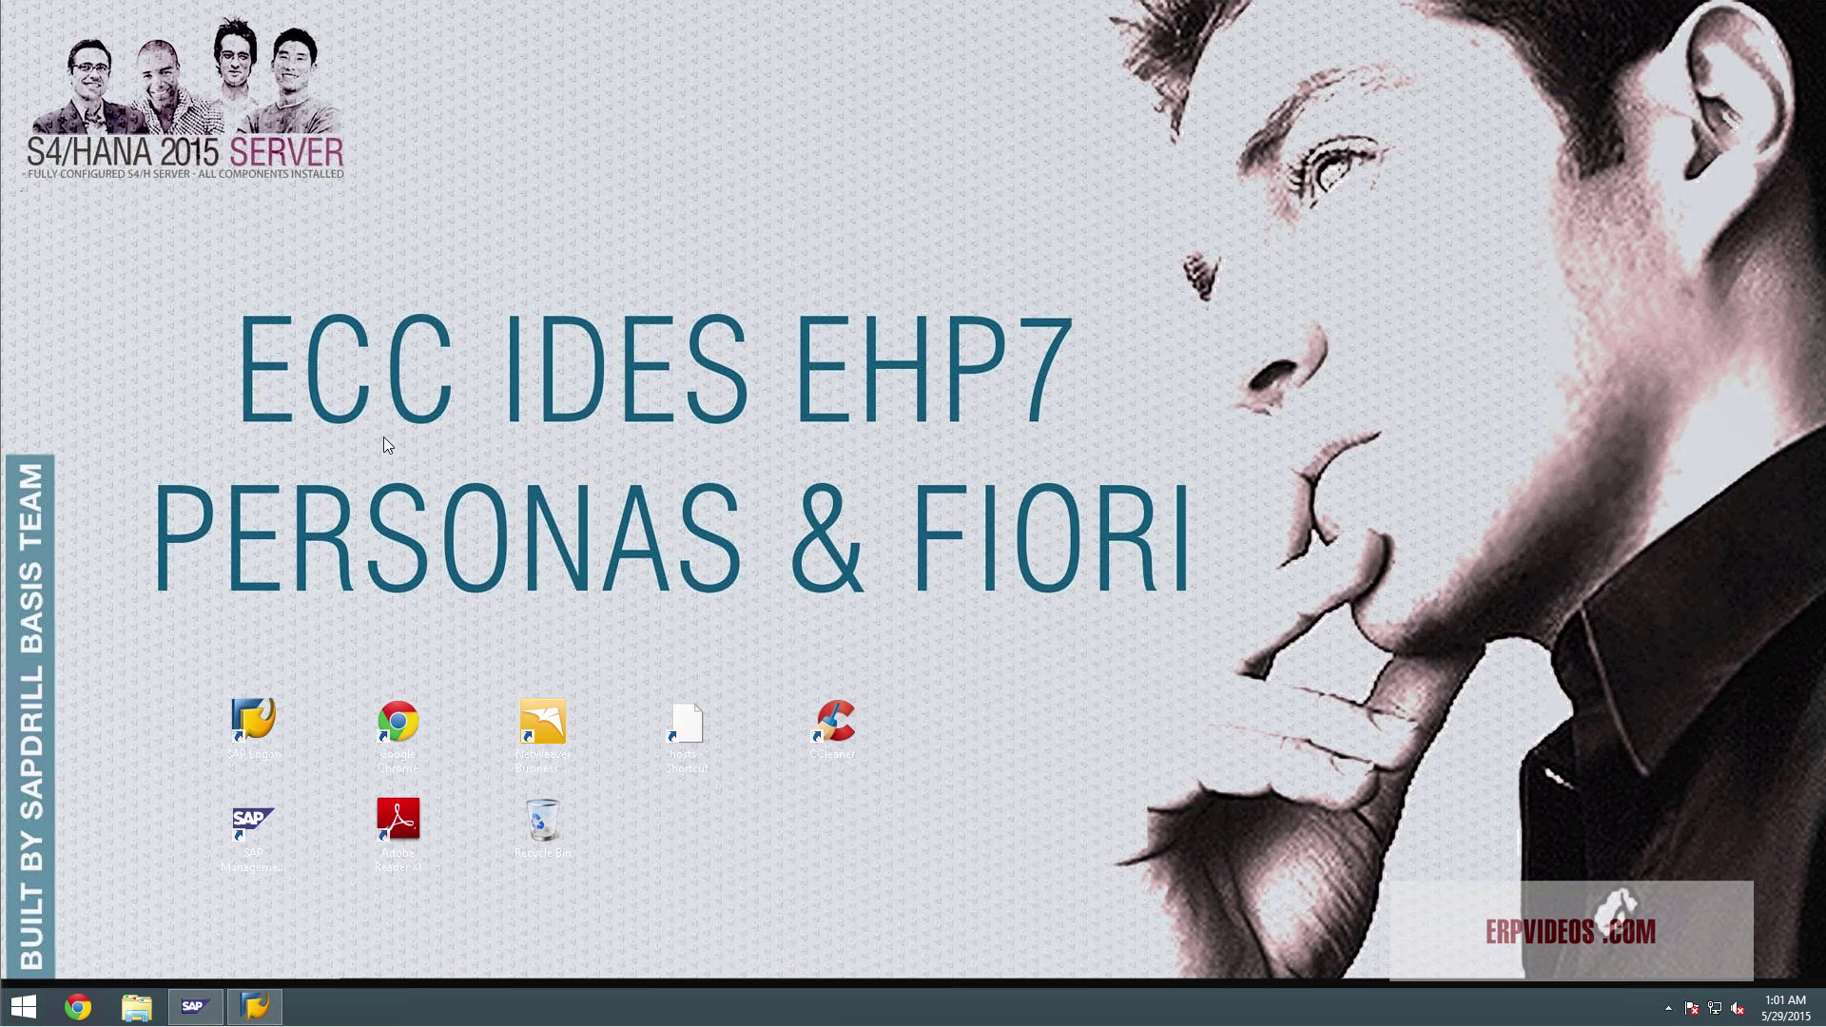
pyautogui.click(274, 727)
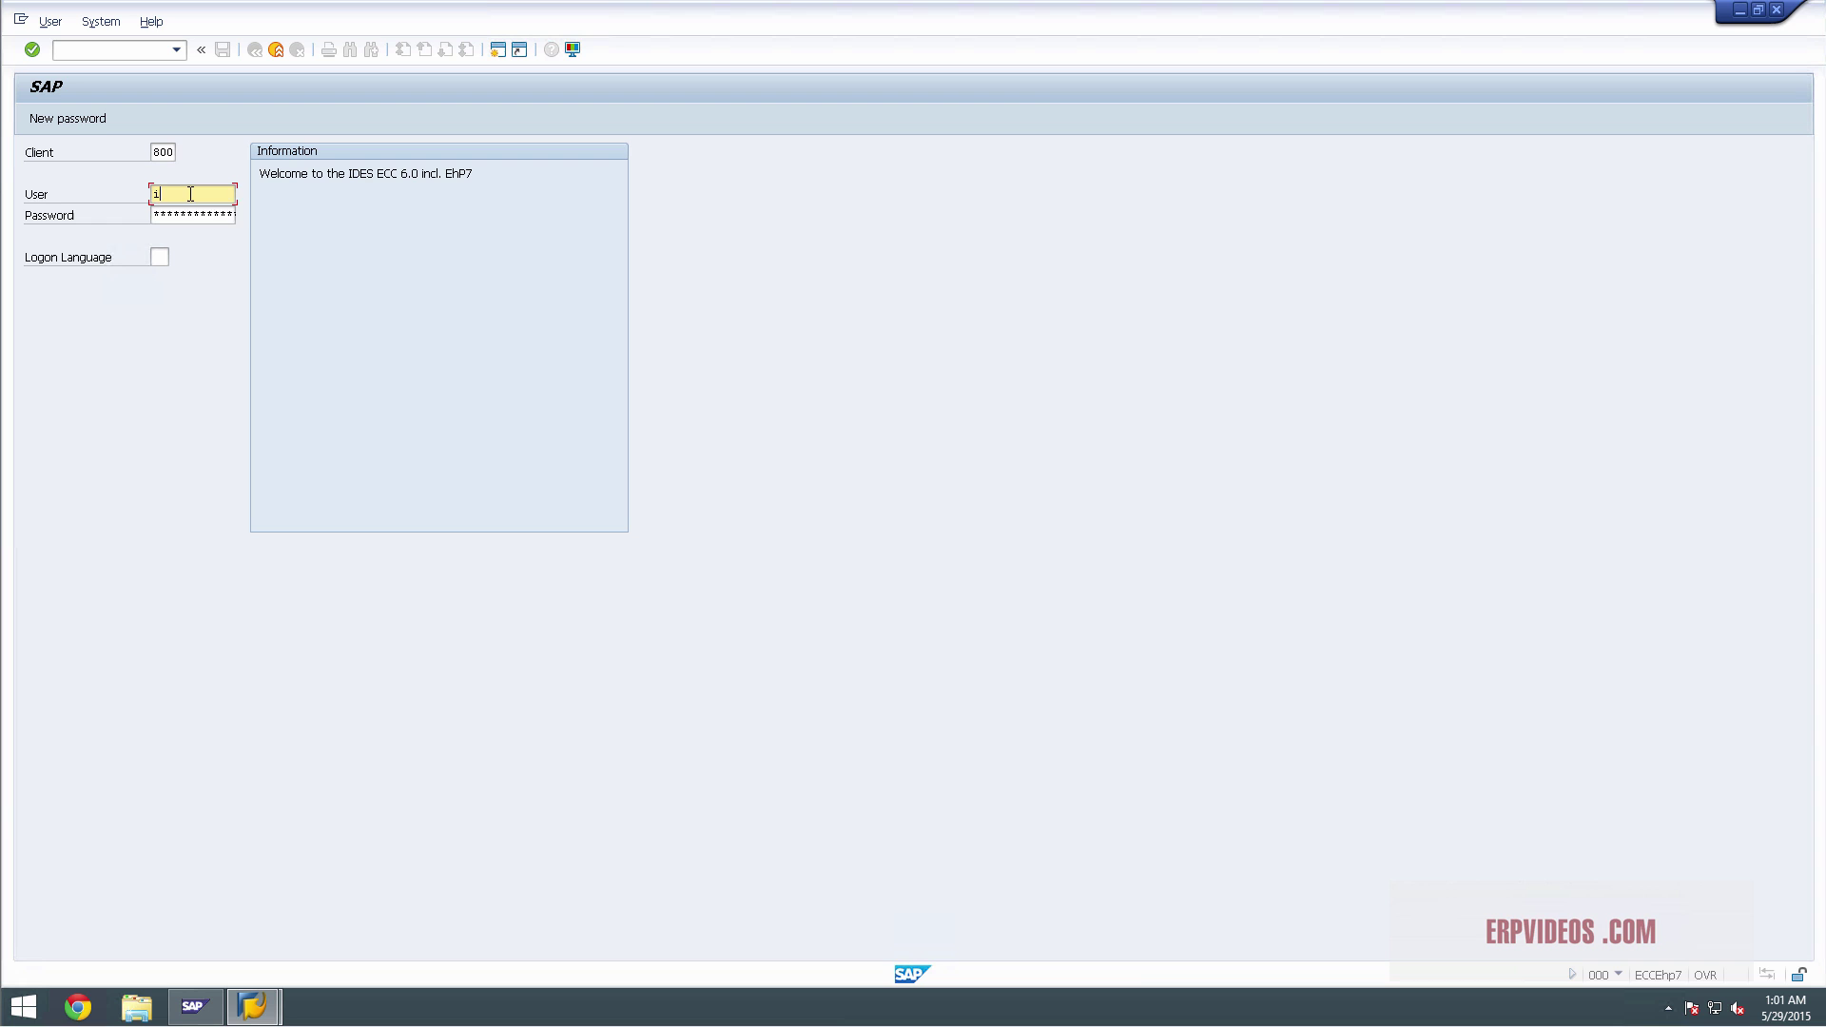
# Enter the administrator user name in the User field and move on to the password
pyautogui.click(190, 194)
pyautogui.write('idadmin')
pyautogui.press('Tab')
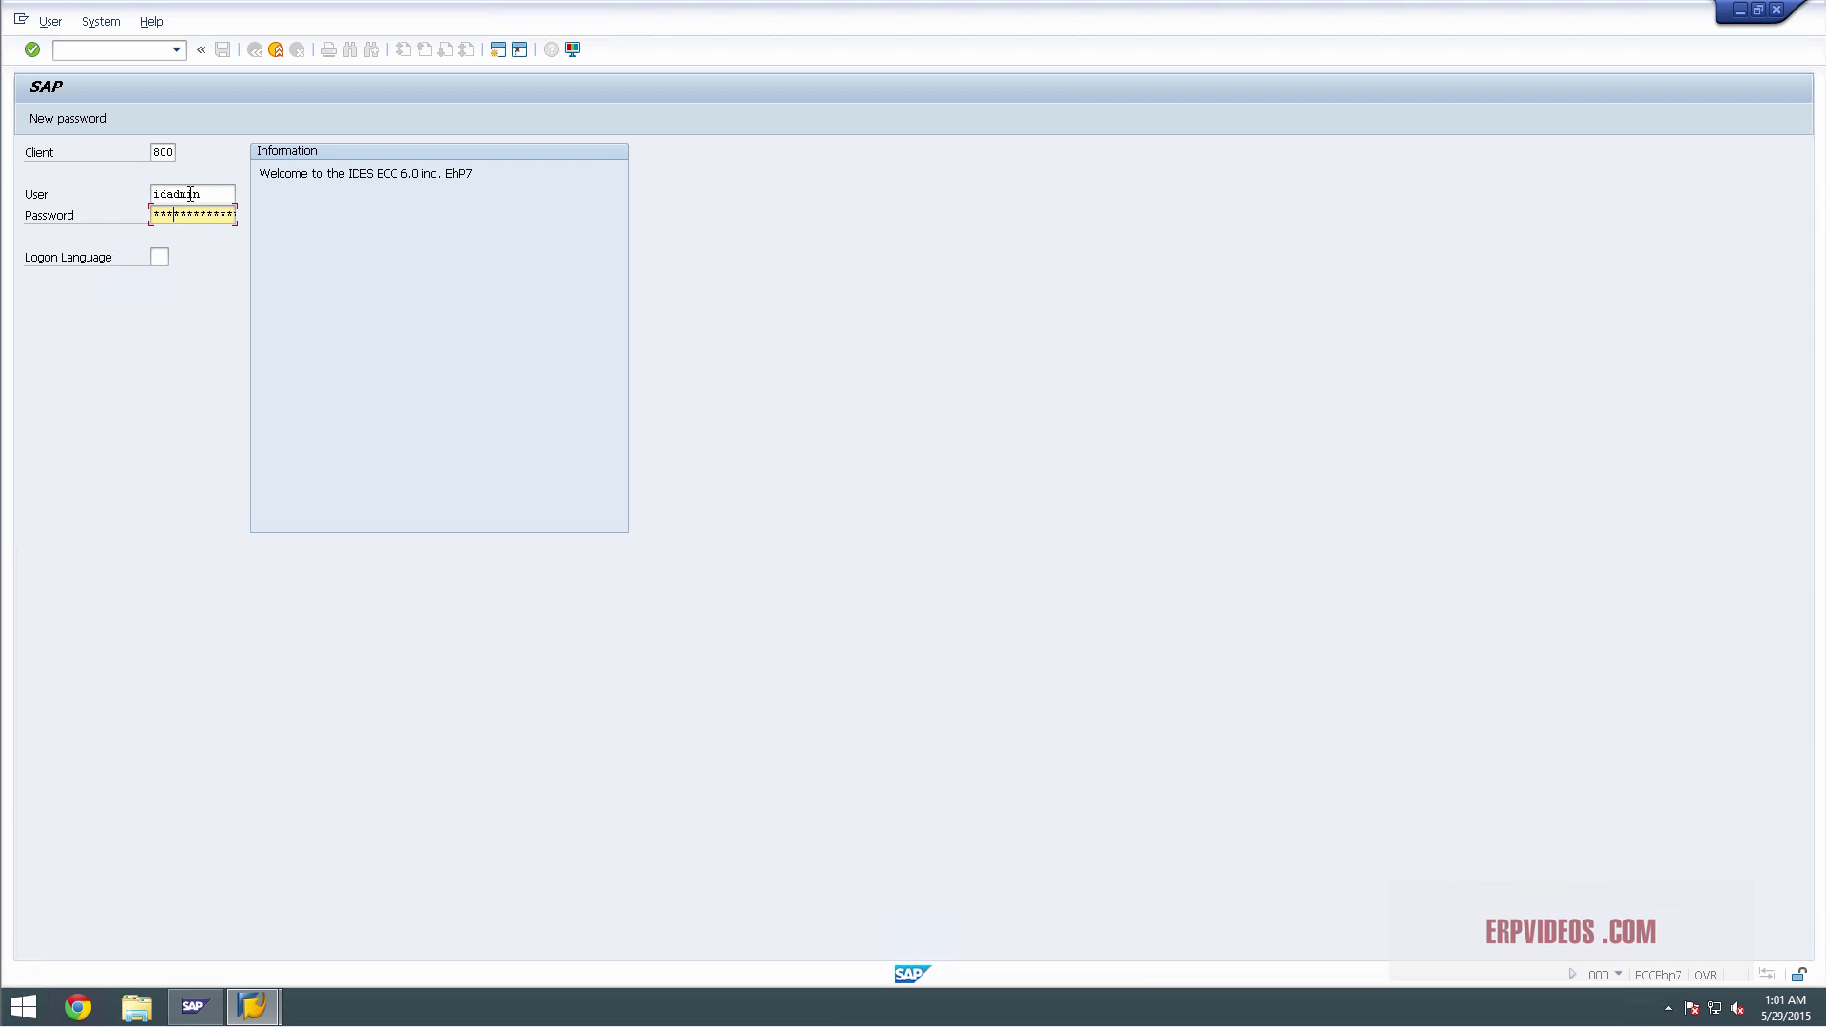
# Log on and open the System Status details from the System menu
pyautogui.press('Return')
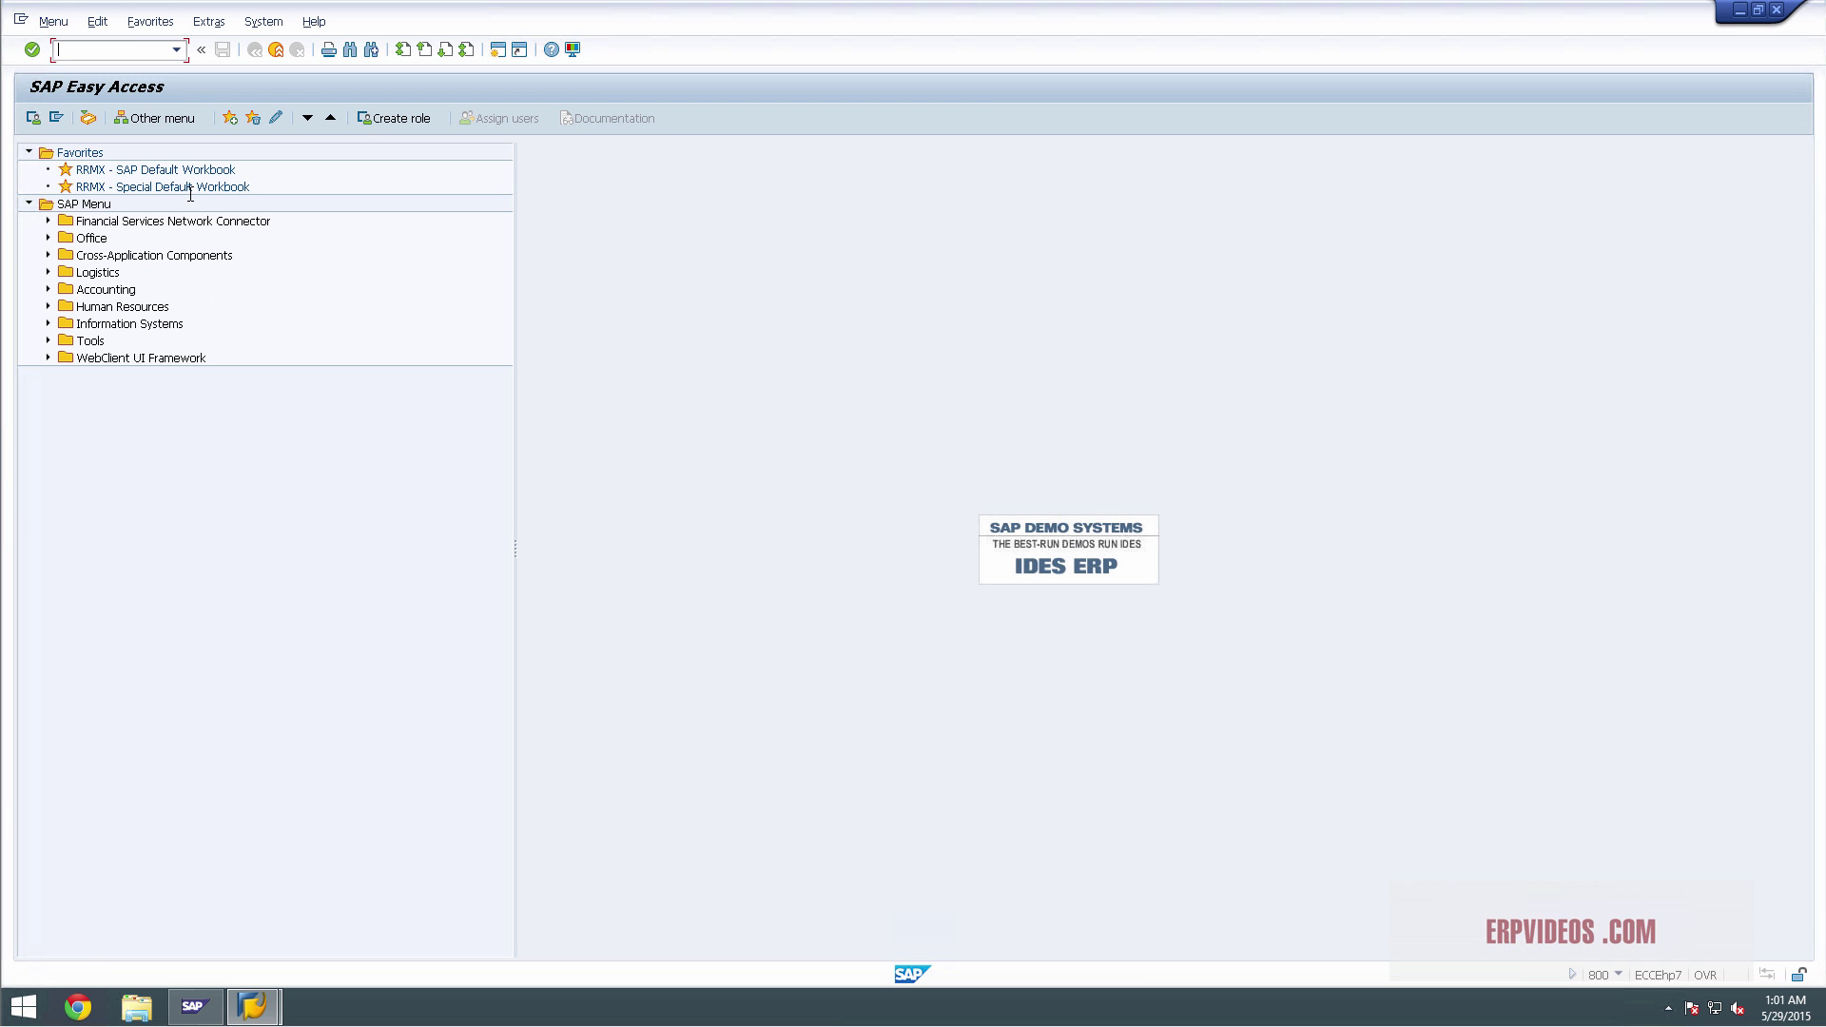
pyautogui.click(269, 22)
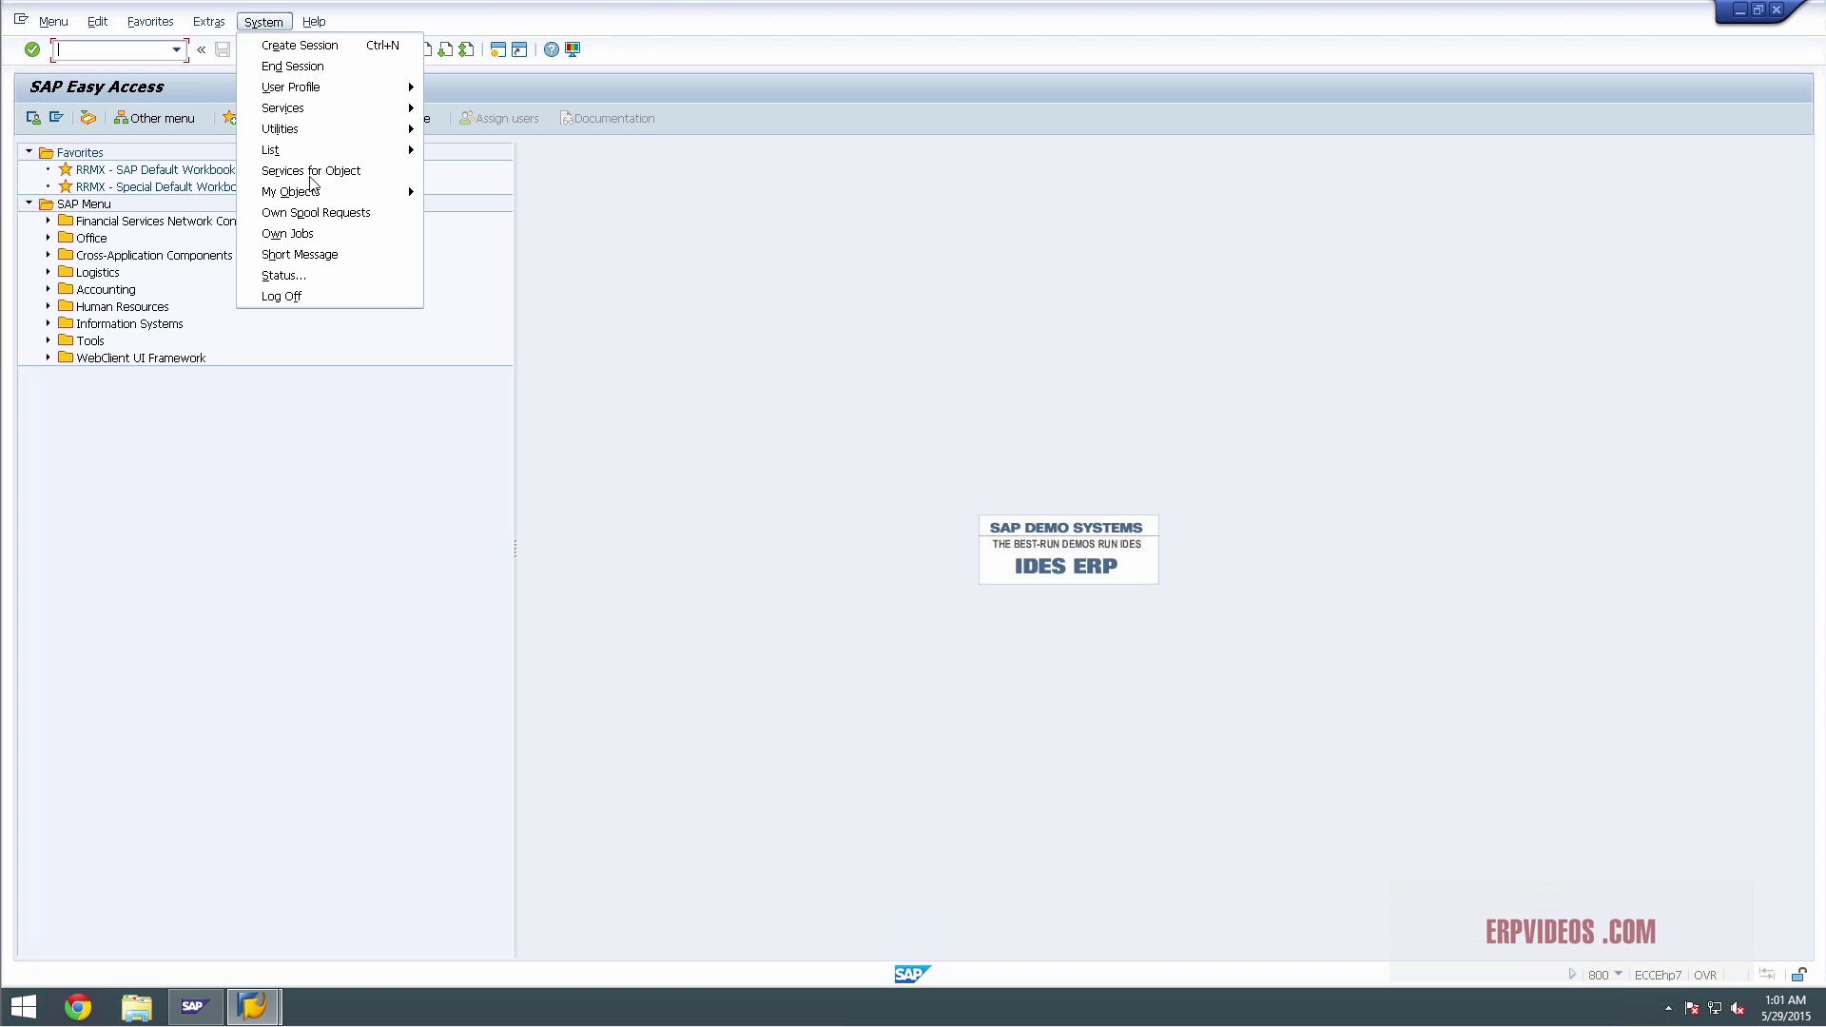
pyautogui.click(283, 276)
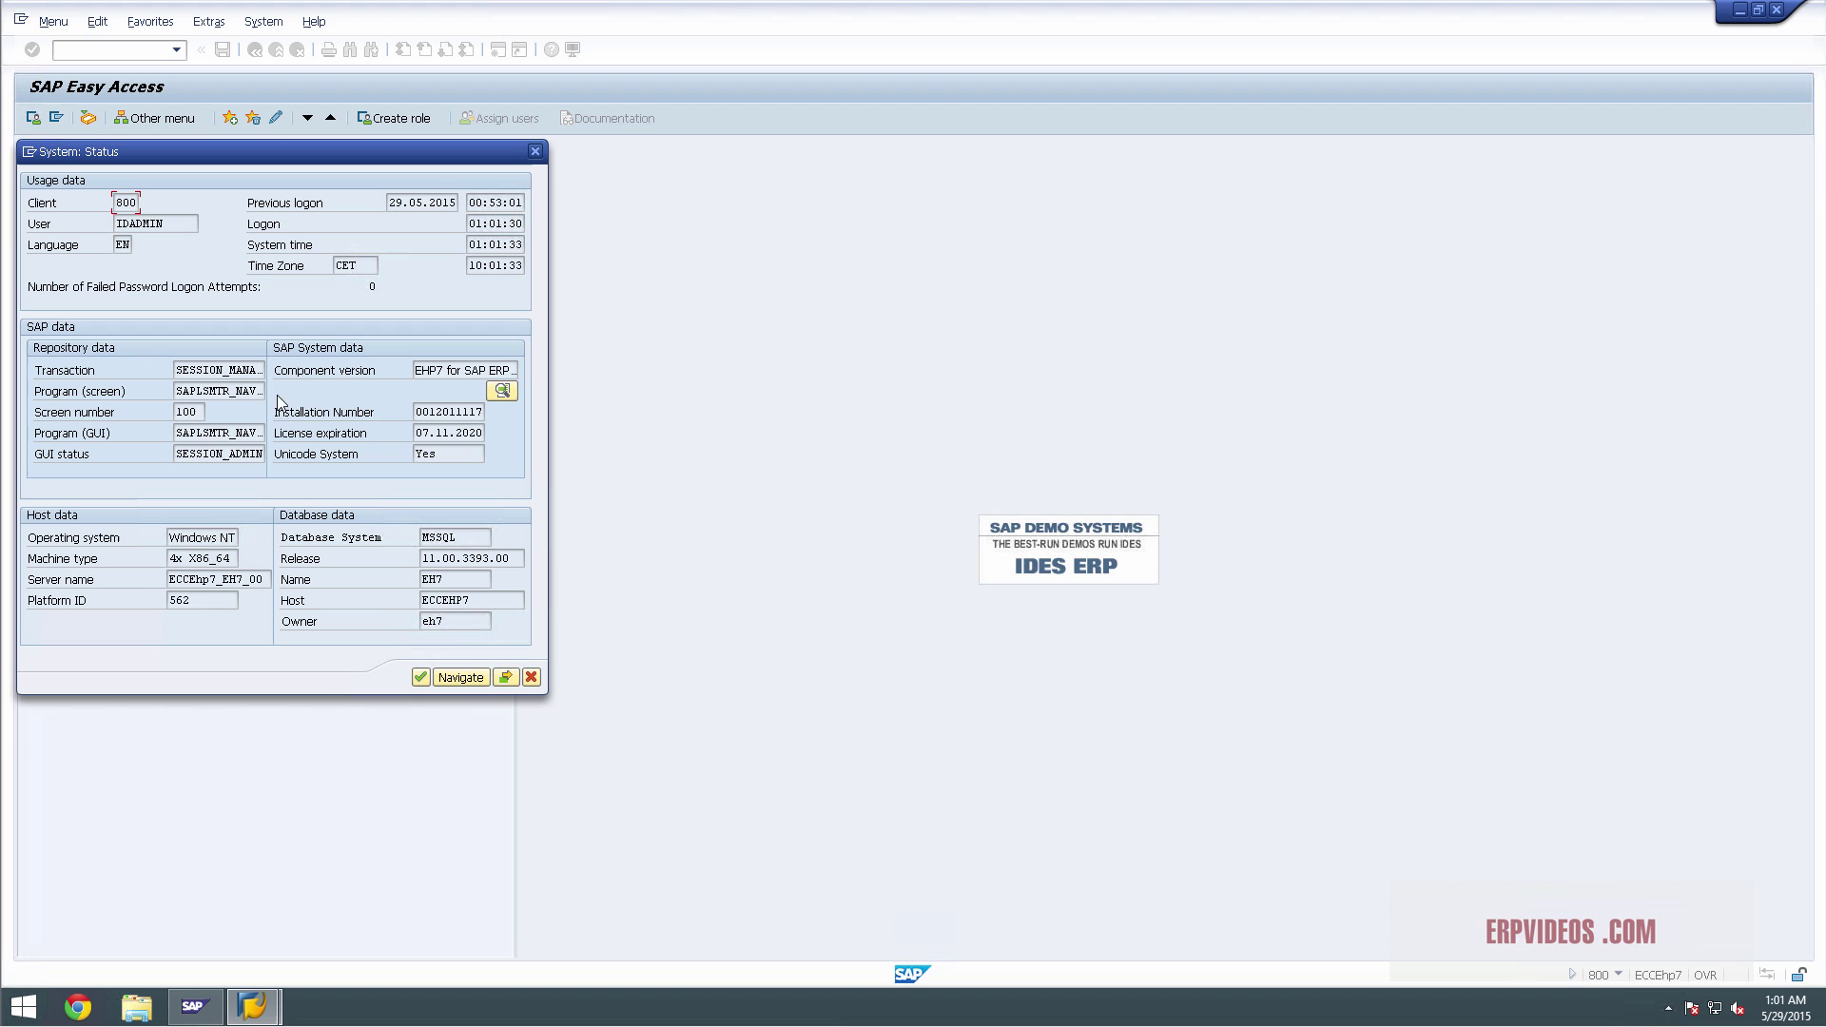
# Check the kernel information, then list the installed software component versions
pyautogui.click(505, 676)
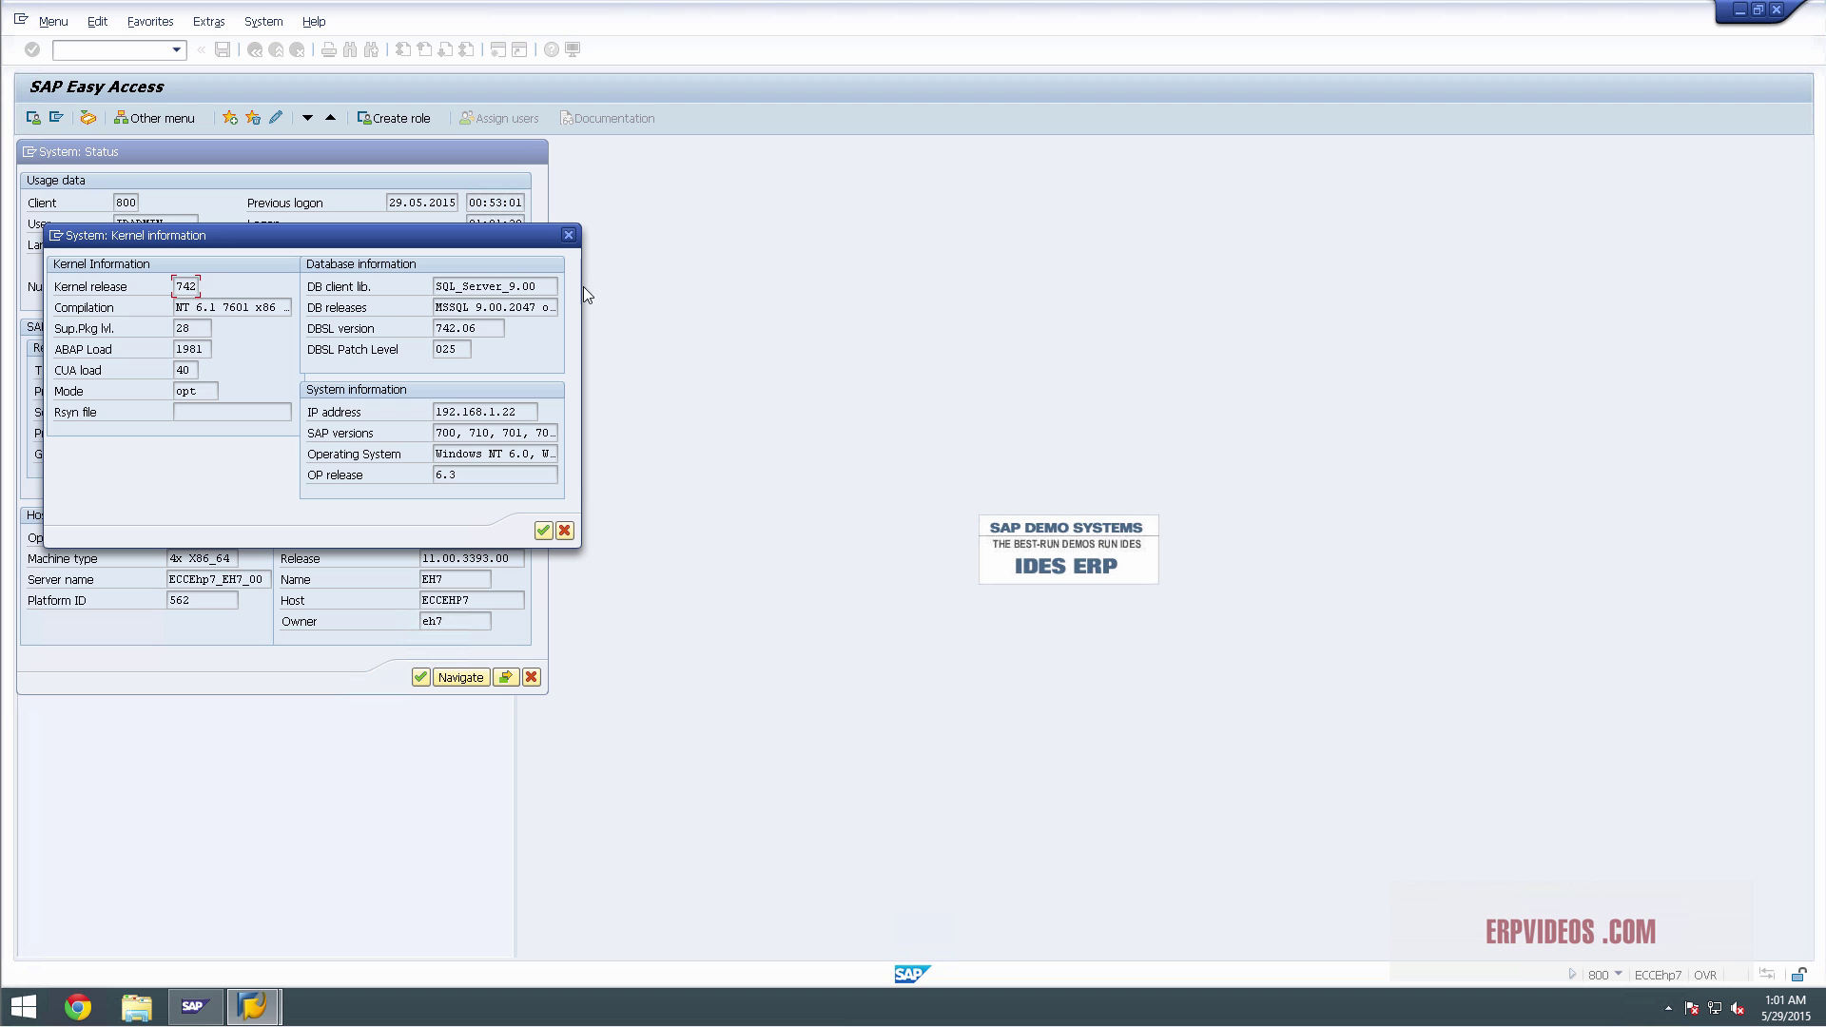
pyautogui.press('Return')
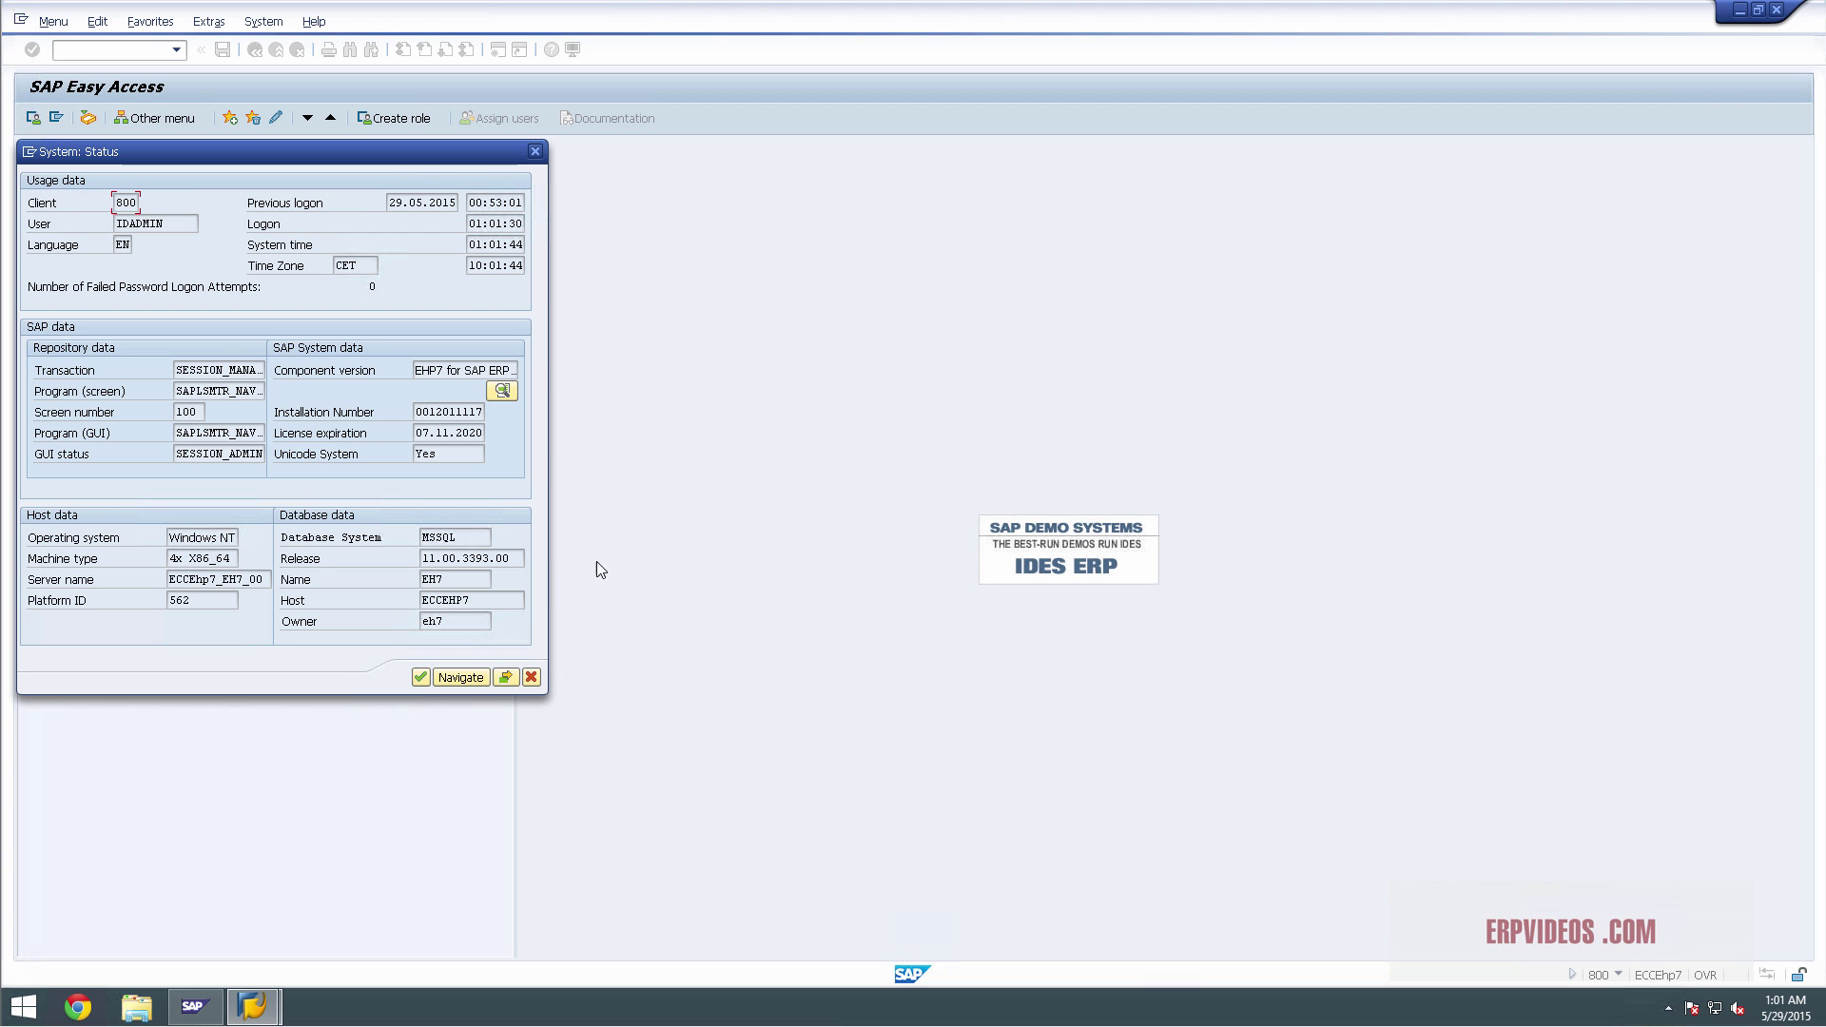
pyautogui.click(501, 391)
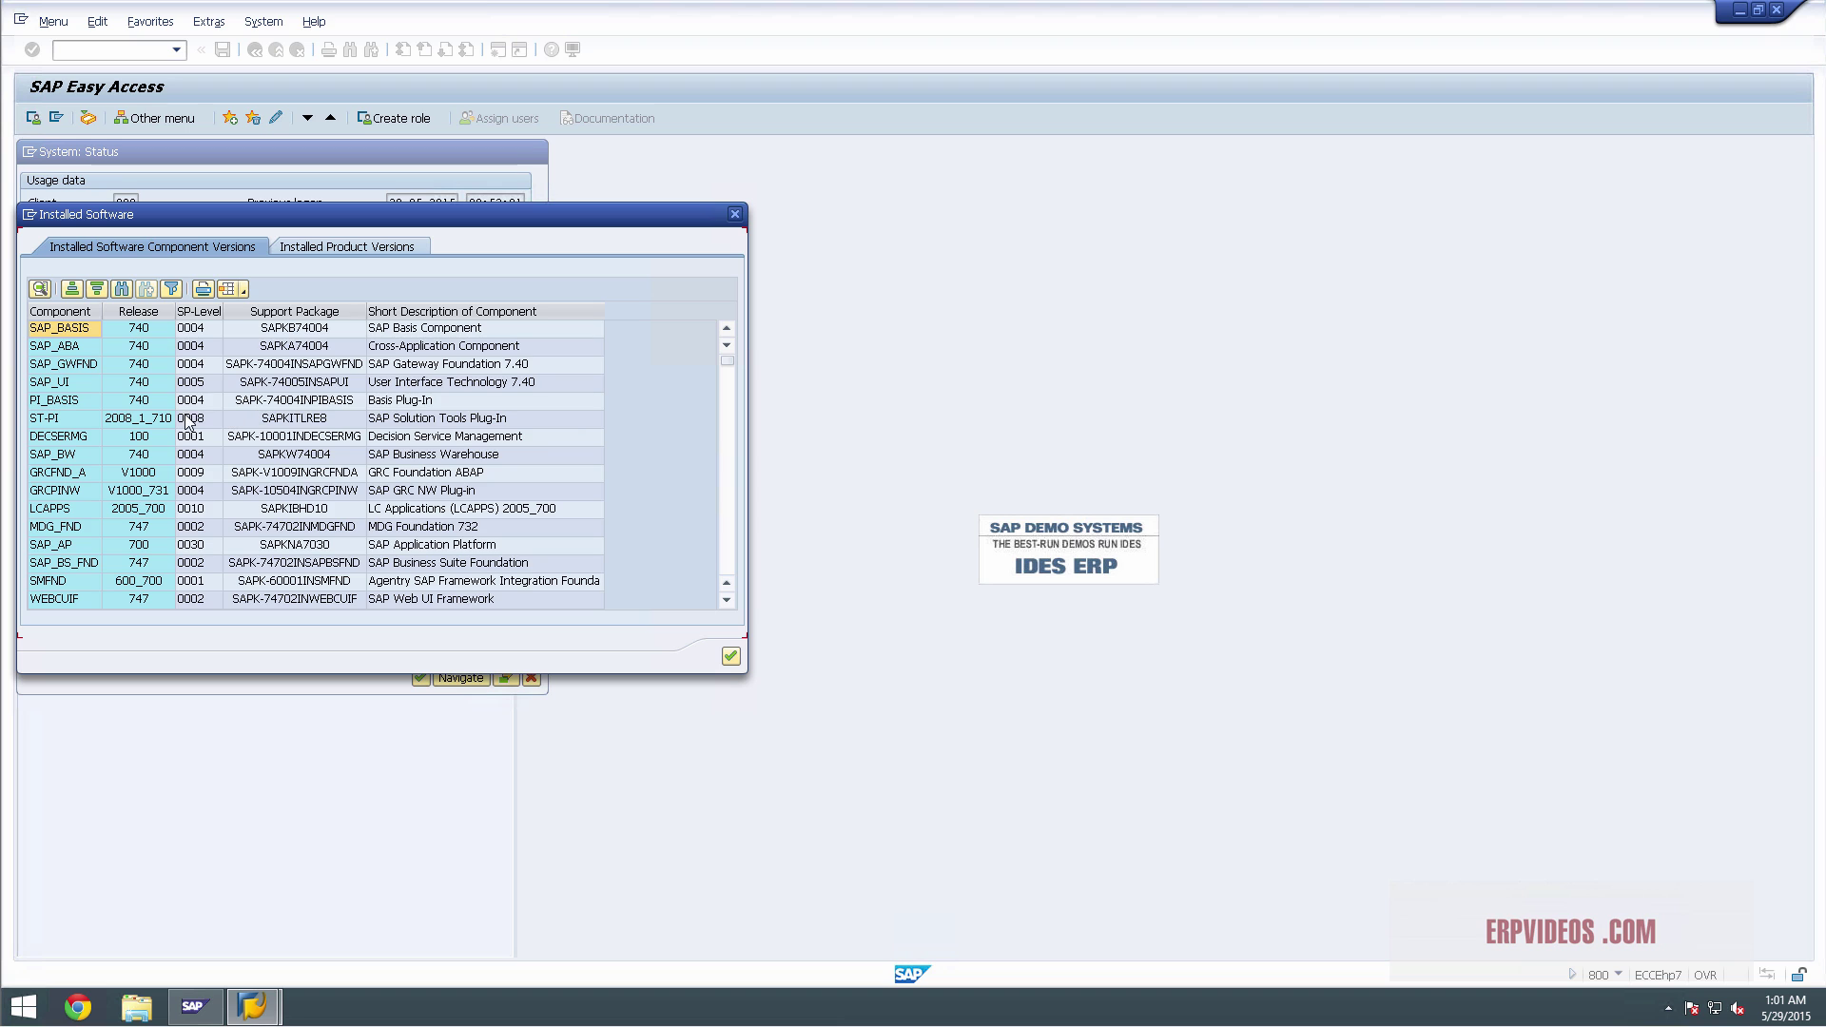
# Scroll through the installed components, inspecting the SAP_UI, EA-HRCGB and SRA001–SRA018 rows
pyautogui.click(732, 374)
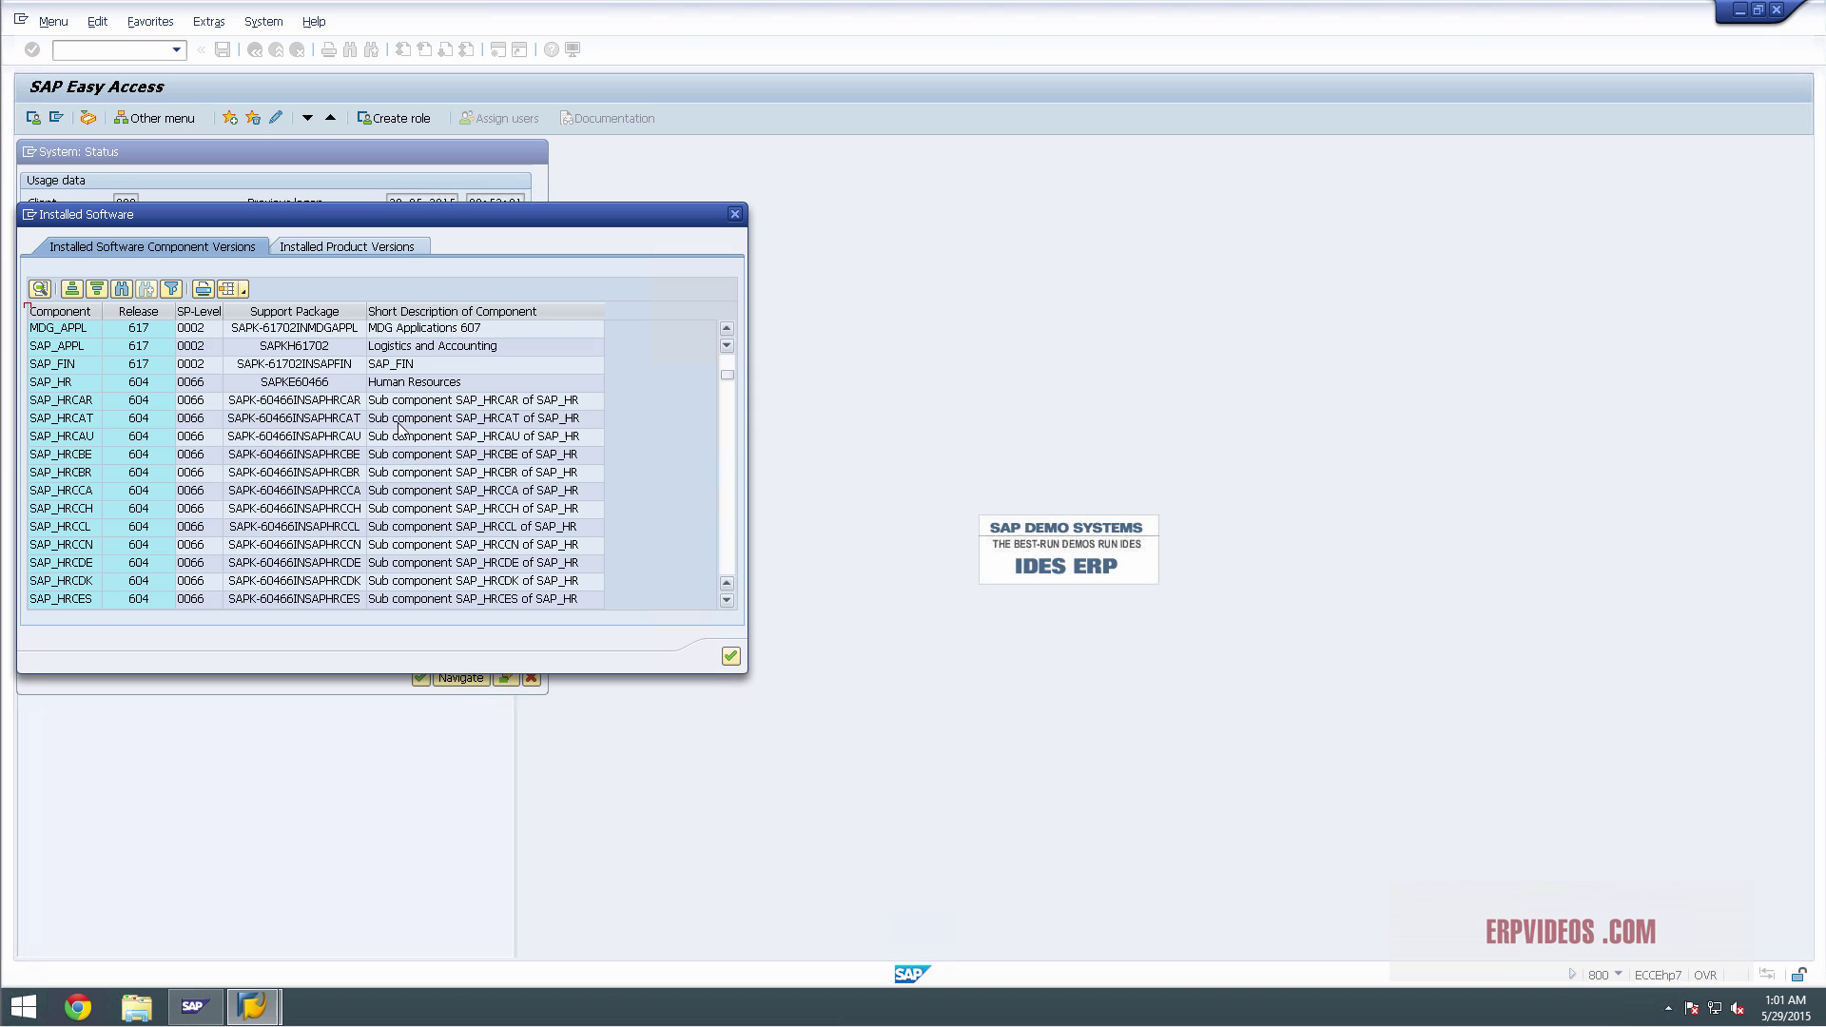
pyautogui.moveTo(729, 384); pyautogui.dragTo(726, 350)
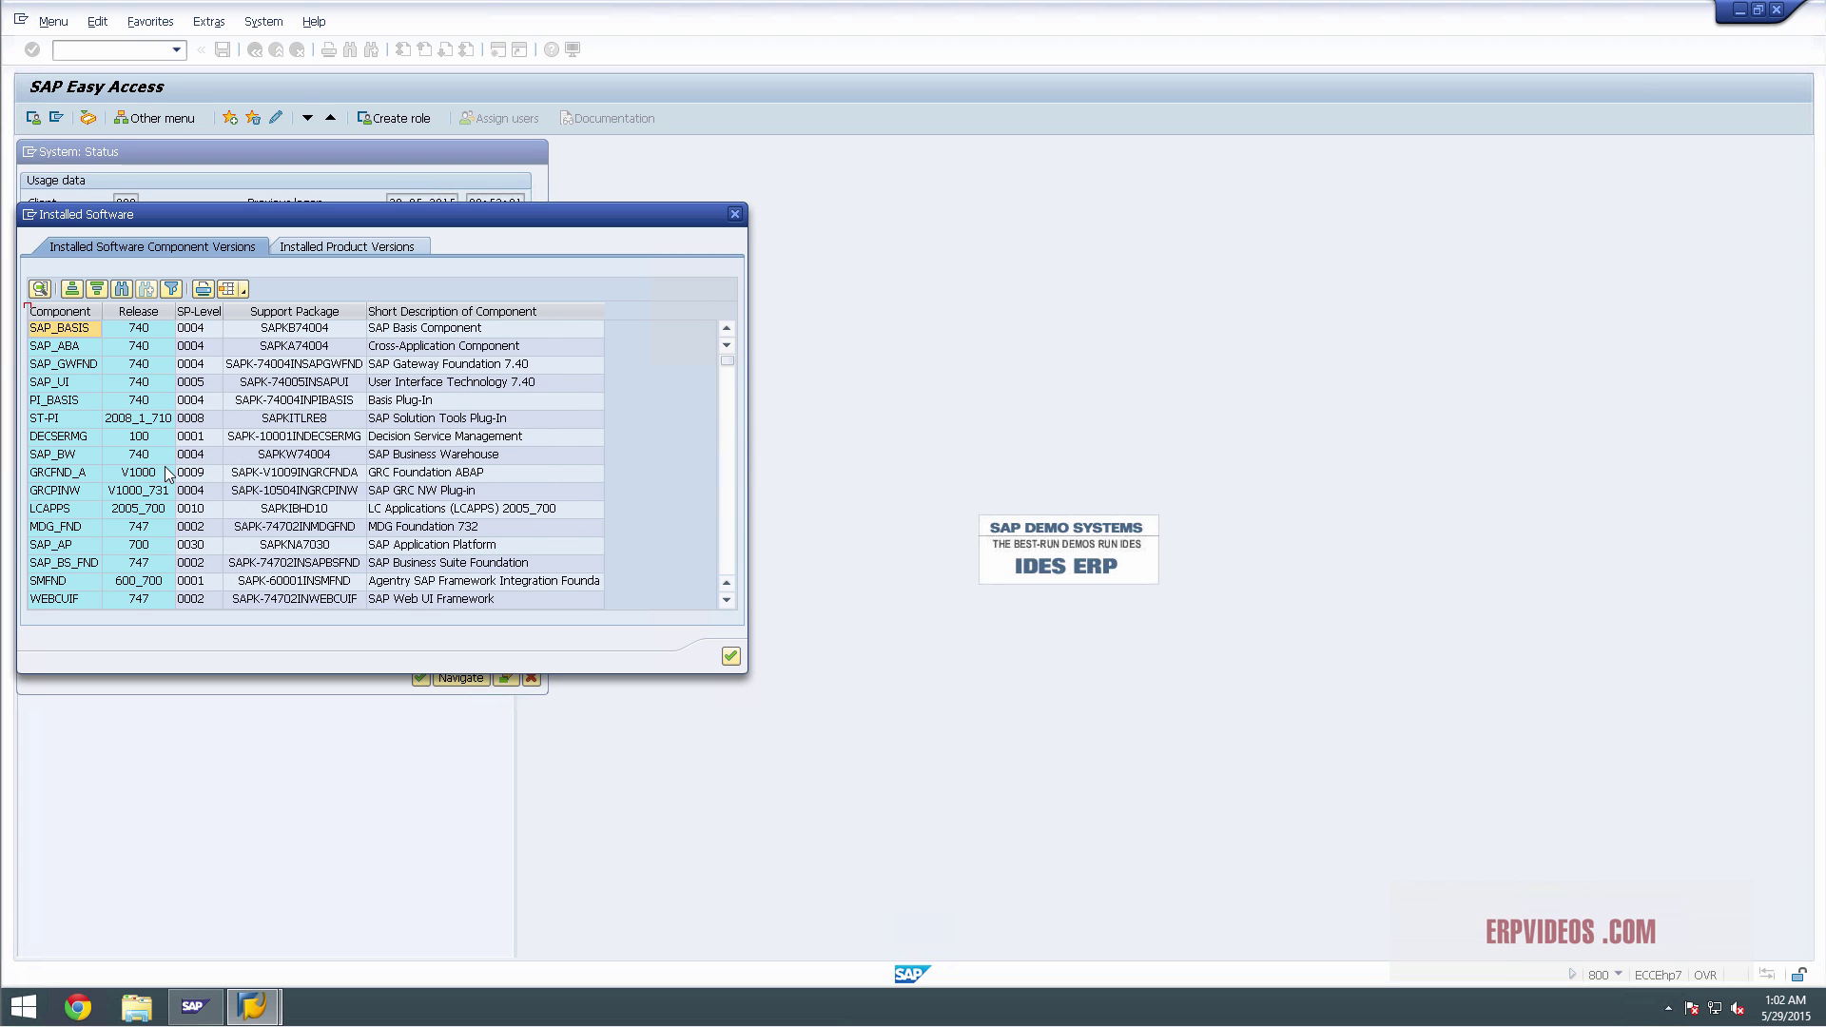
pyautogui.click(198, 383)
pyautogui.scroll(-12, 320, 461)
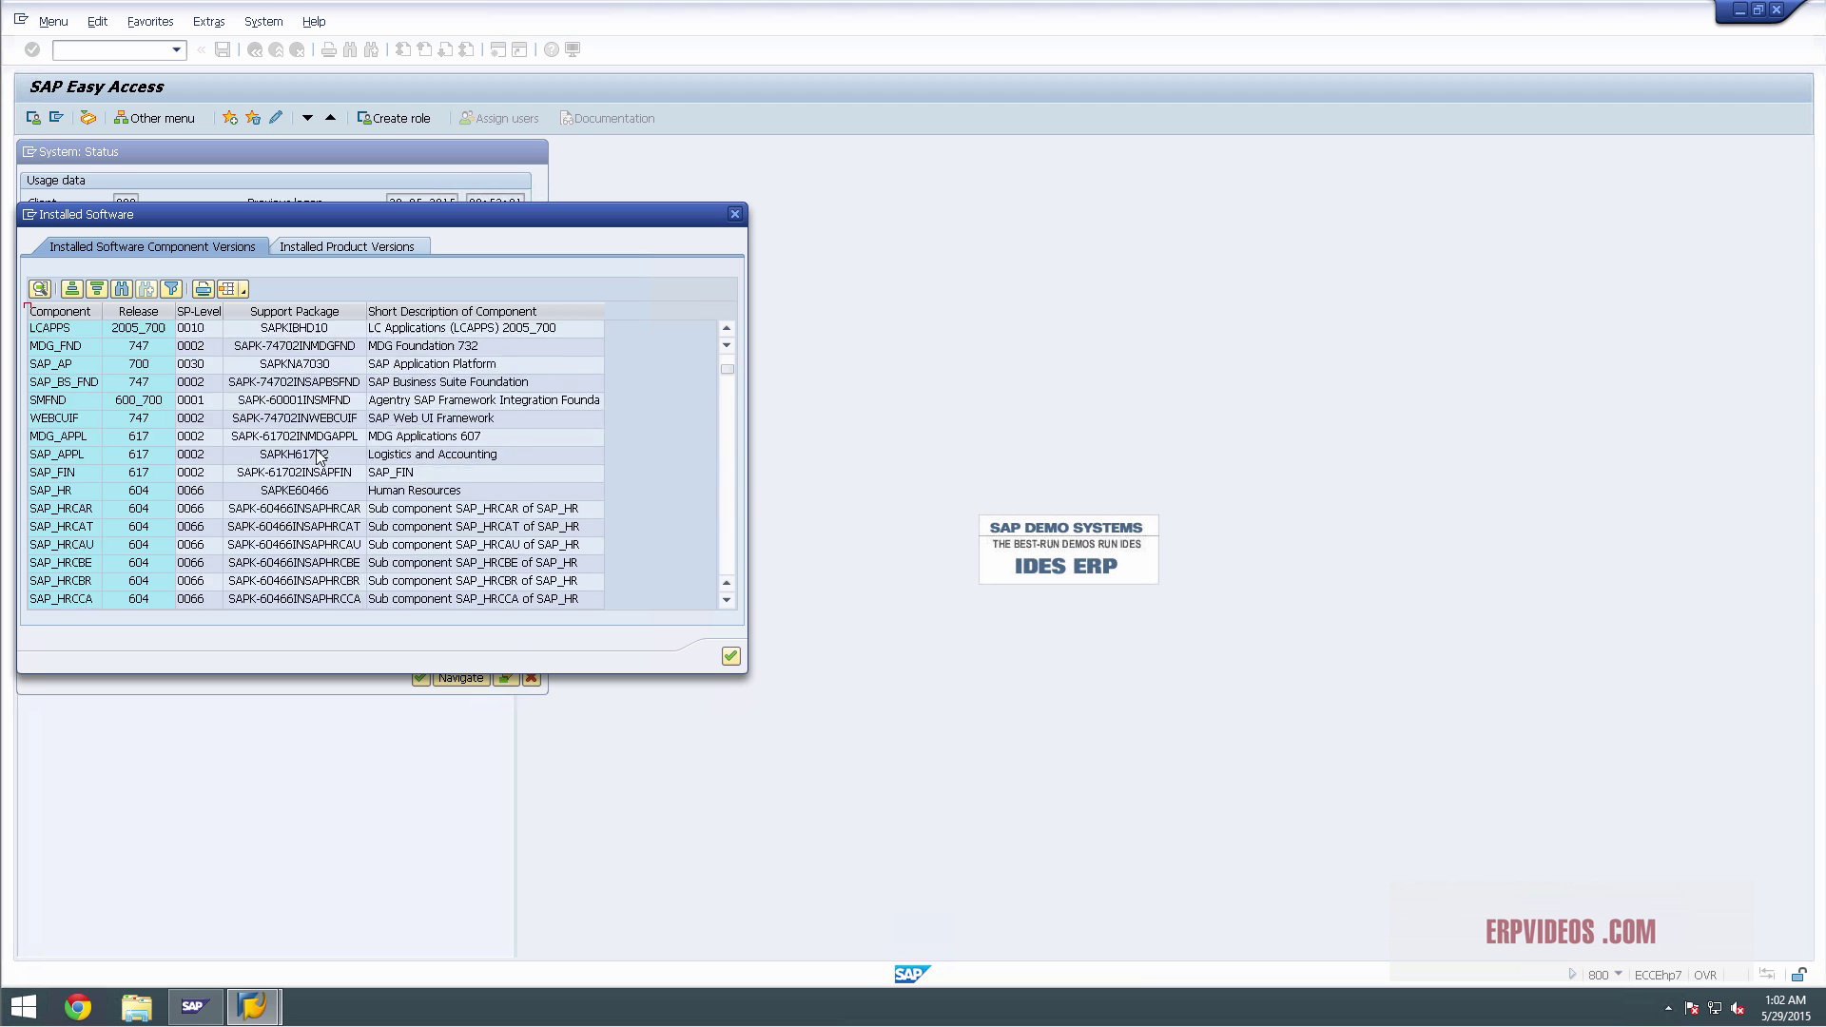
pyautogui.scroll(-1, 320, 473)
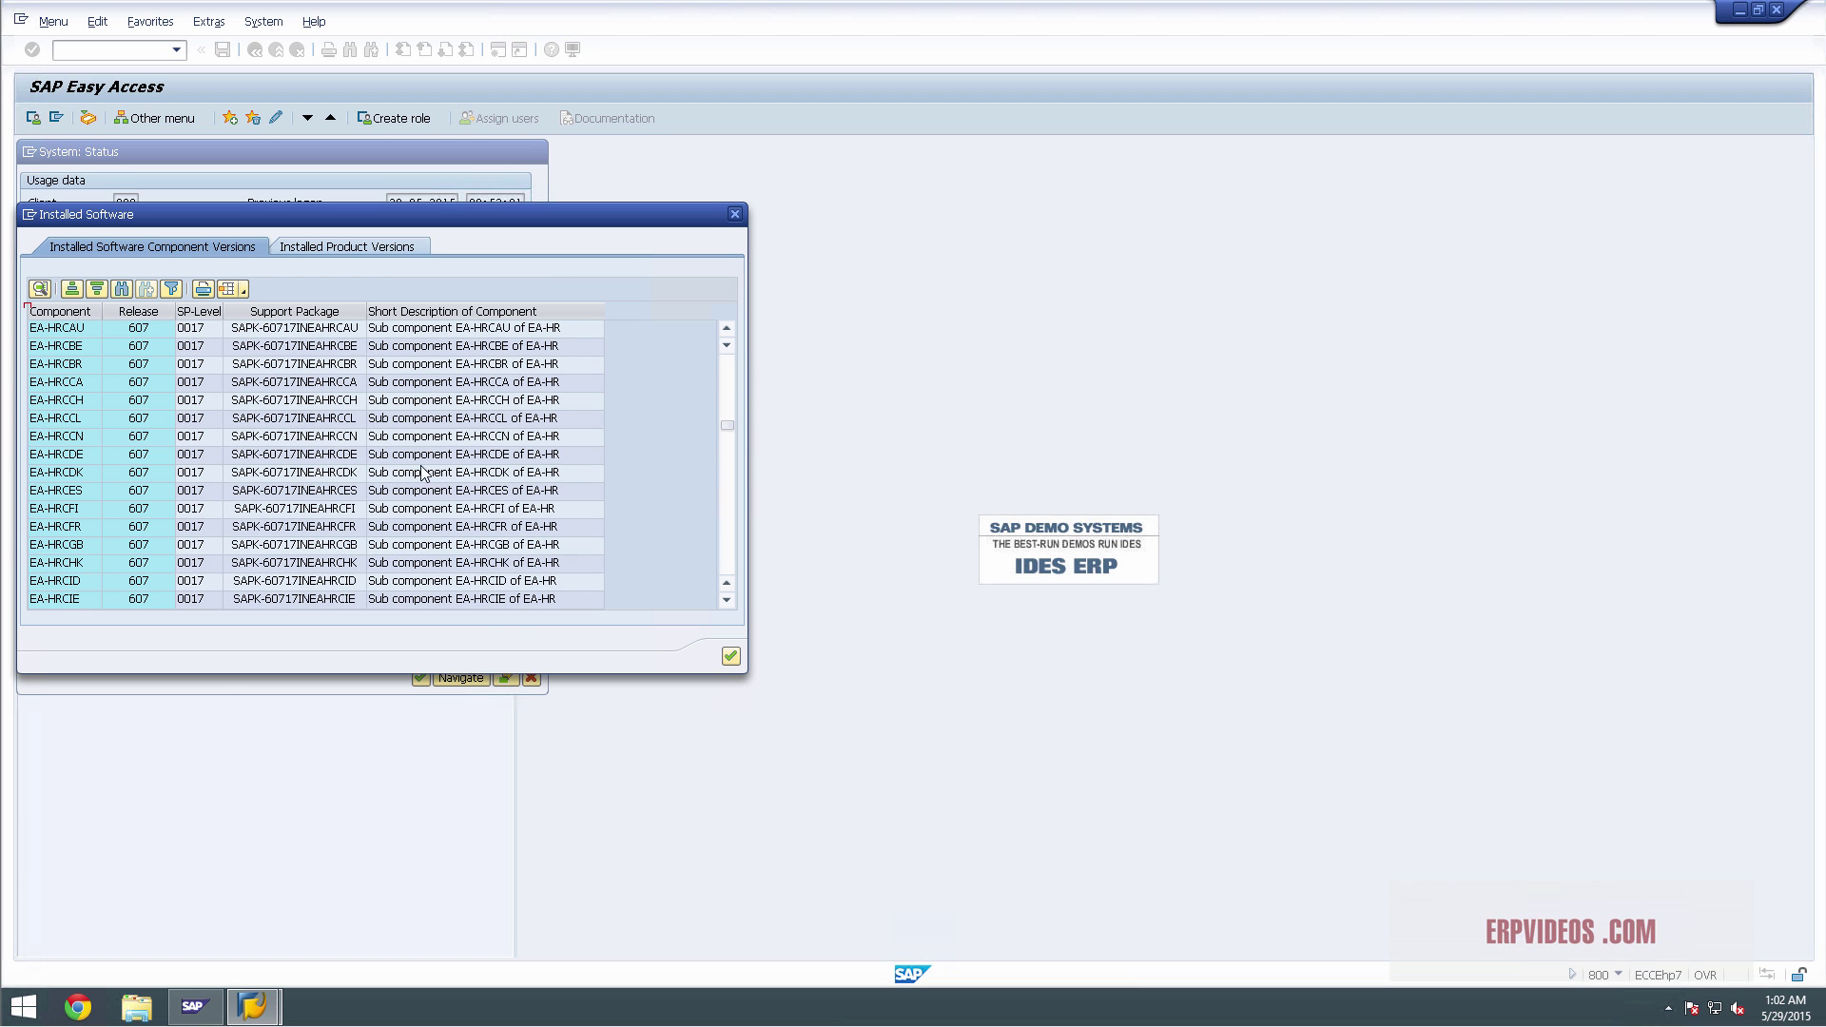
pyautogui.click(499, 546)
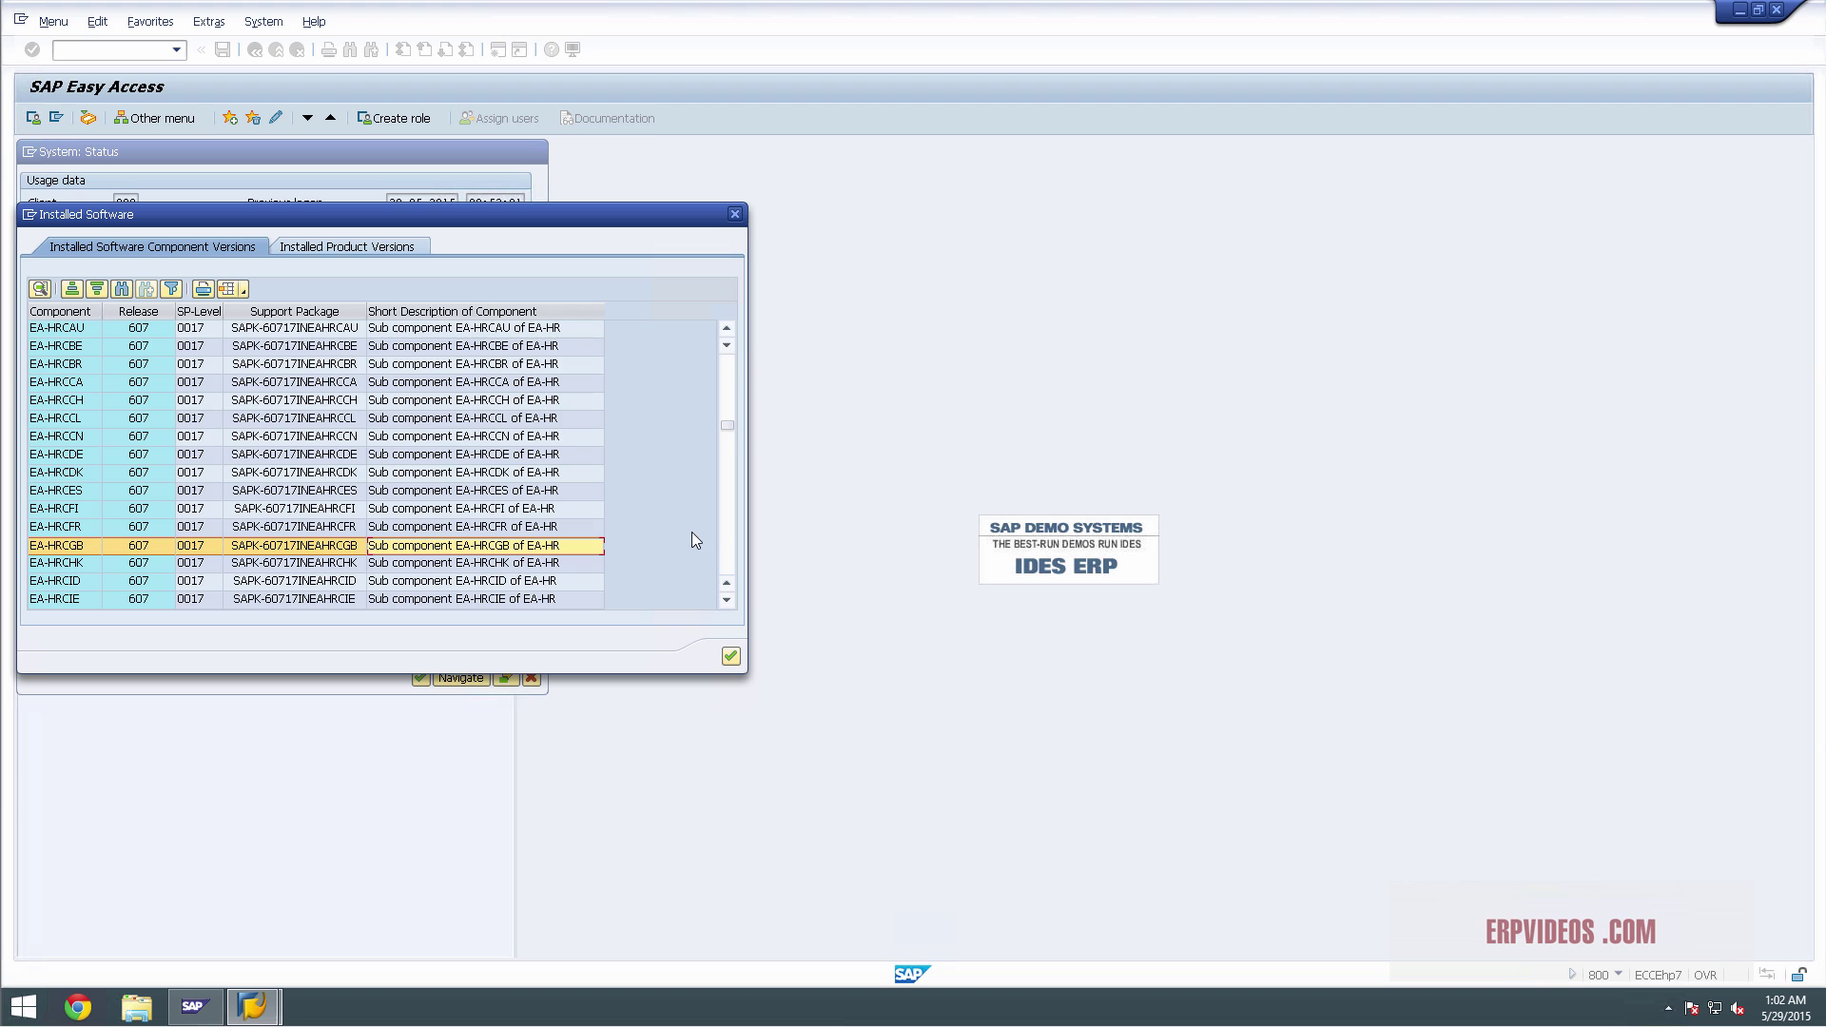
pyautogui.moveTo(727, 425); pyautogui.dragTo(728, 545)
pyautogui.click(466, 527)
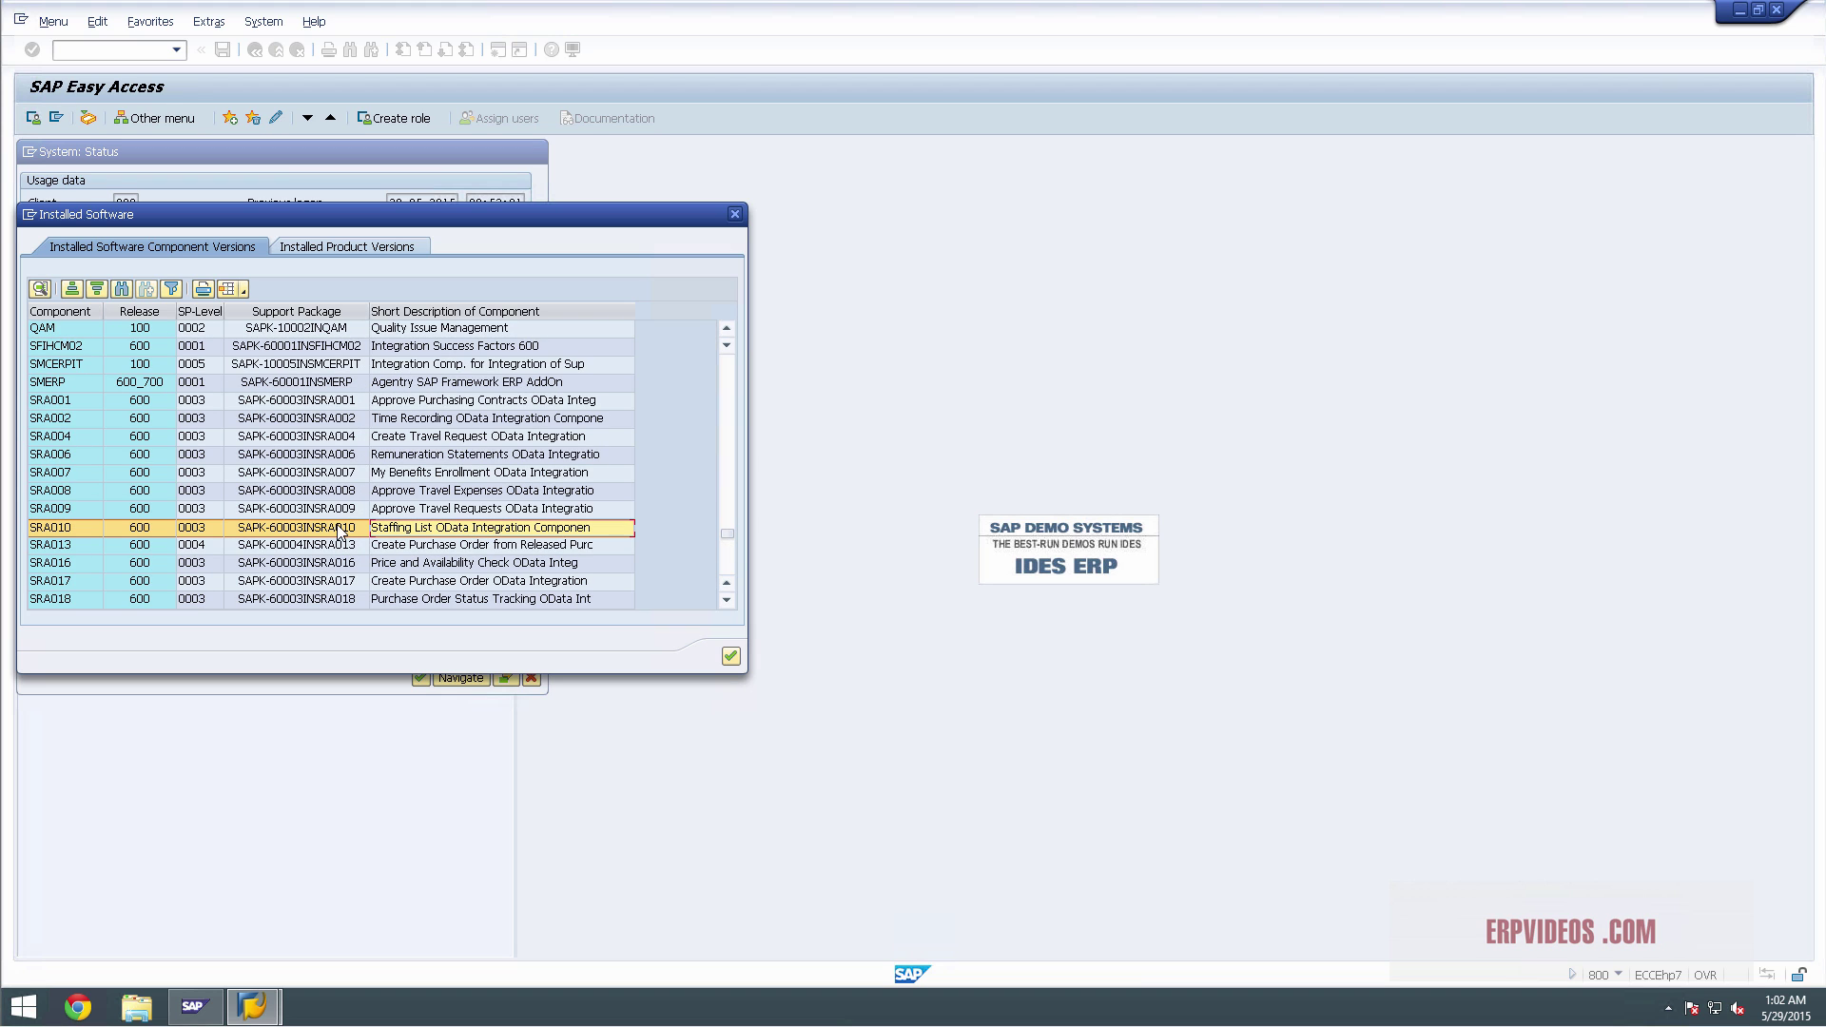
pyautogui.click(47, 403)
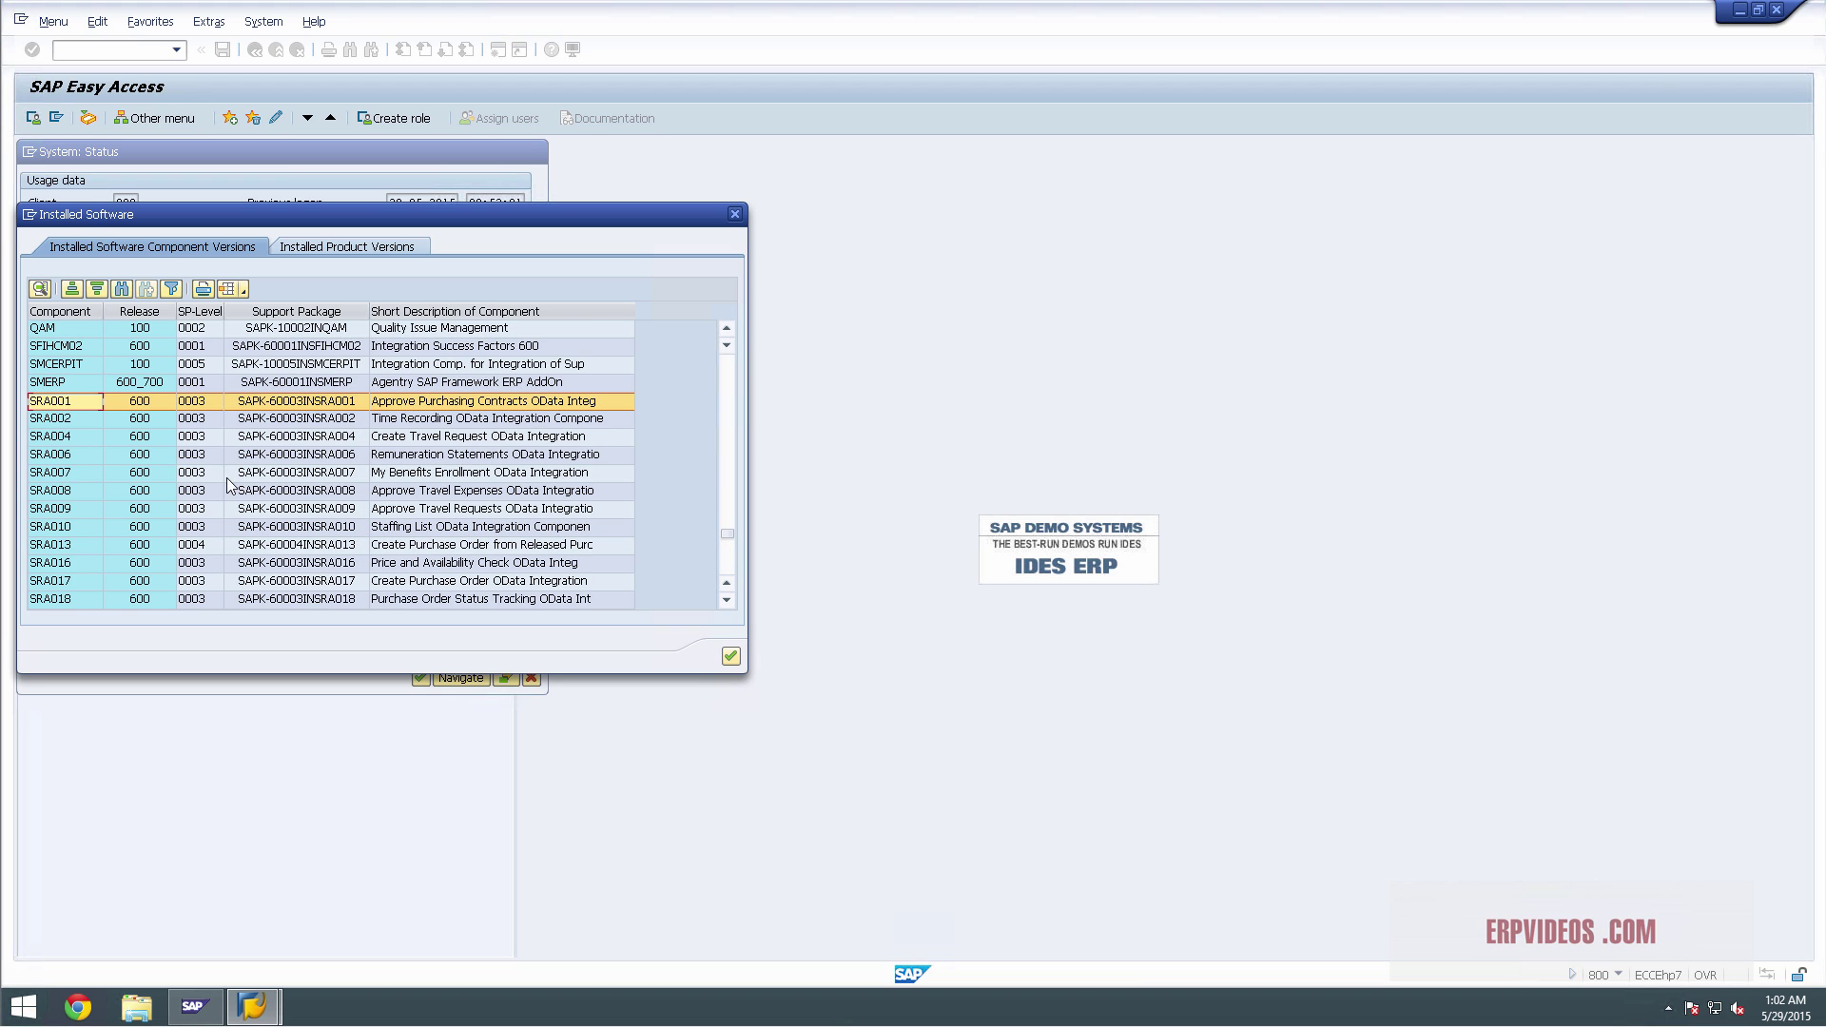
pyautogui.click(214, 599)
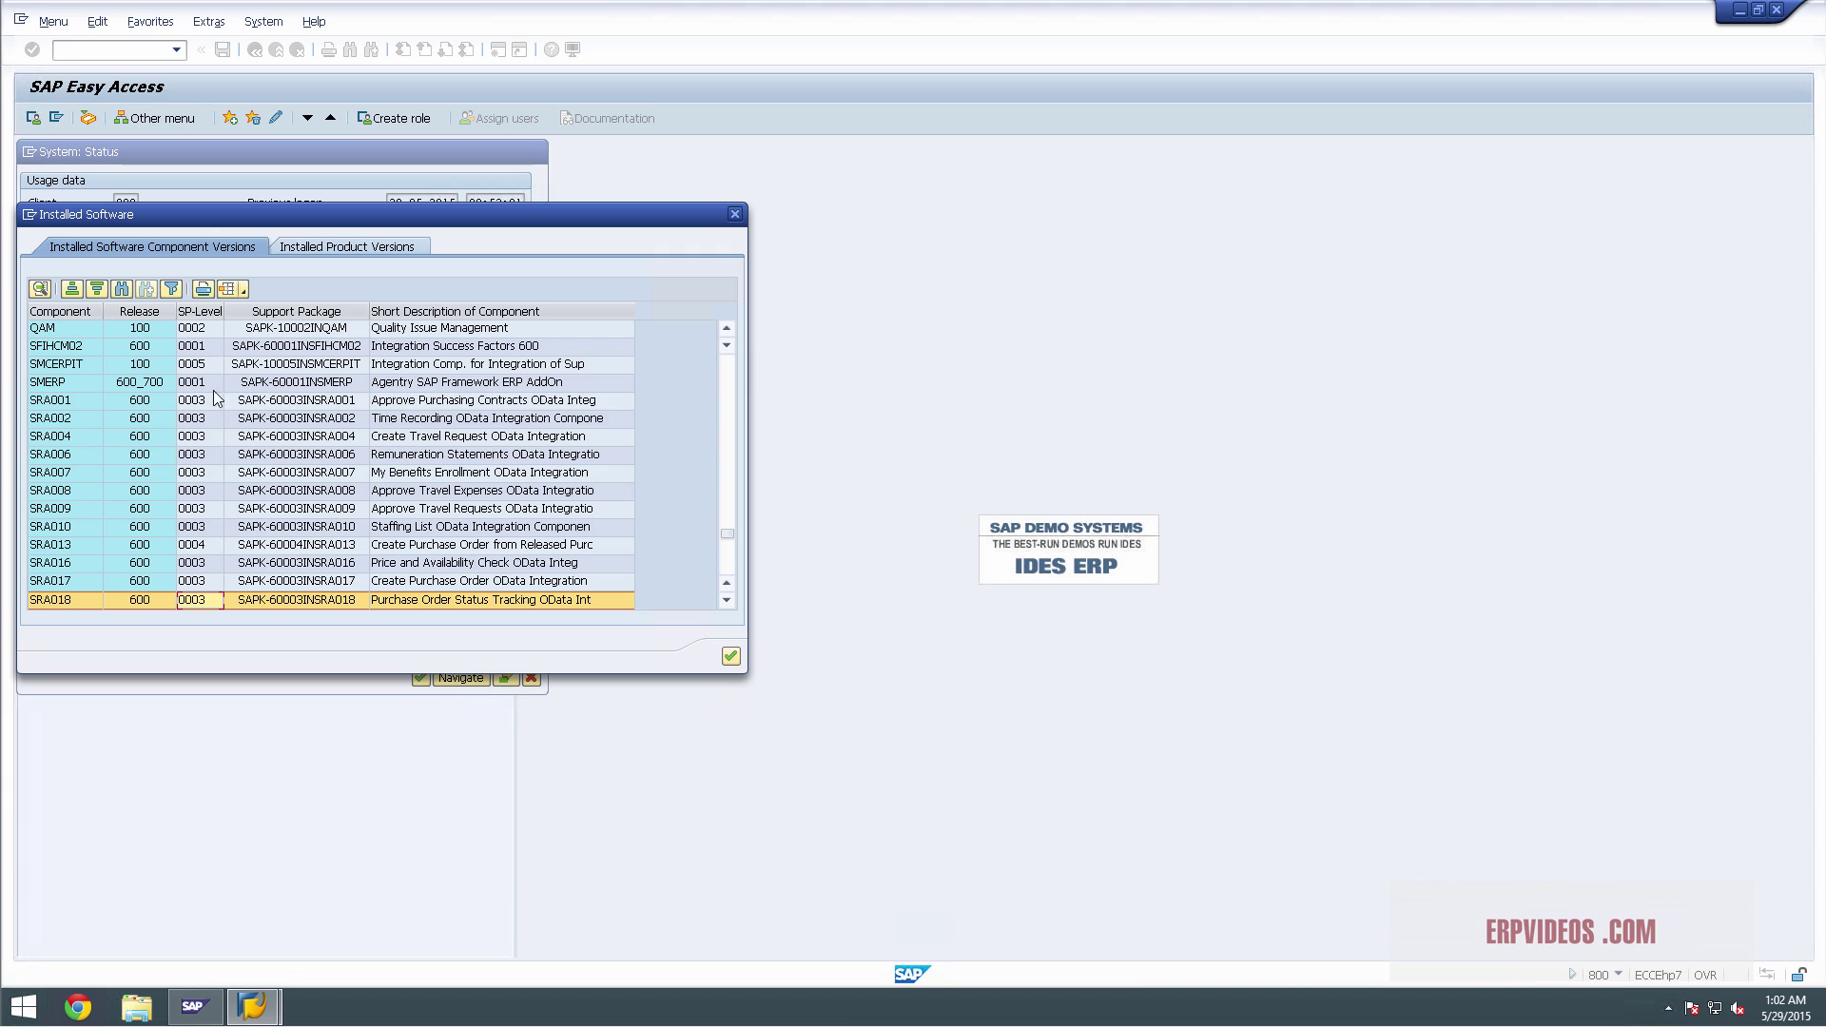
pyautogui.click(62, 407)
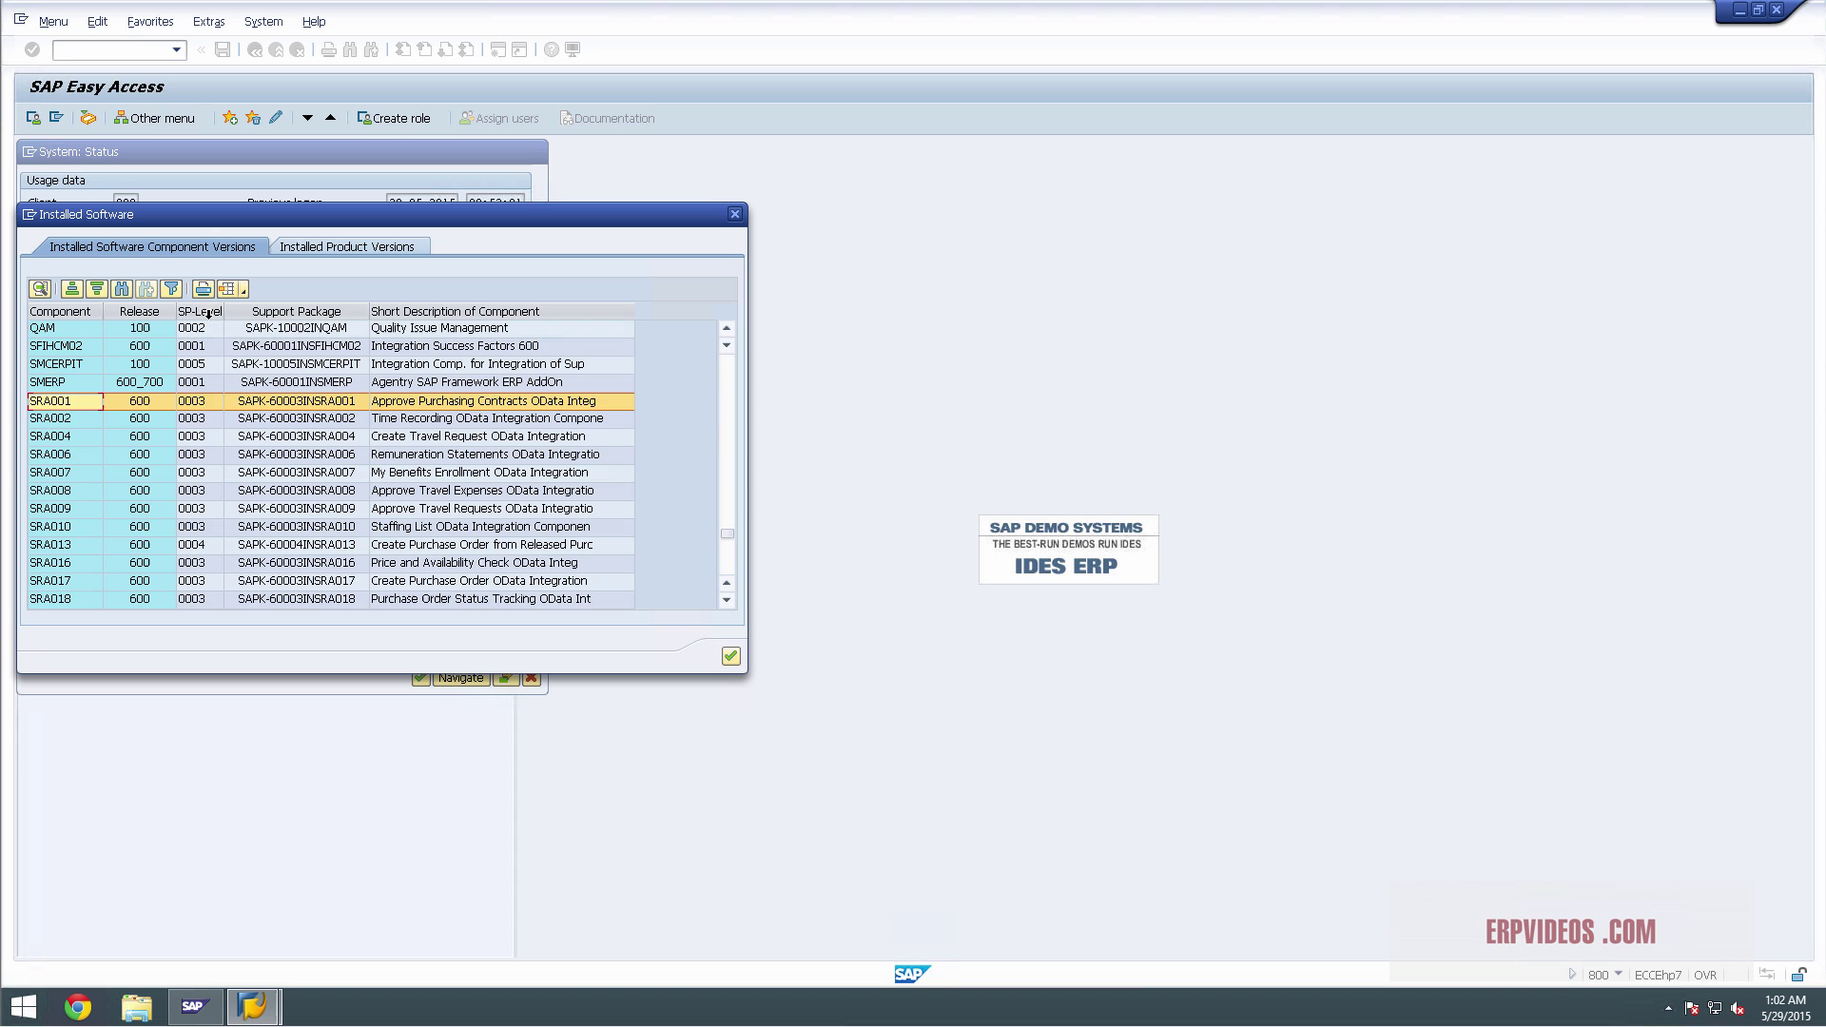
pyautogui.click(198, 511)
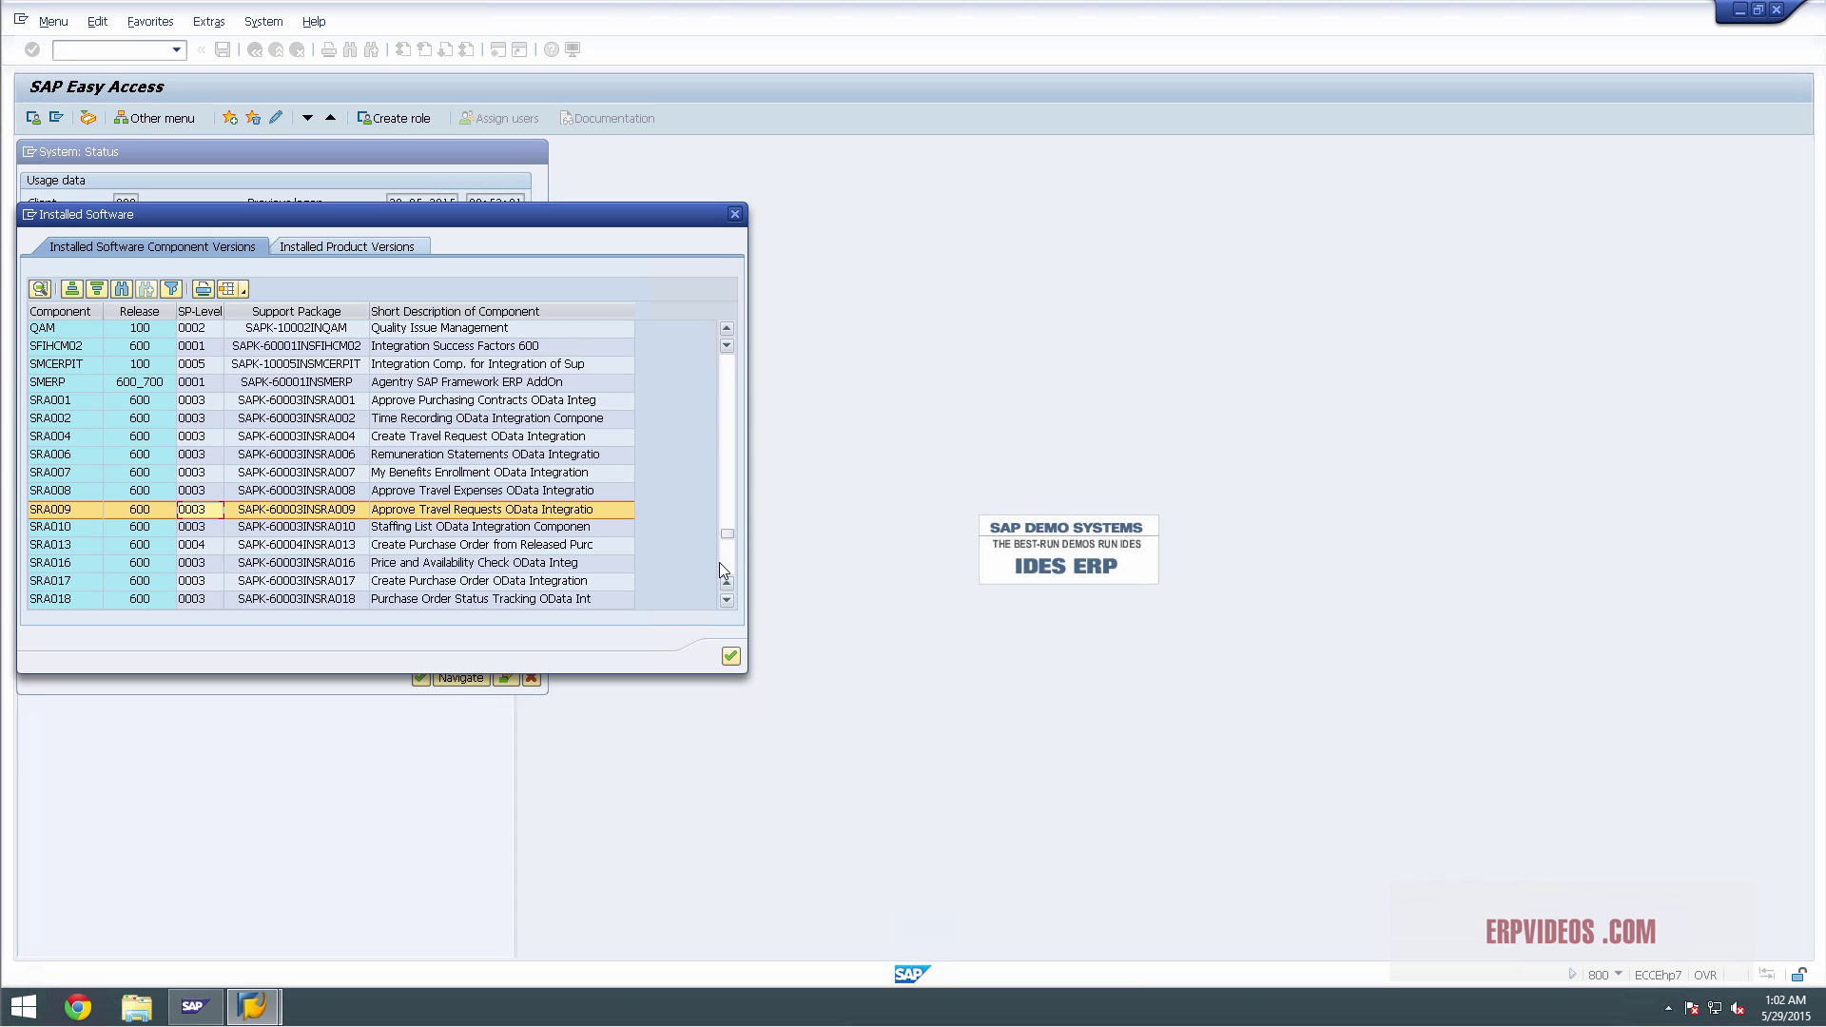
# Step down past UIX01HCM to the end of the list, showing add-ons like XLSO
pyautogui.click(727, 599)
pyautogui.click(726, 599)
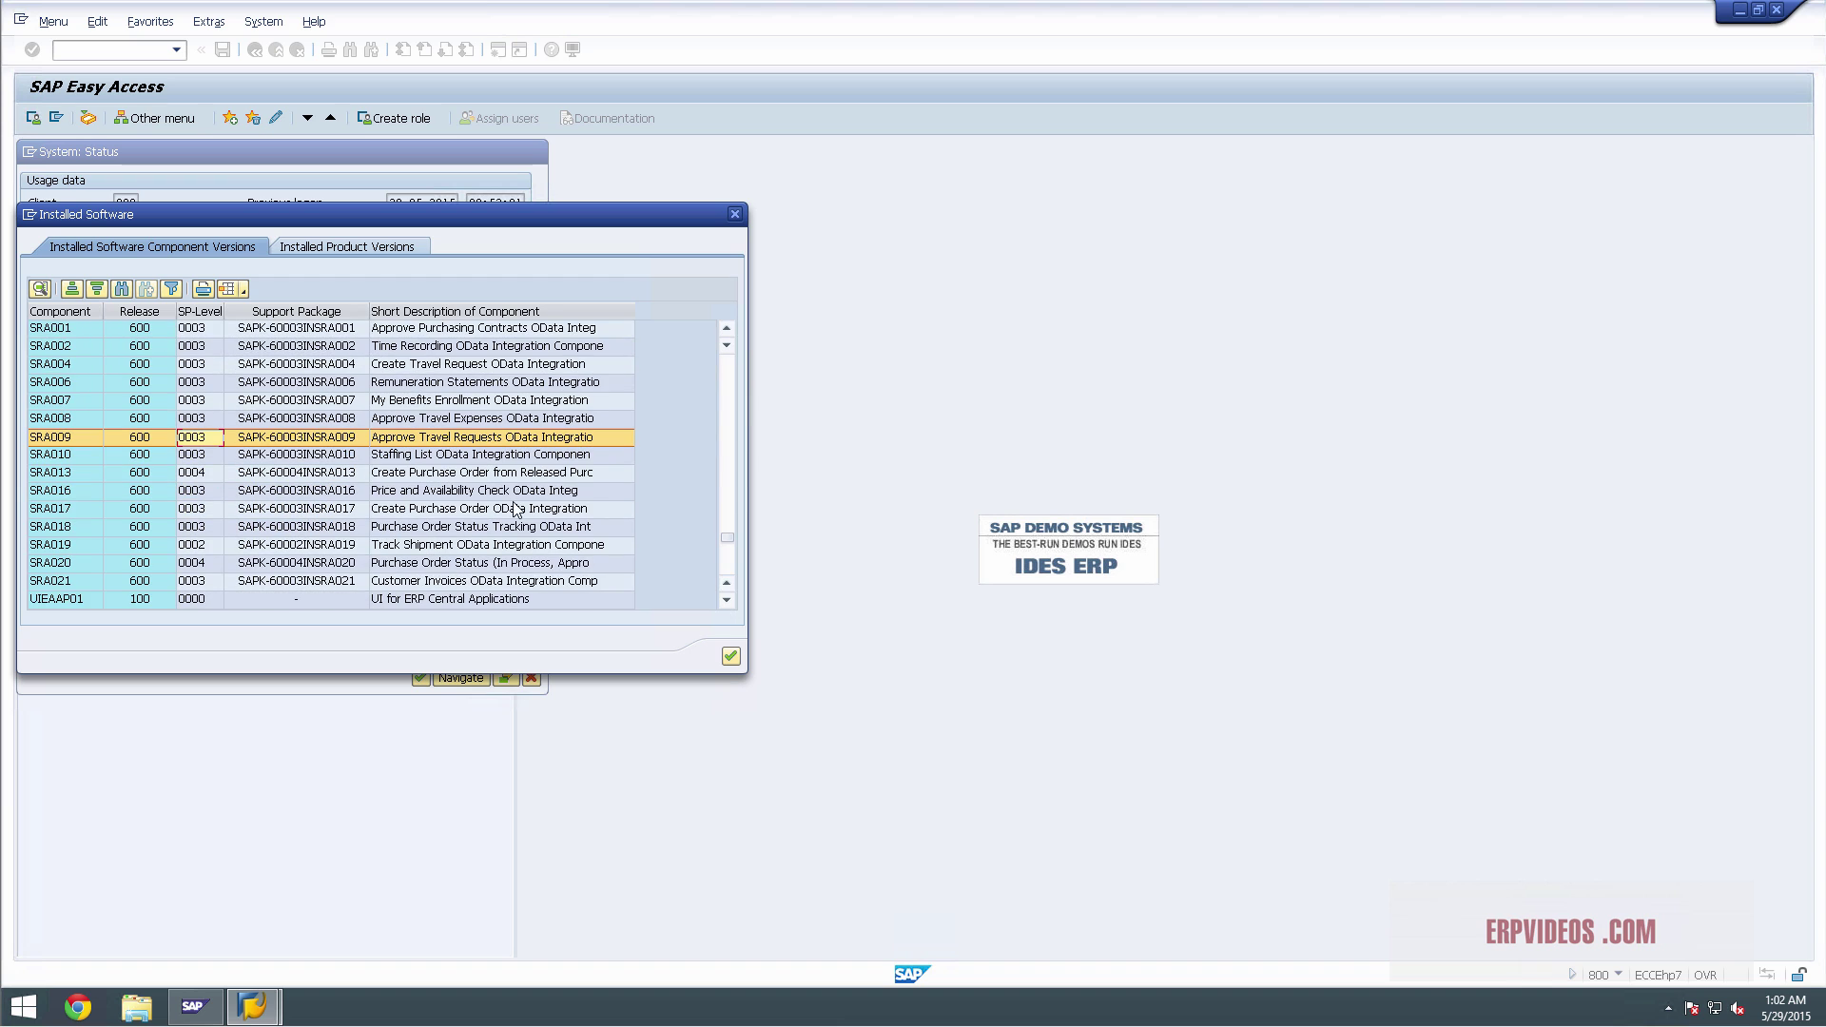
pyautogui.click(726, 599)
pyautogui.click(727, 600)
pyautogui.click(727, 599)
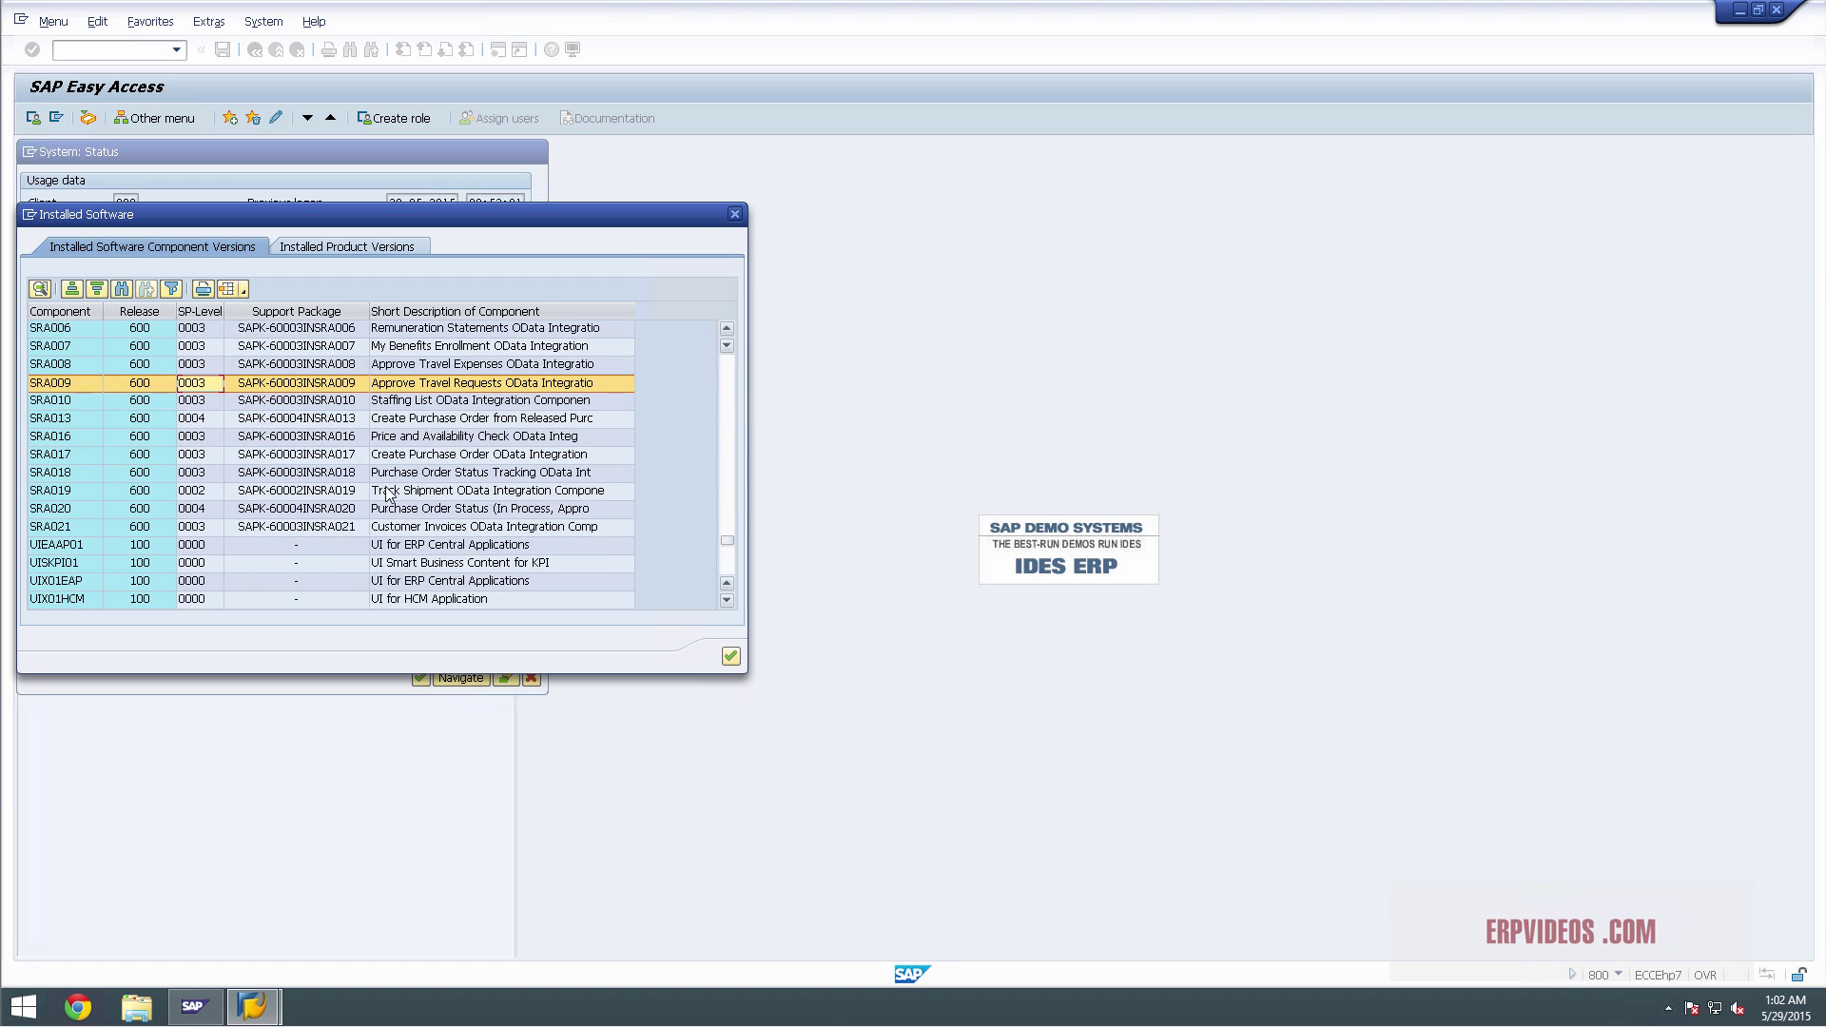
pyautogui.click(440, 597)
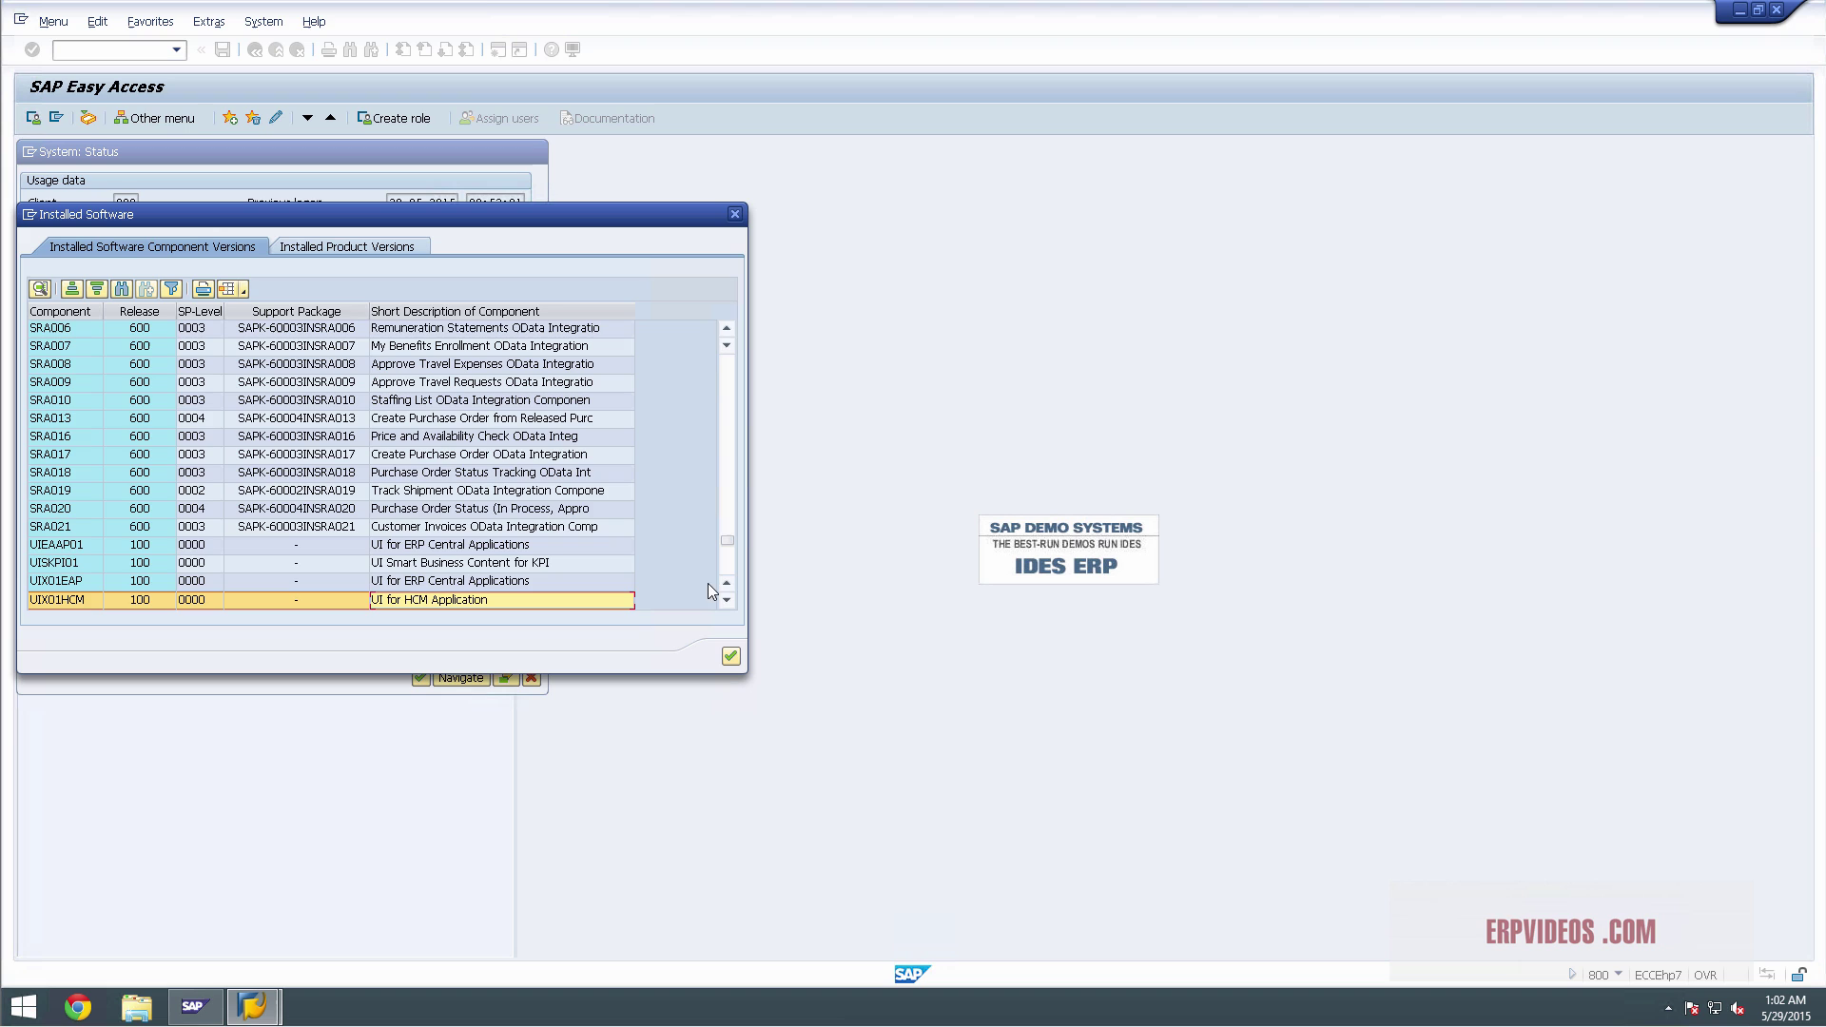
pyautogui.click(727, 600)
pyautogui.click(727, 600)
pyautogui.click(726, 600)
pyautogui.click(726, 600)
pyautogui.click(726, 600)
pyautogui.click(727, 600)
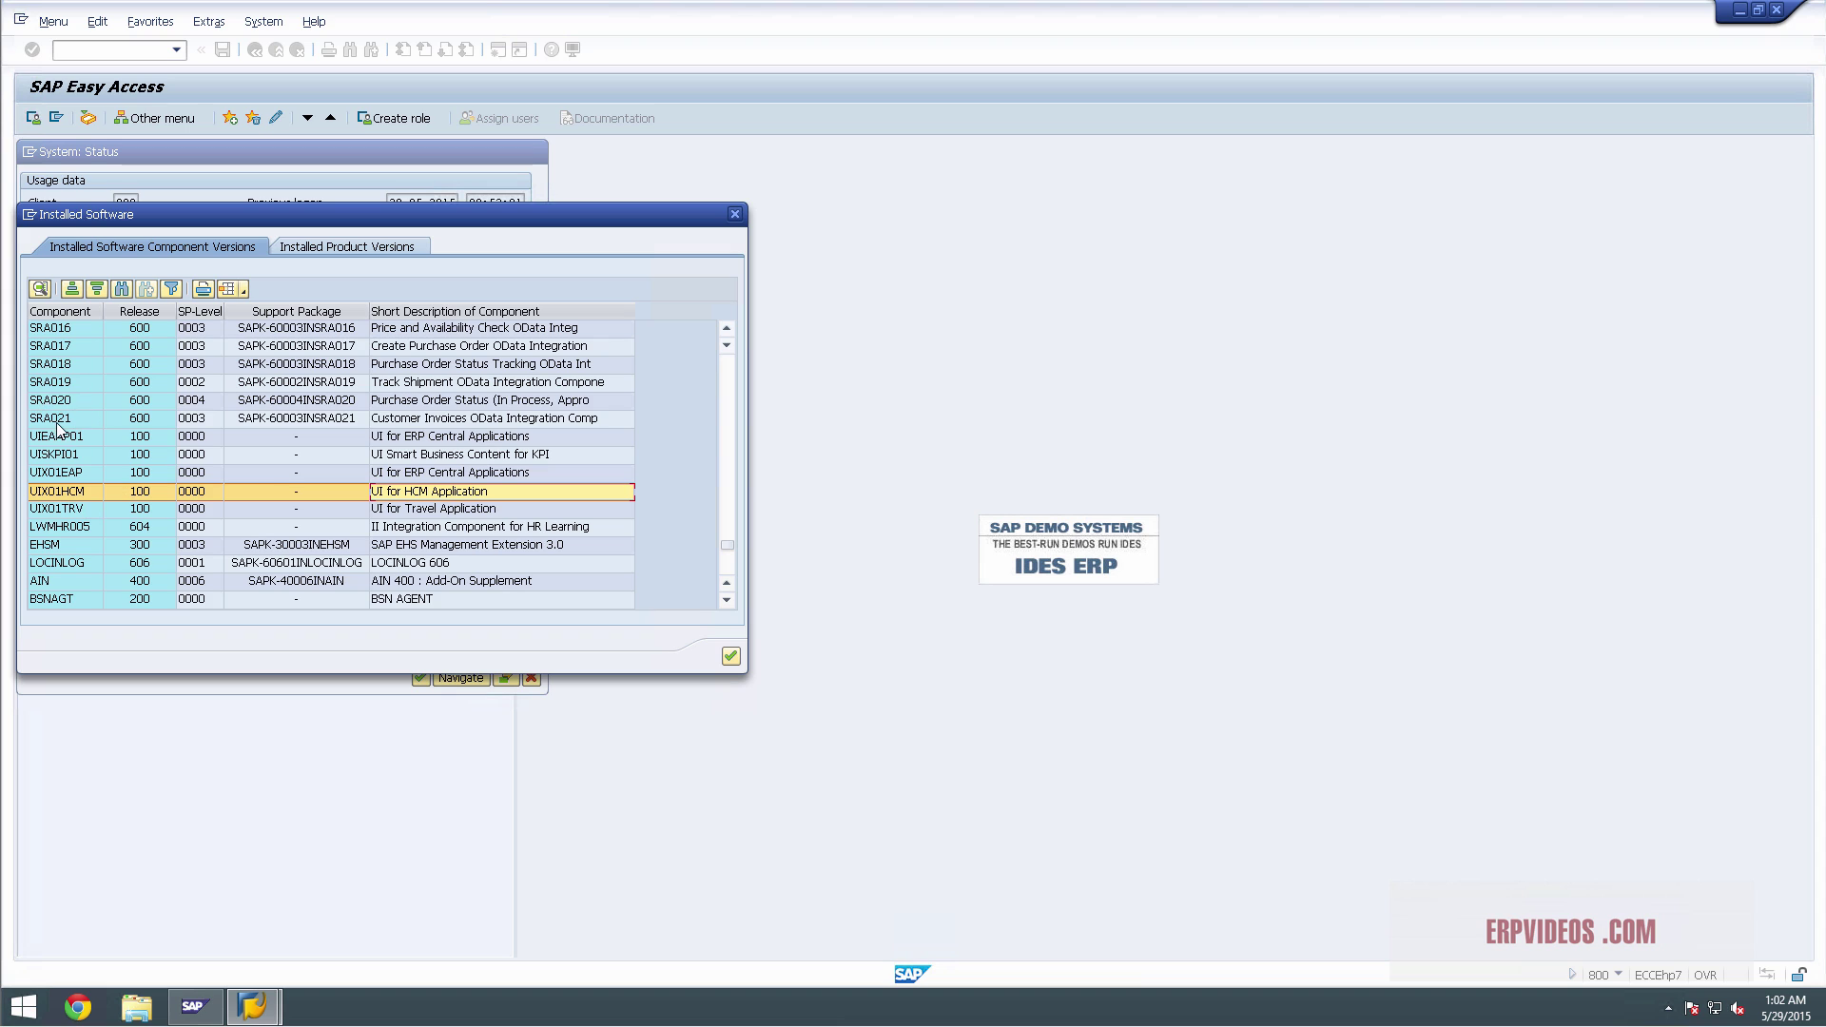
pyautogui.click(726, 600)
pyautogui.click(727, 600)
pyautogui.click(727, 600)
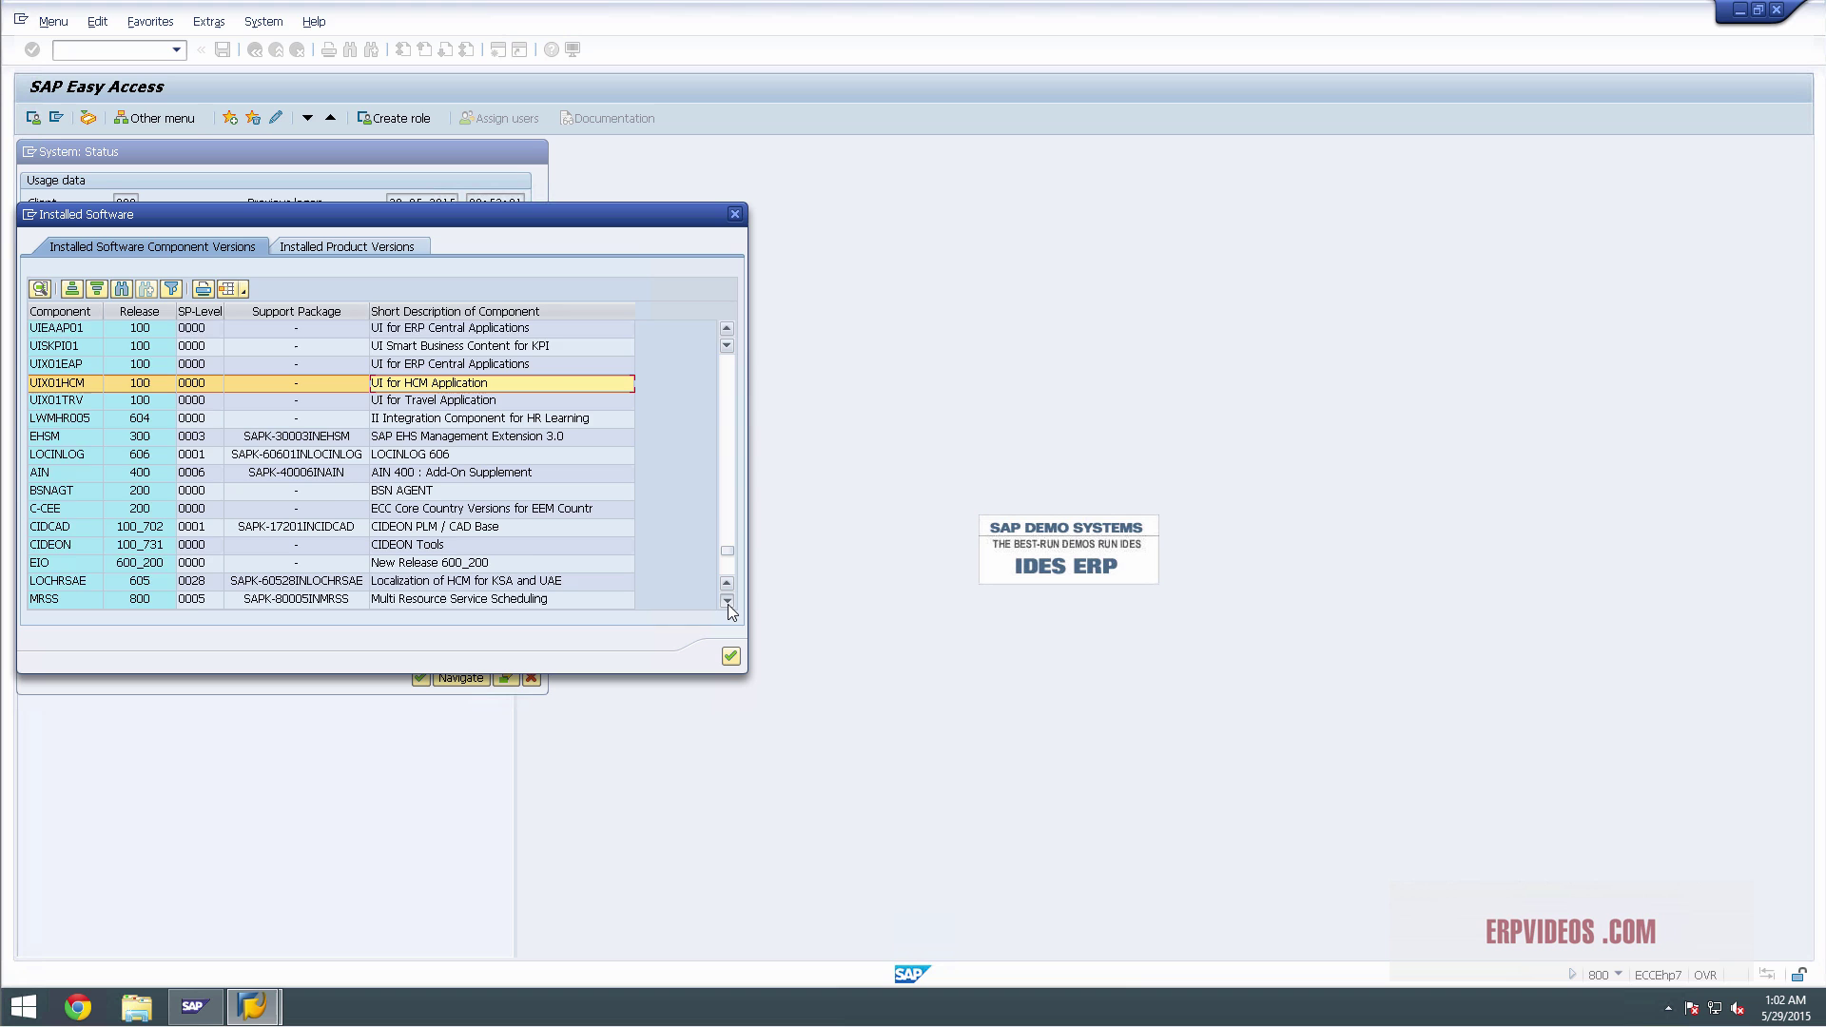
pyautogui.click(727, 600)
pyautogui.click(726, 600)
pyautogui.click(727, 600)
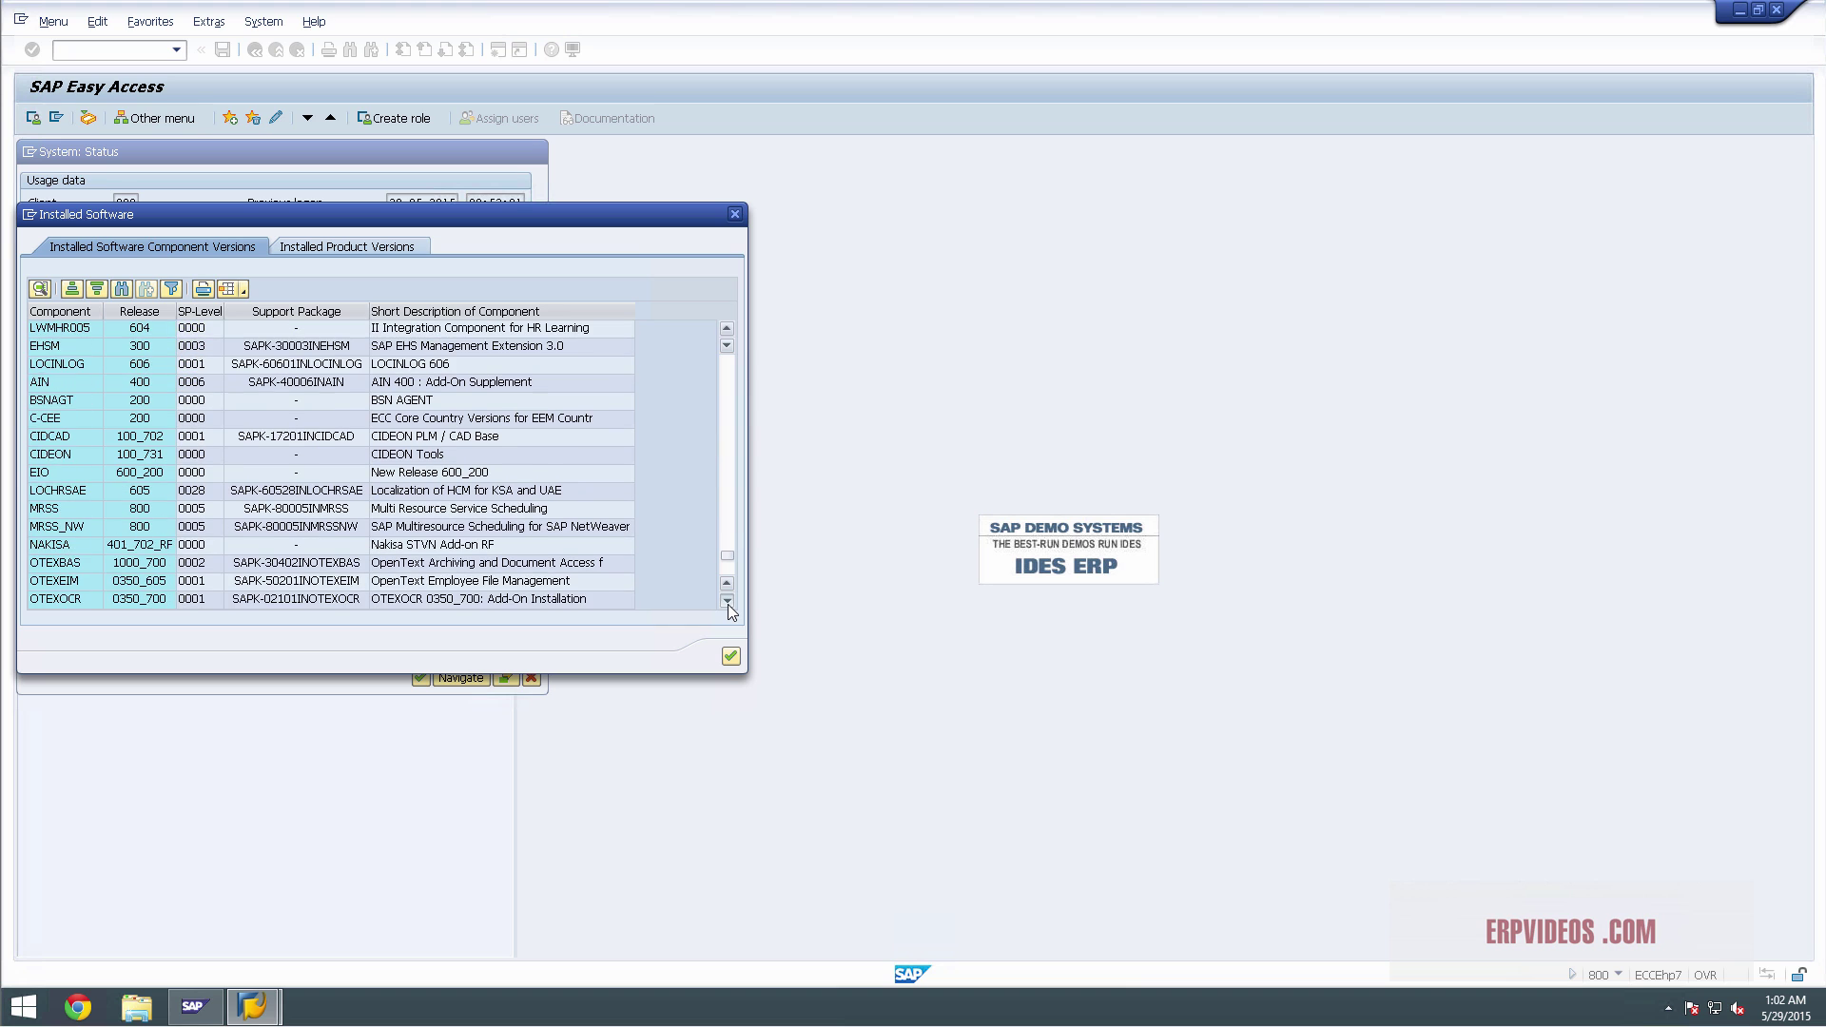
pyautogui.click(726, 600)
pyautogui.click(726, 600)
pyautogui.click(726, 600)
pyautogui.click(727, 600)
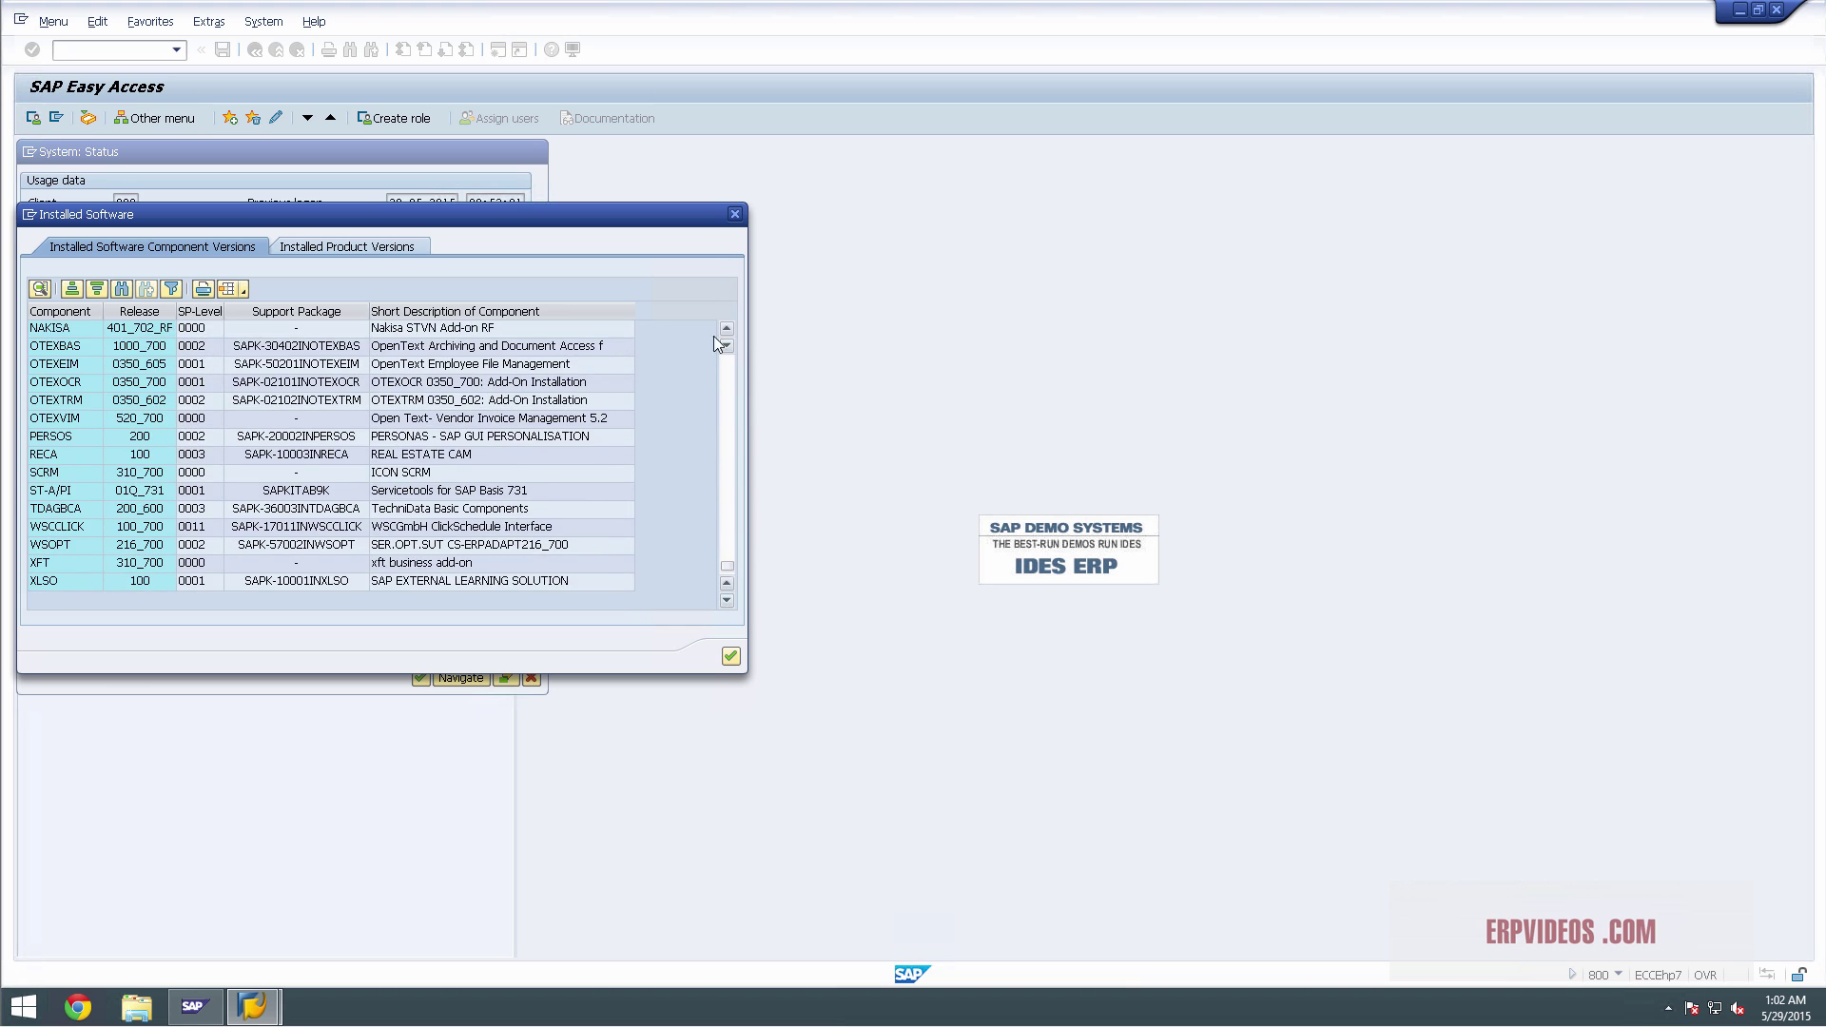
# Close the component list and System Status, then run transaction SICF
pyautogui.click(741, 214)
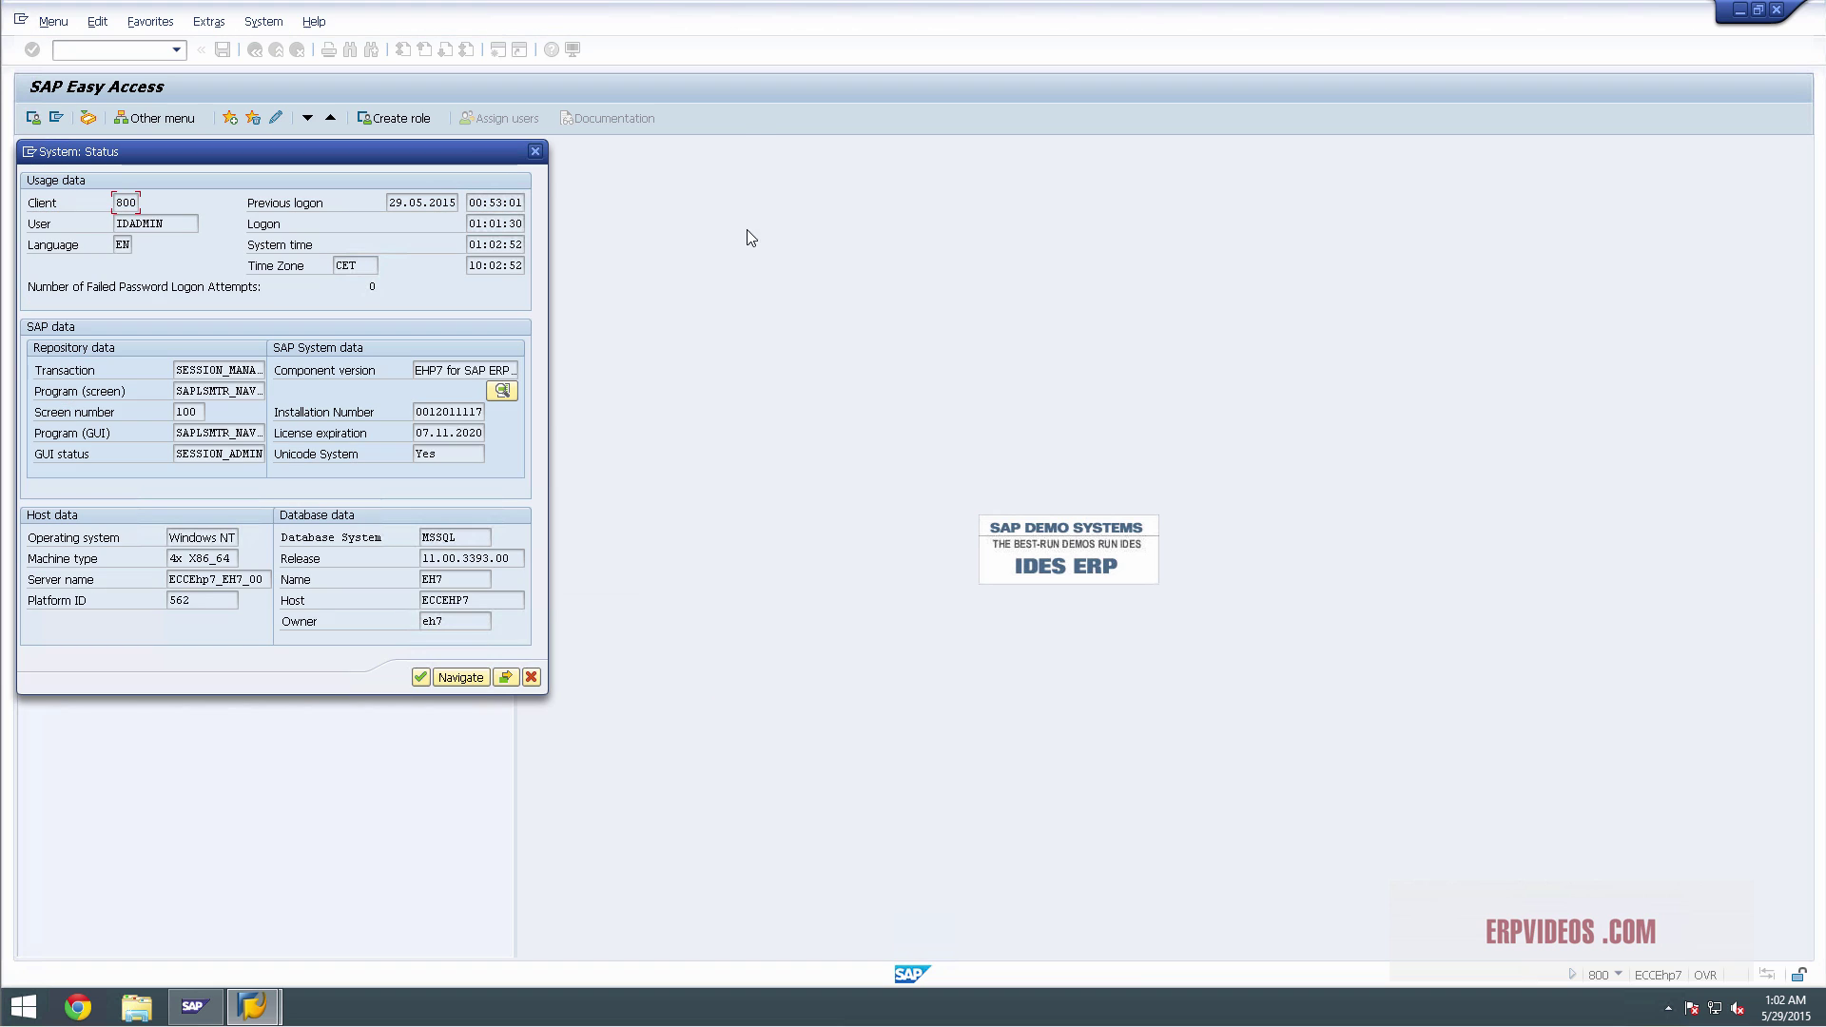
pyautogui.click(530, 676)
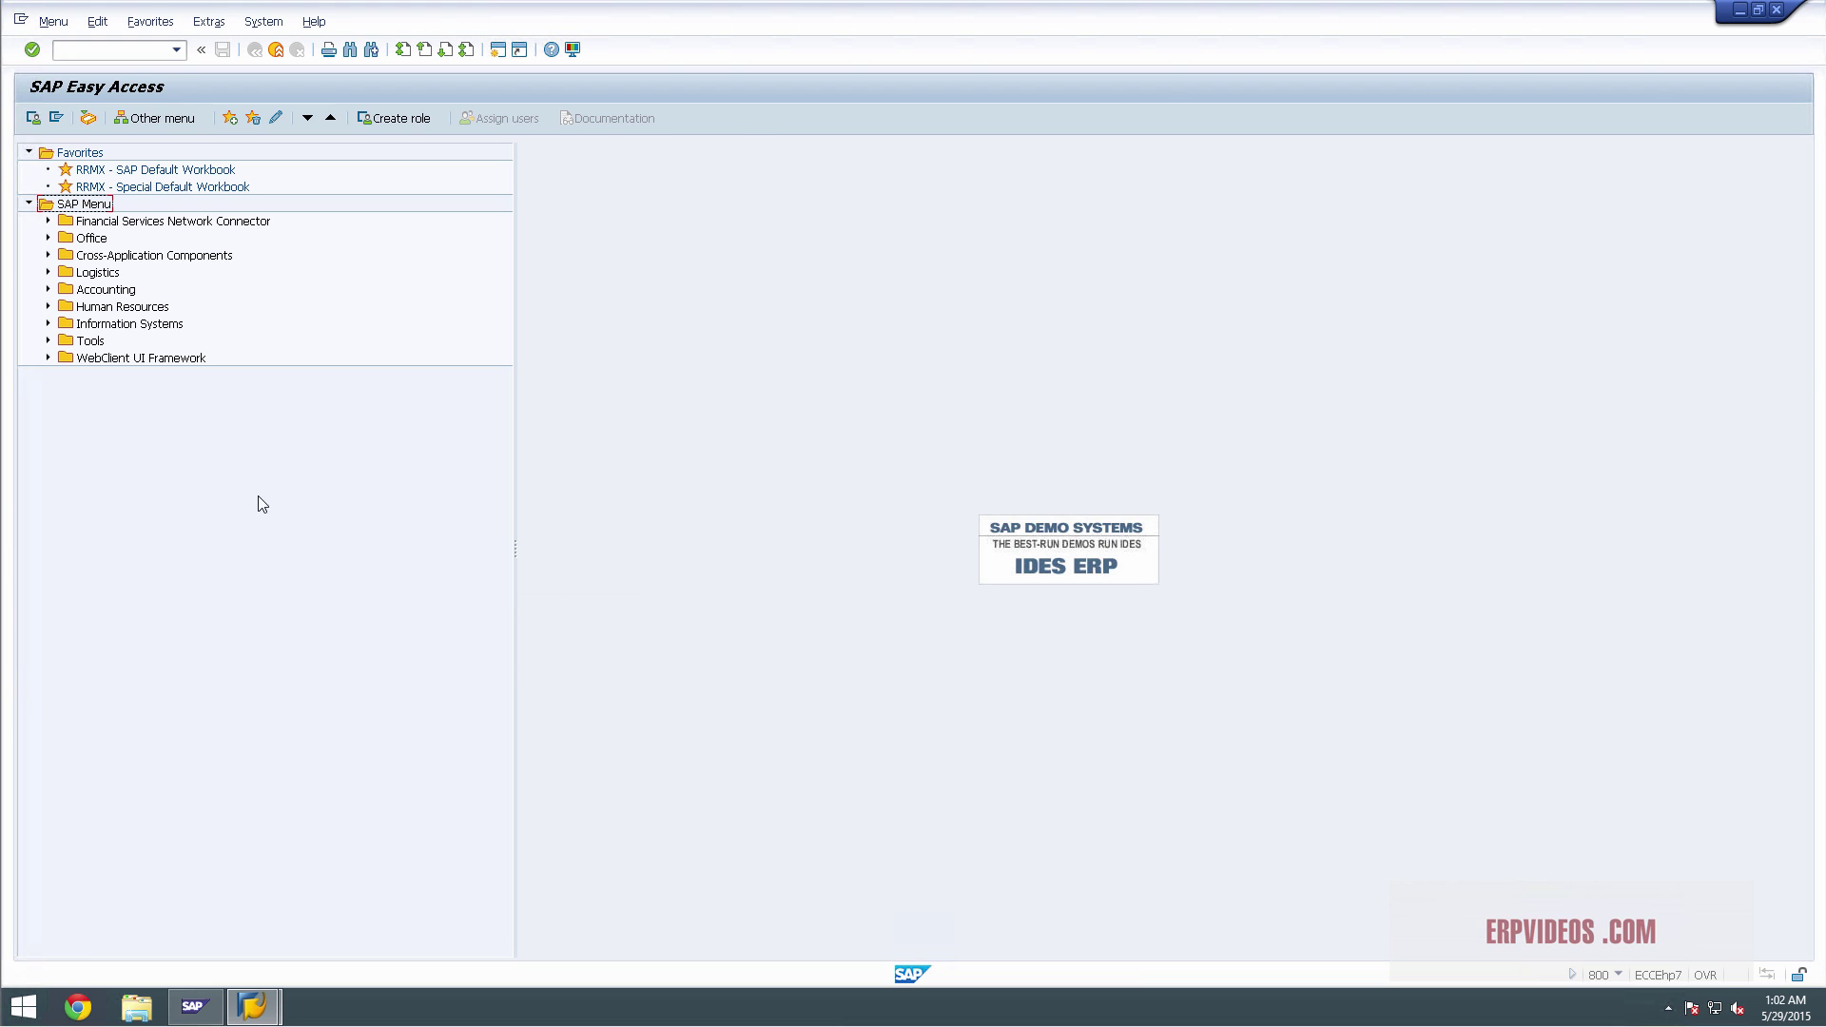
pyautogui.click(127, 46)
pyautogui.write('sicf')
pyautogui.press('Return')
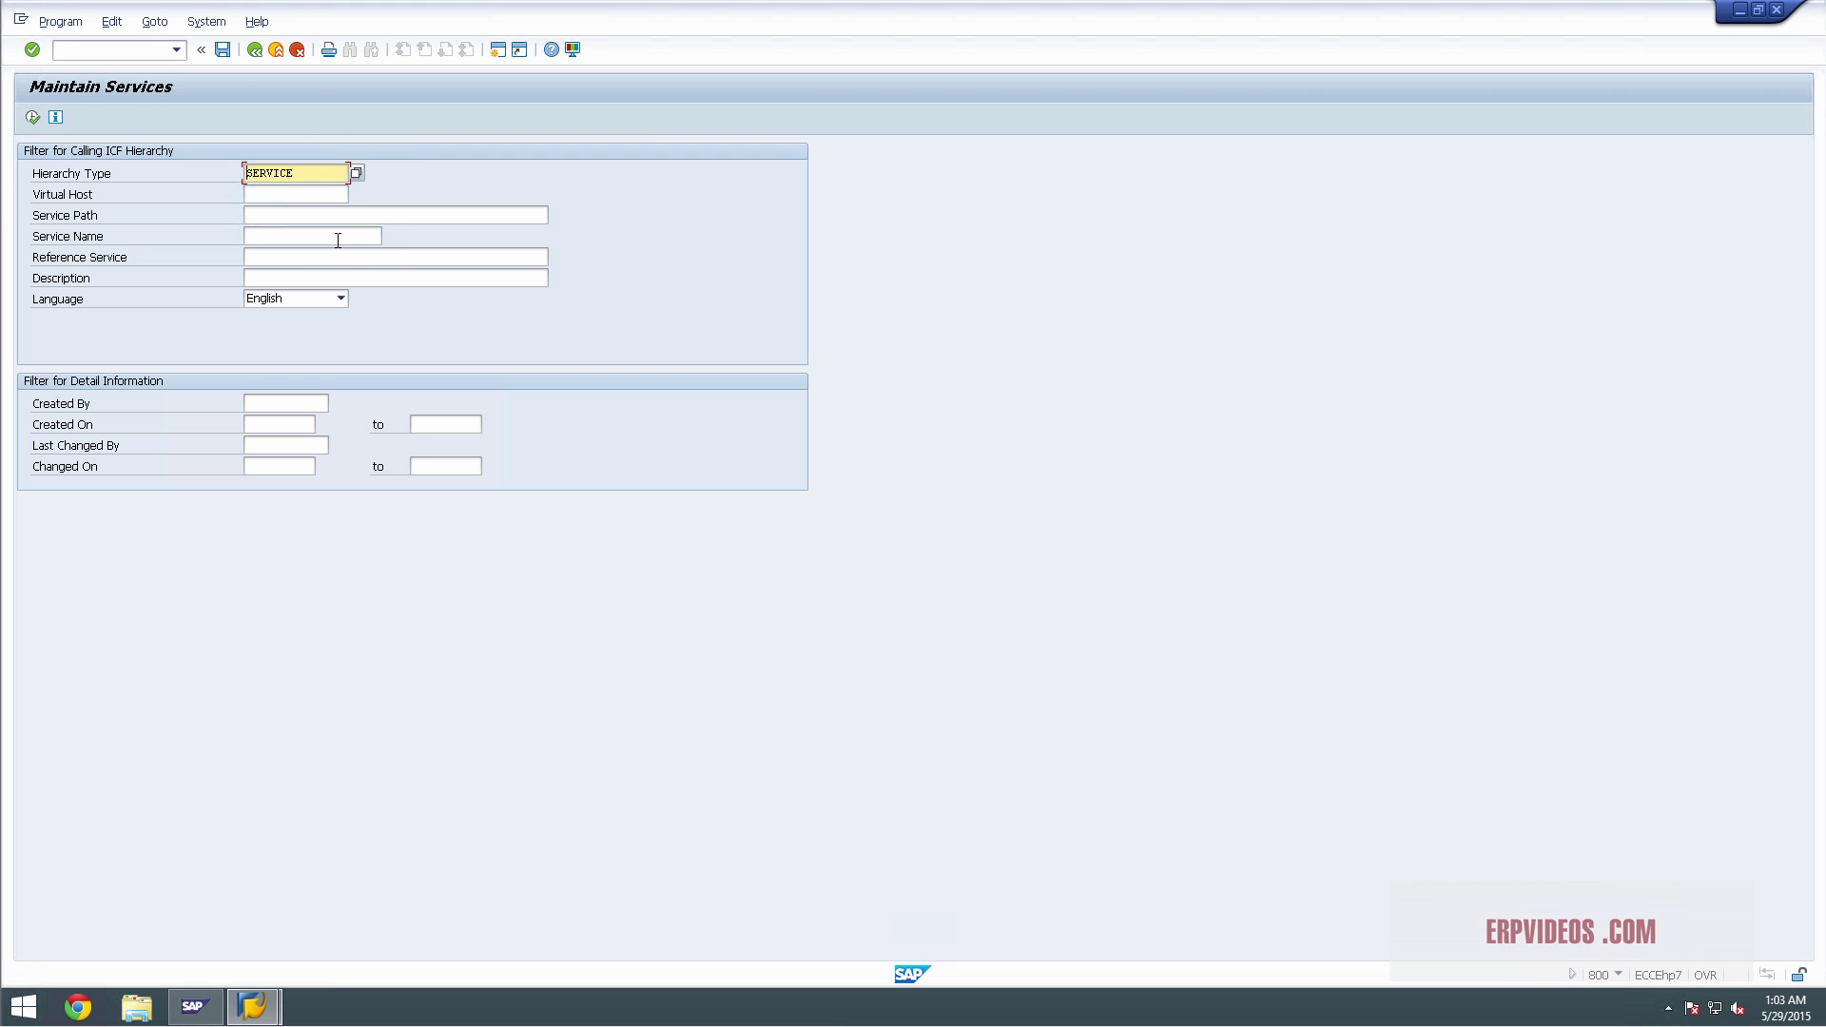
# Set the Service Path filter to /default_host/ from the HTTP service hierarchy
pyautogui.click(338, 241)
pyautogui.click(335, 257)
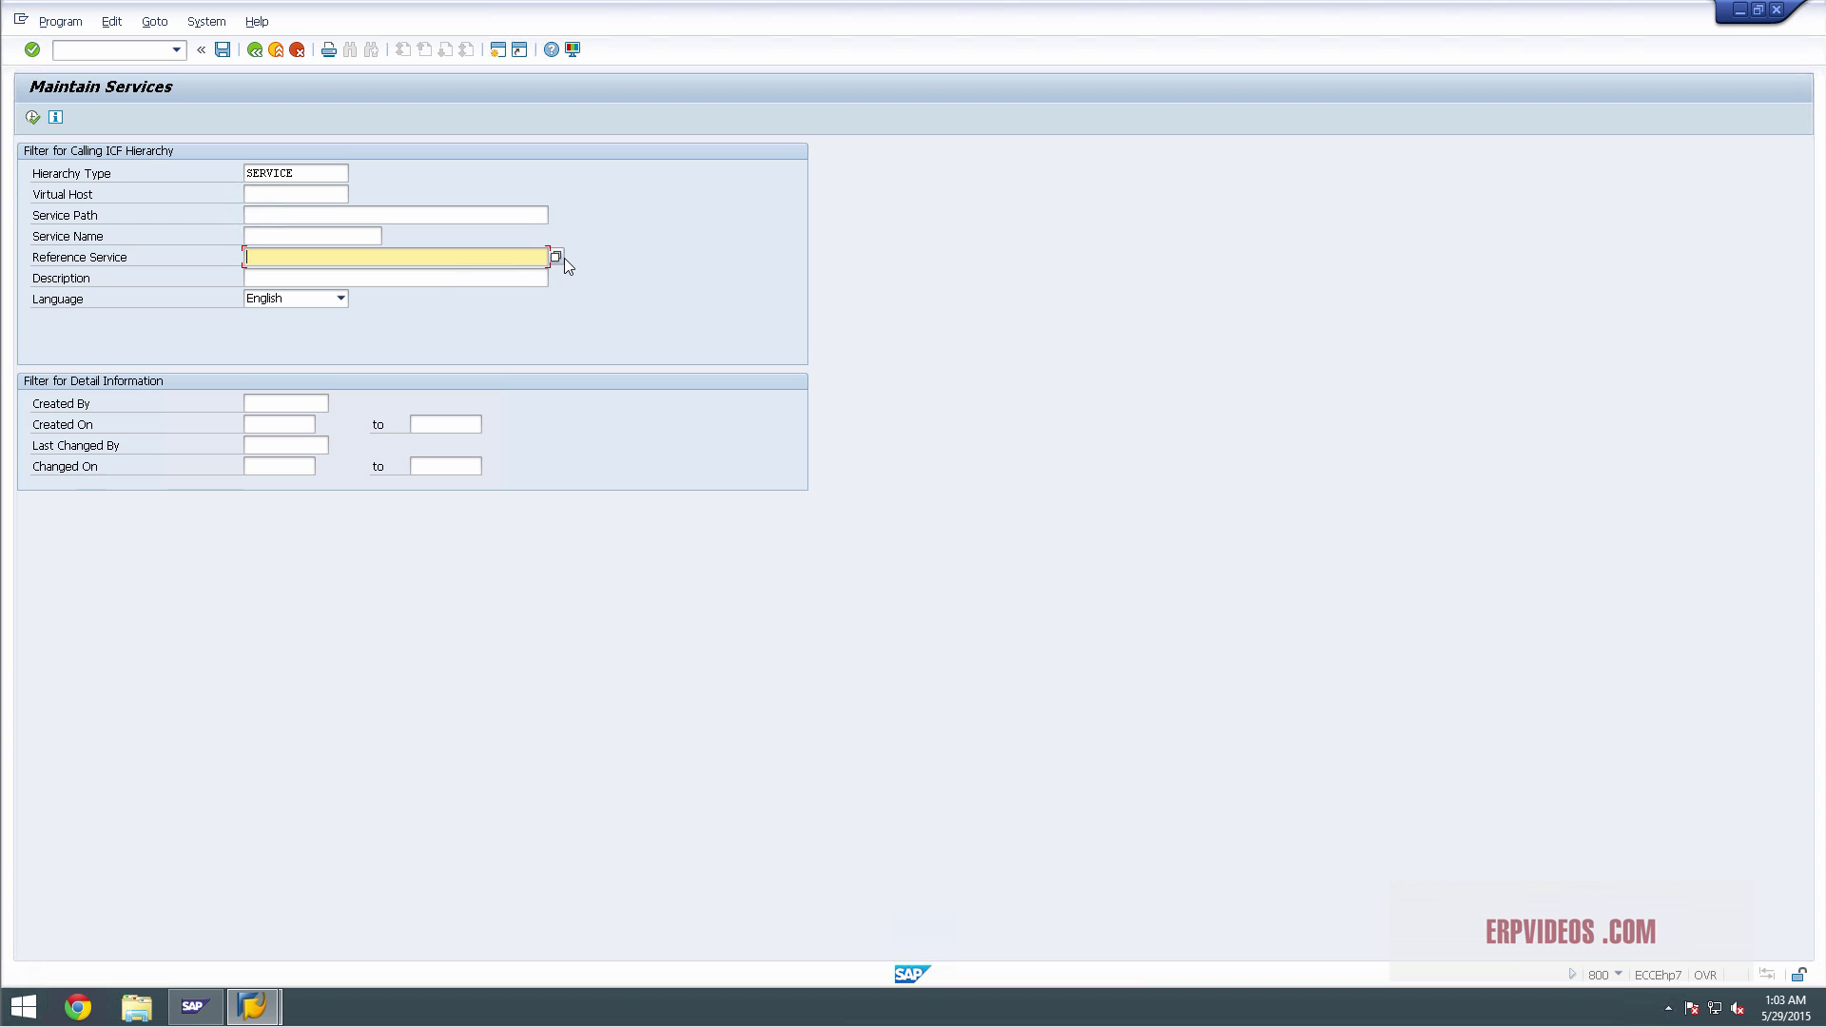
pyautogui.click(386, 216)
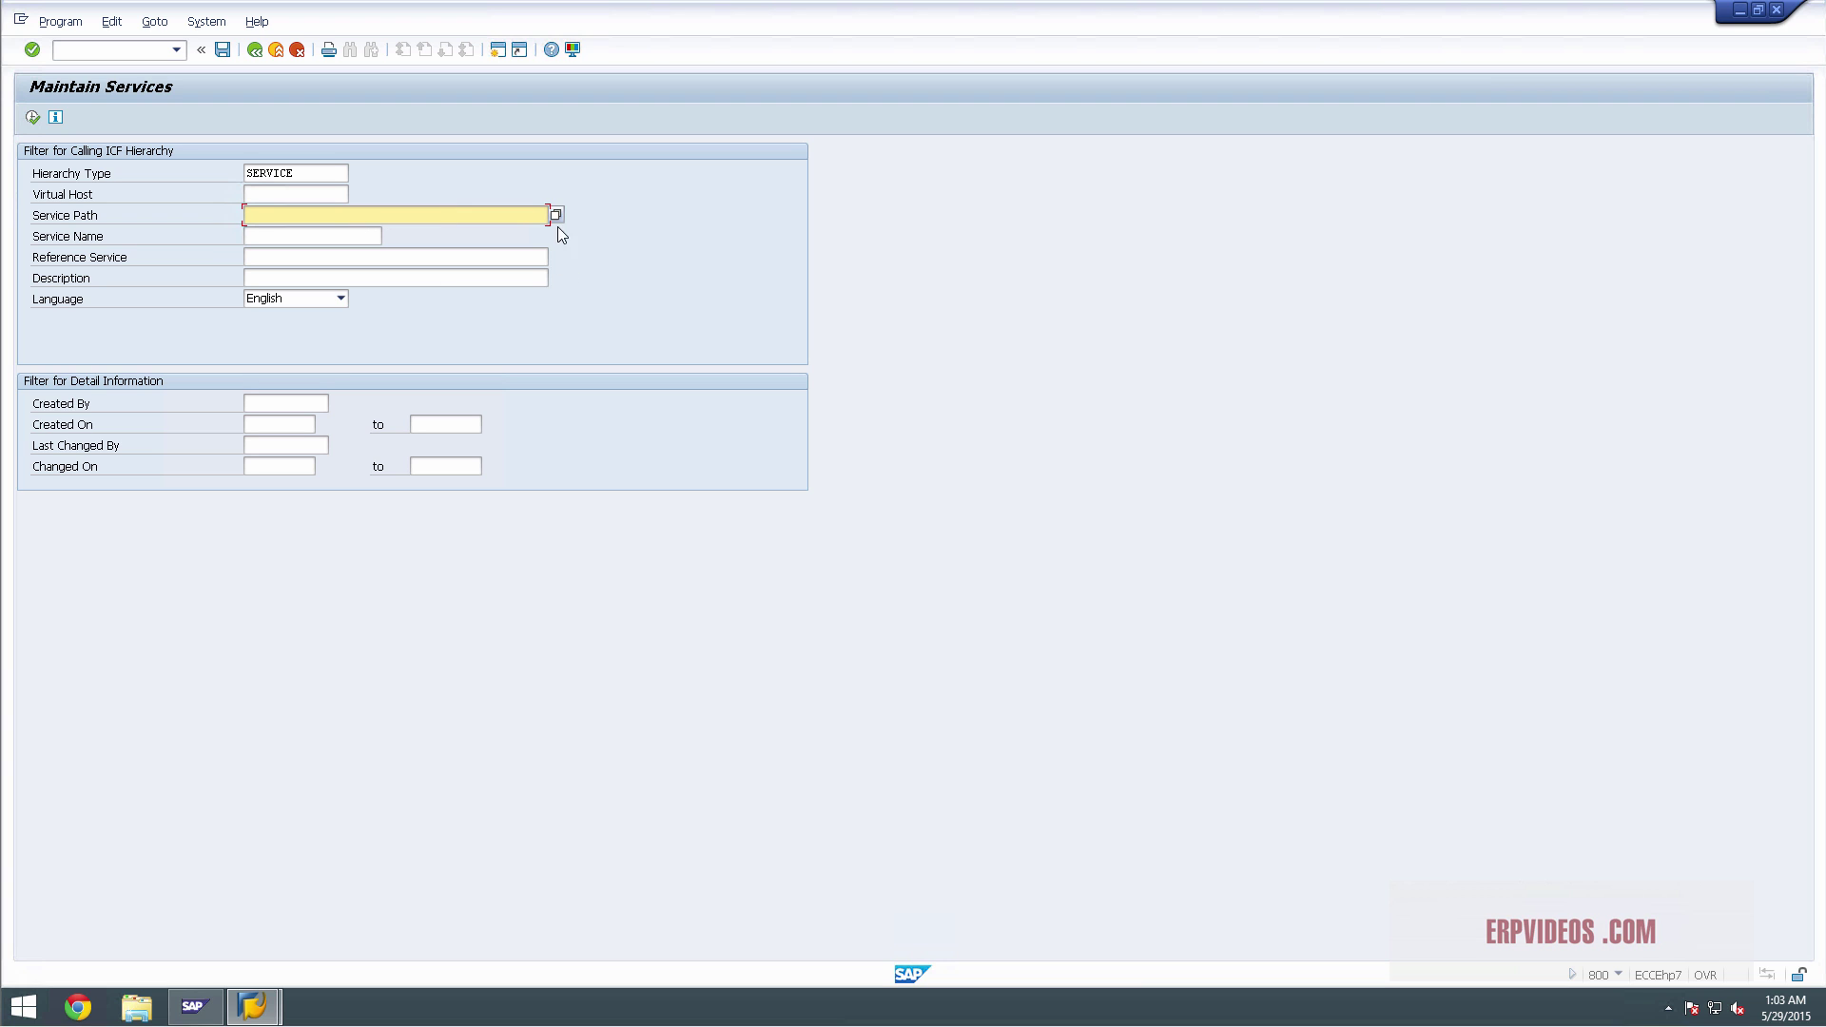
pyautogui.click(556, 213)
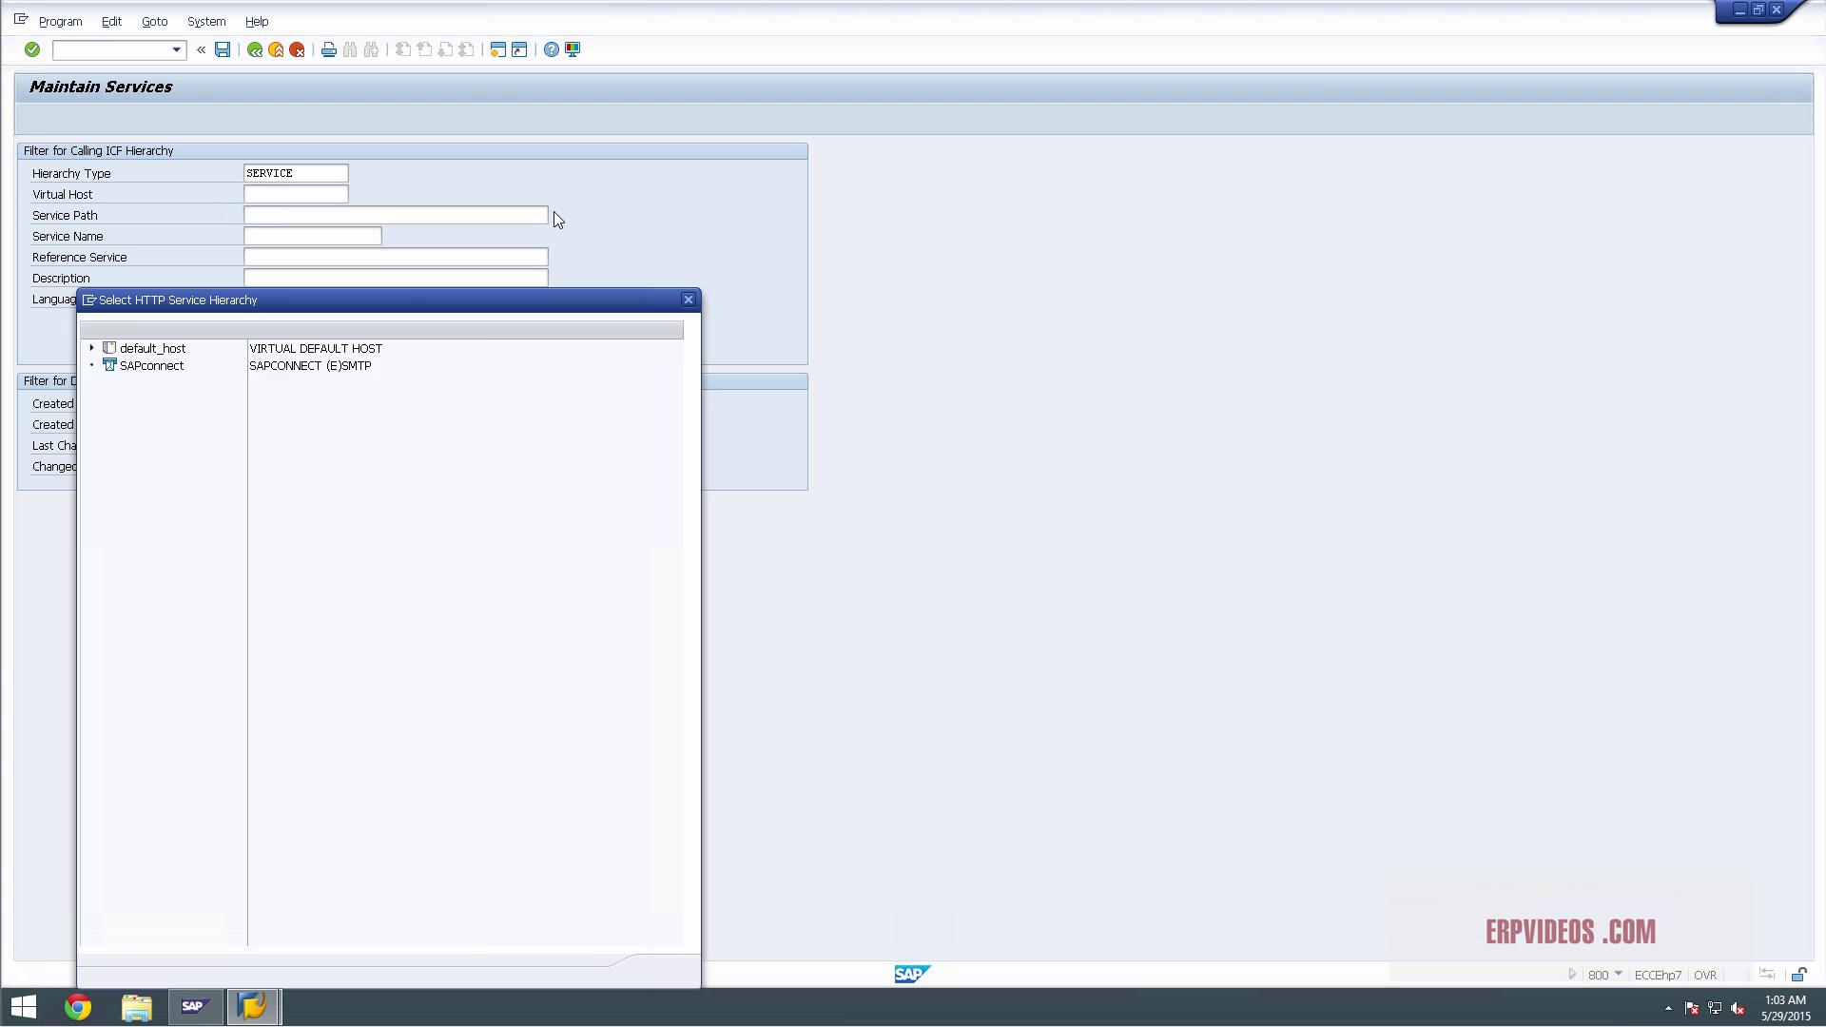
pyautogui.doubleClick(143, 349)
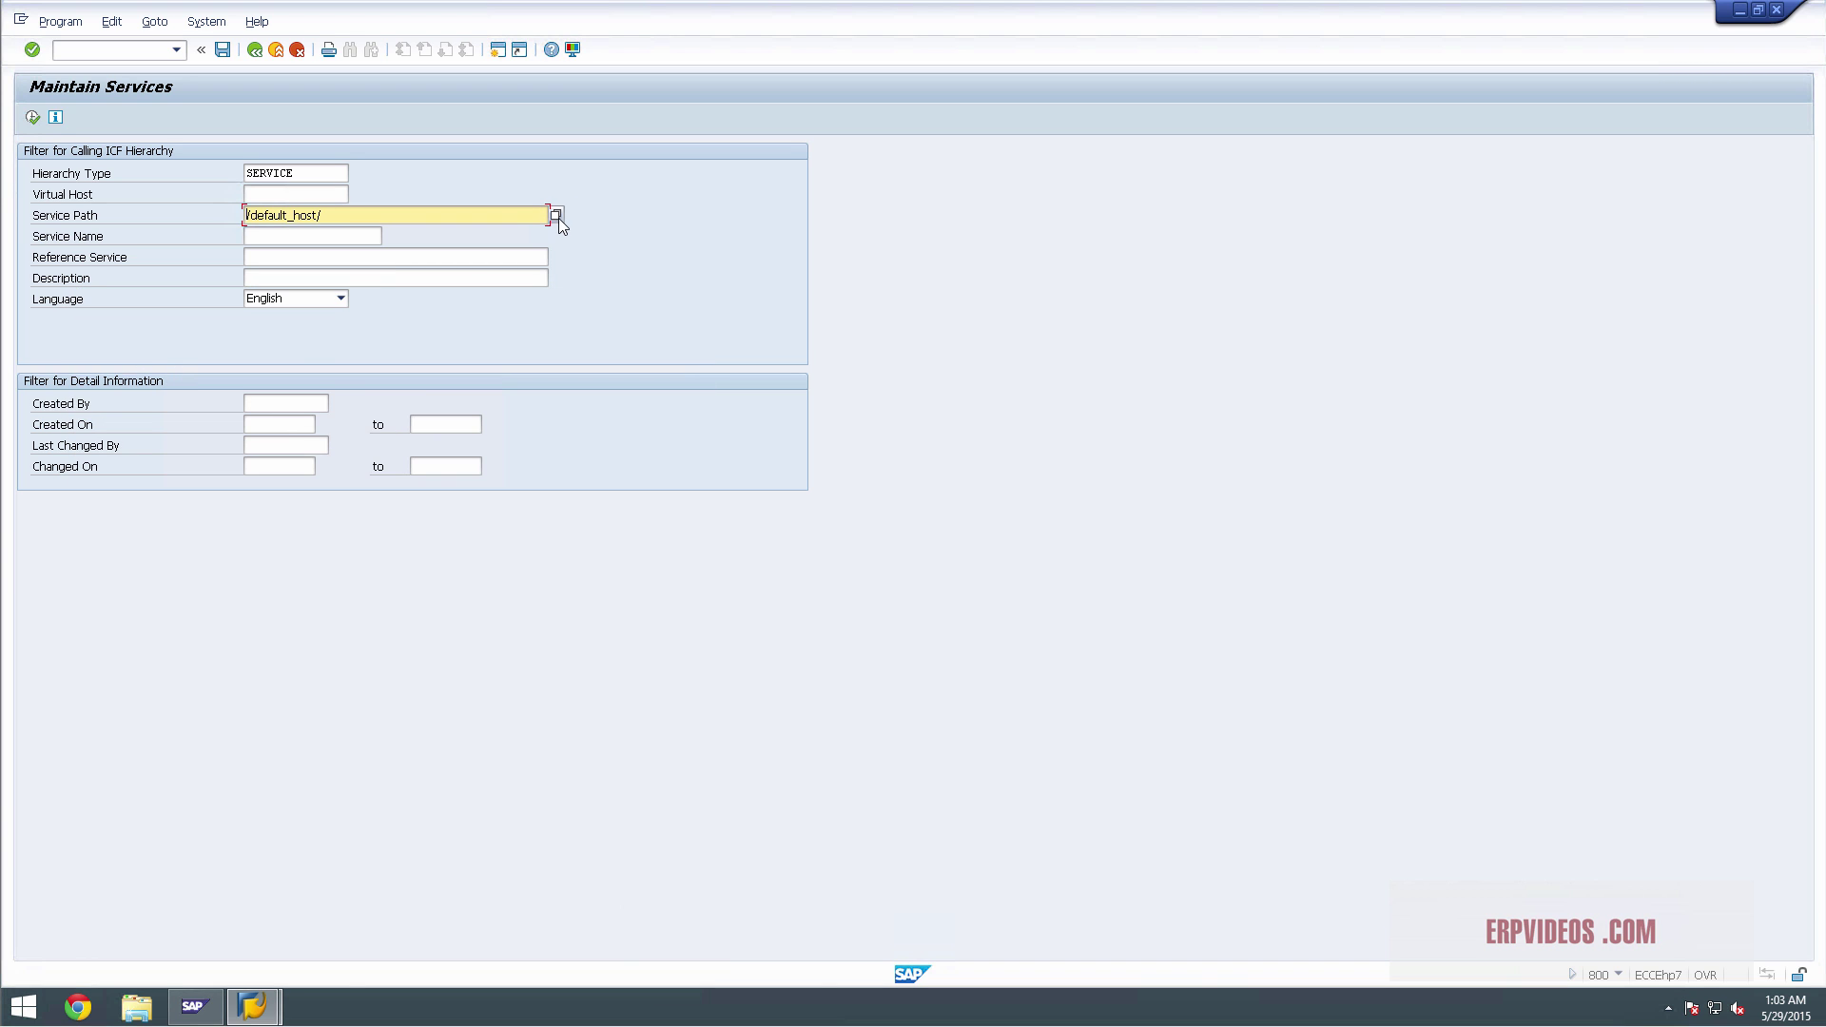
# Browse default_host, expanding the sap, bc and ui5_ui5 nodes and widening the name column
pyautogui.click(557, 215)
pyautogui.click(92, 349)
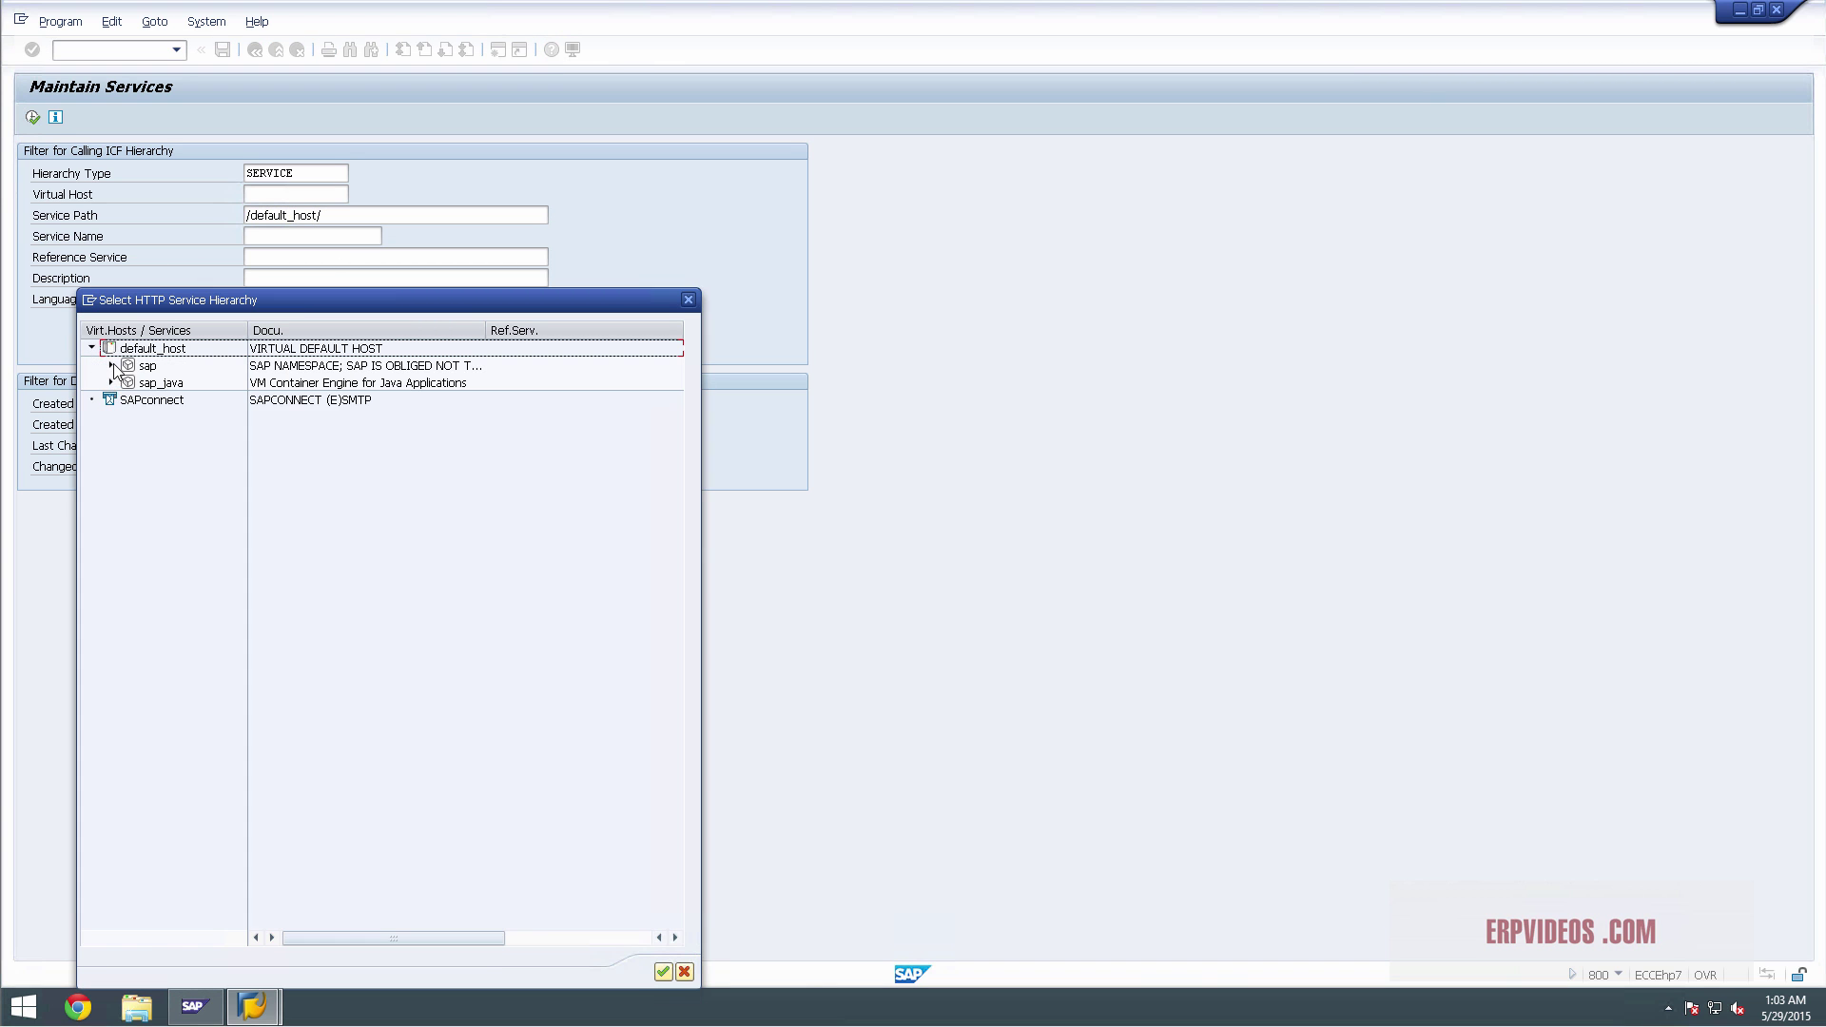
pyautogui.click(110, 365)
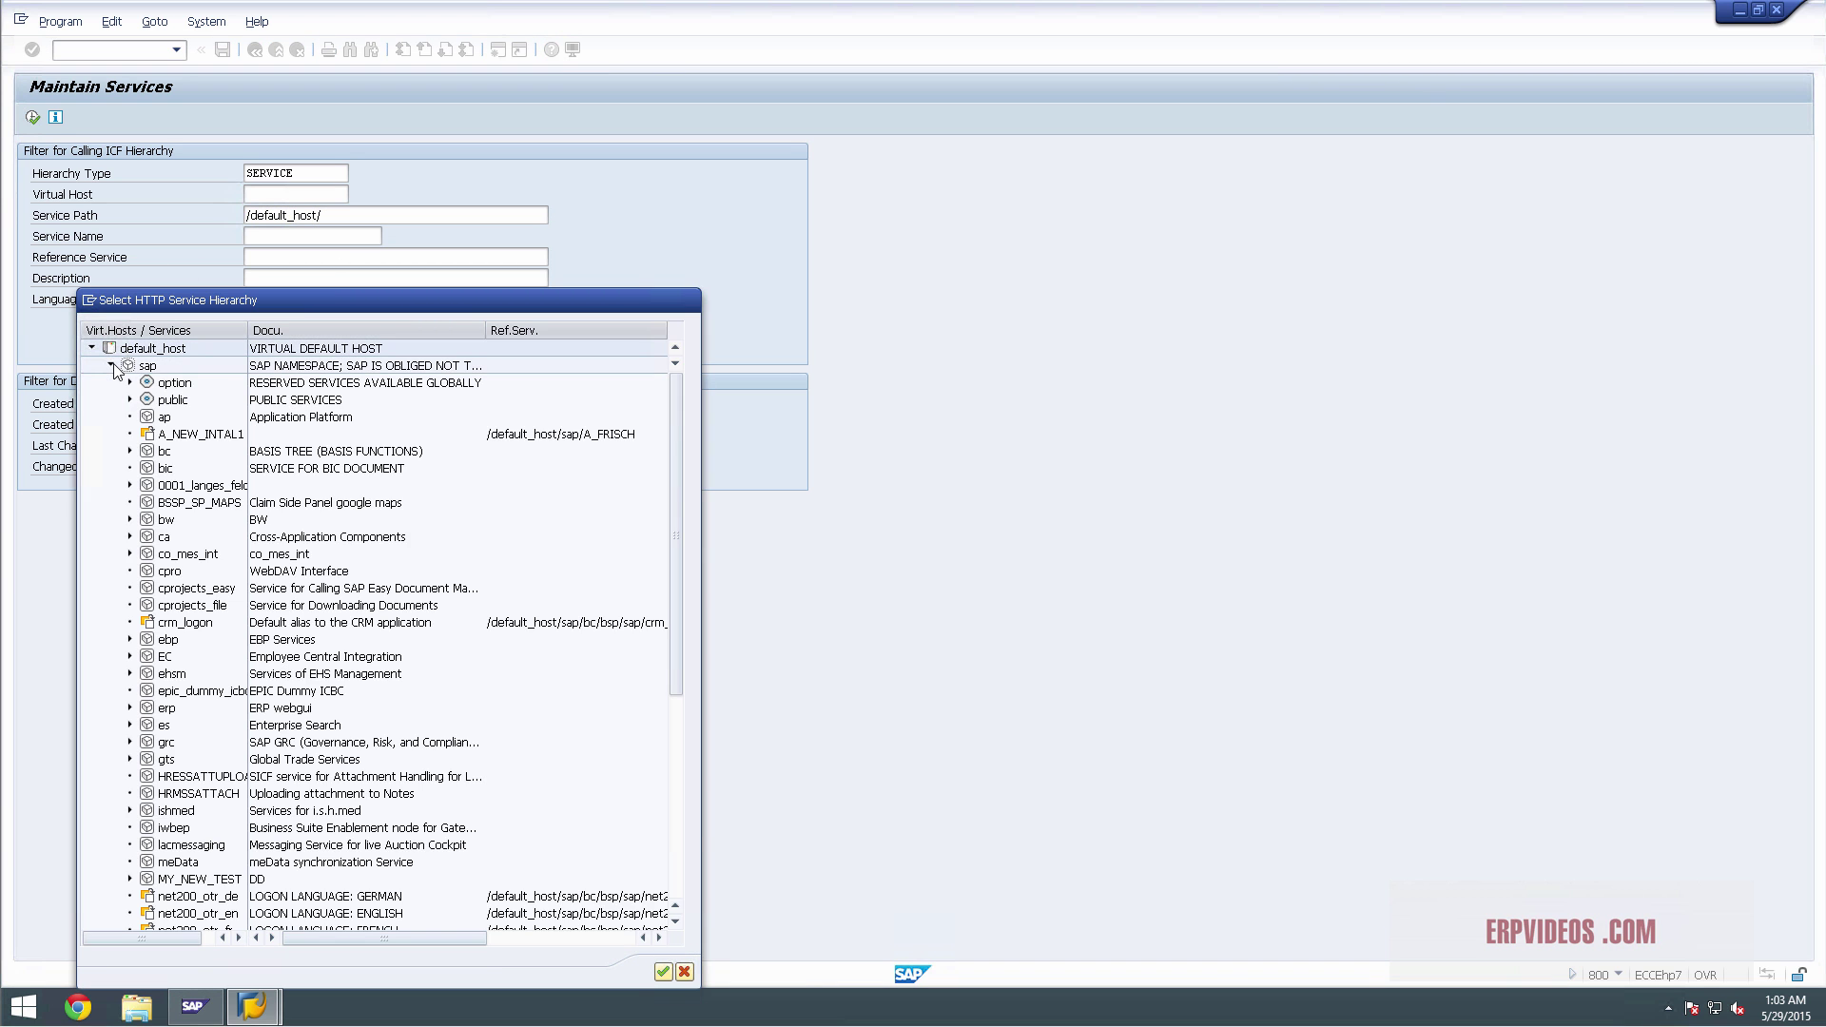
pyautogui.click(130, 451)
pyautogui.scroll(-3, 116, 623)
pyautogui.scroll(-8, 116, 622)
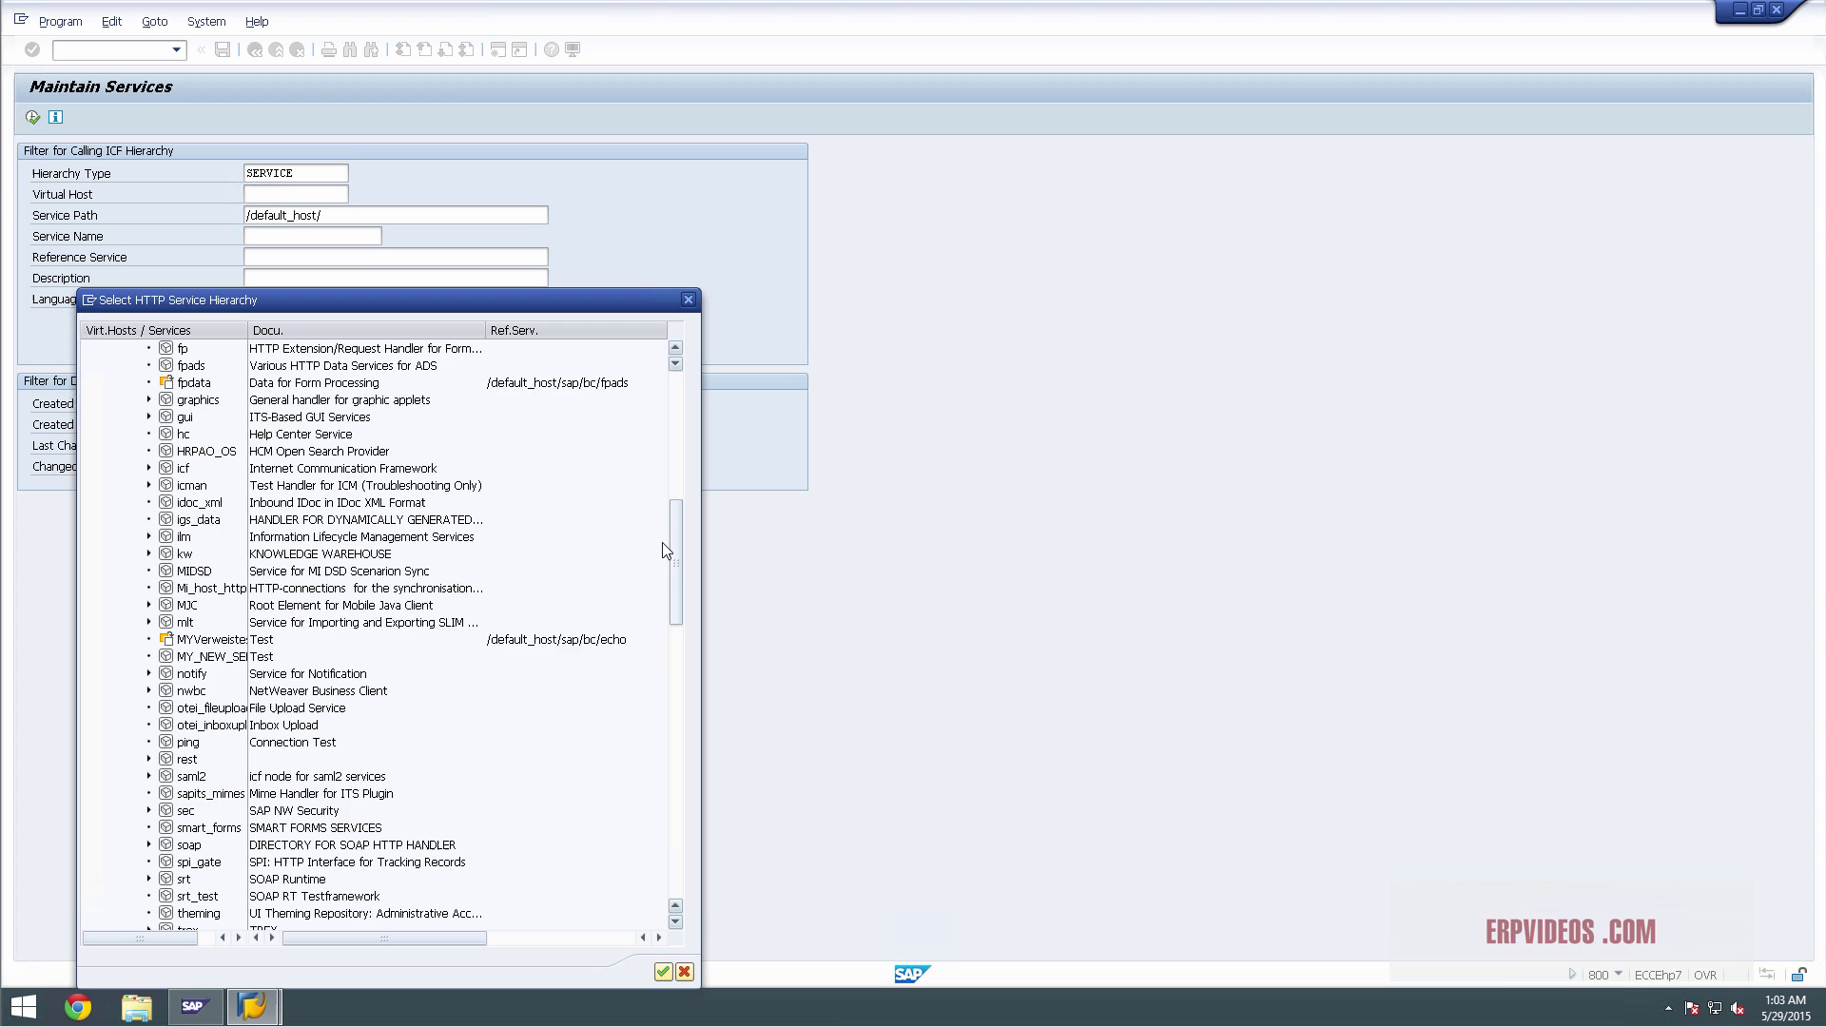
pyautogui.moveTo(675, 561); pyautogui.dragTo(671, 726)
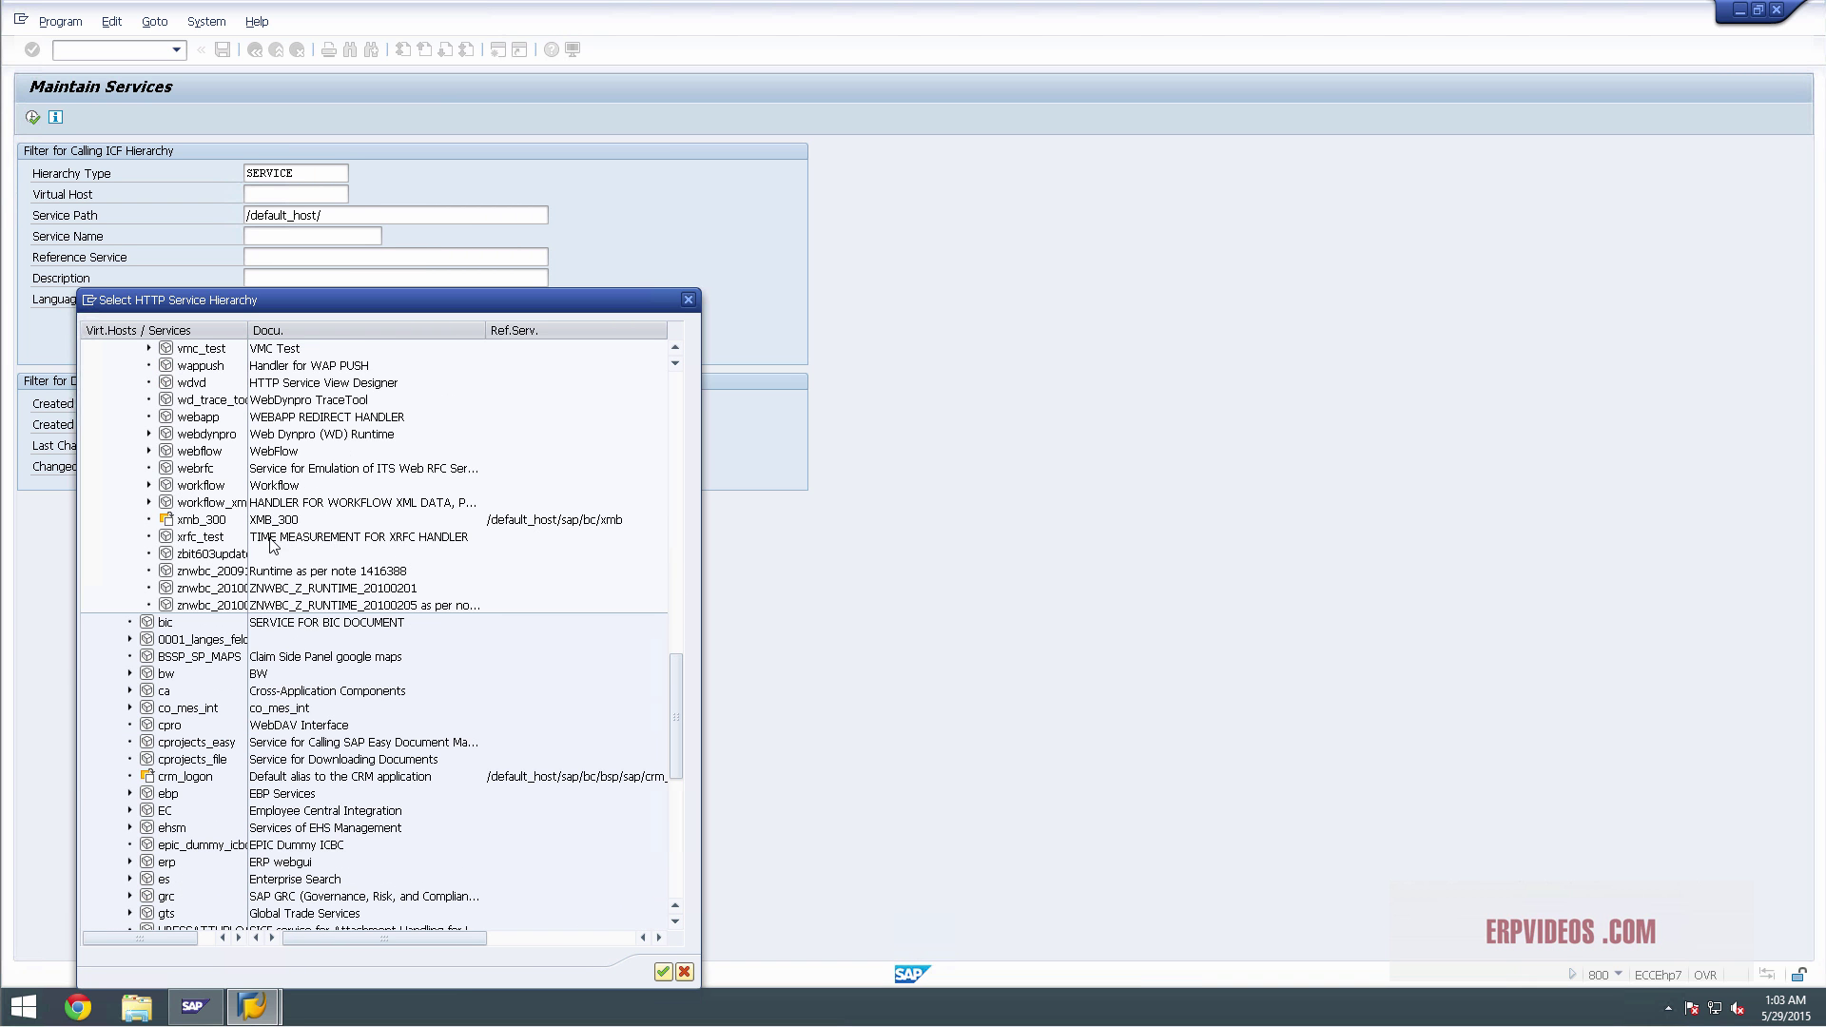
pyautogui.scroll(2, 140, 556)
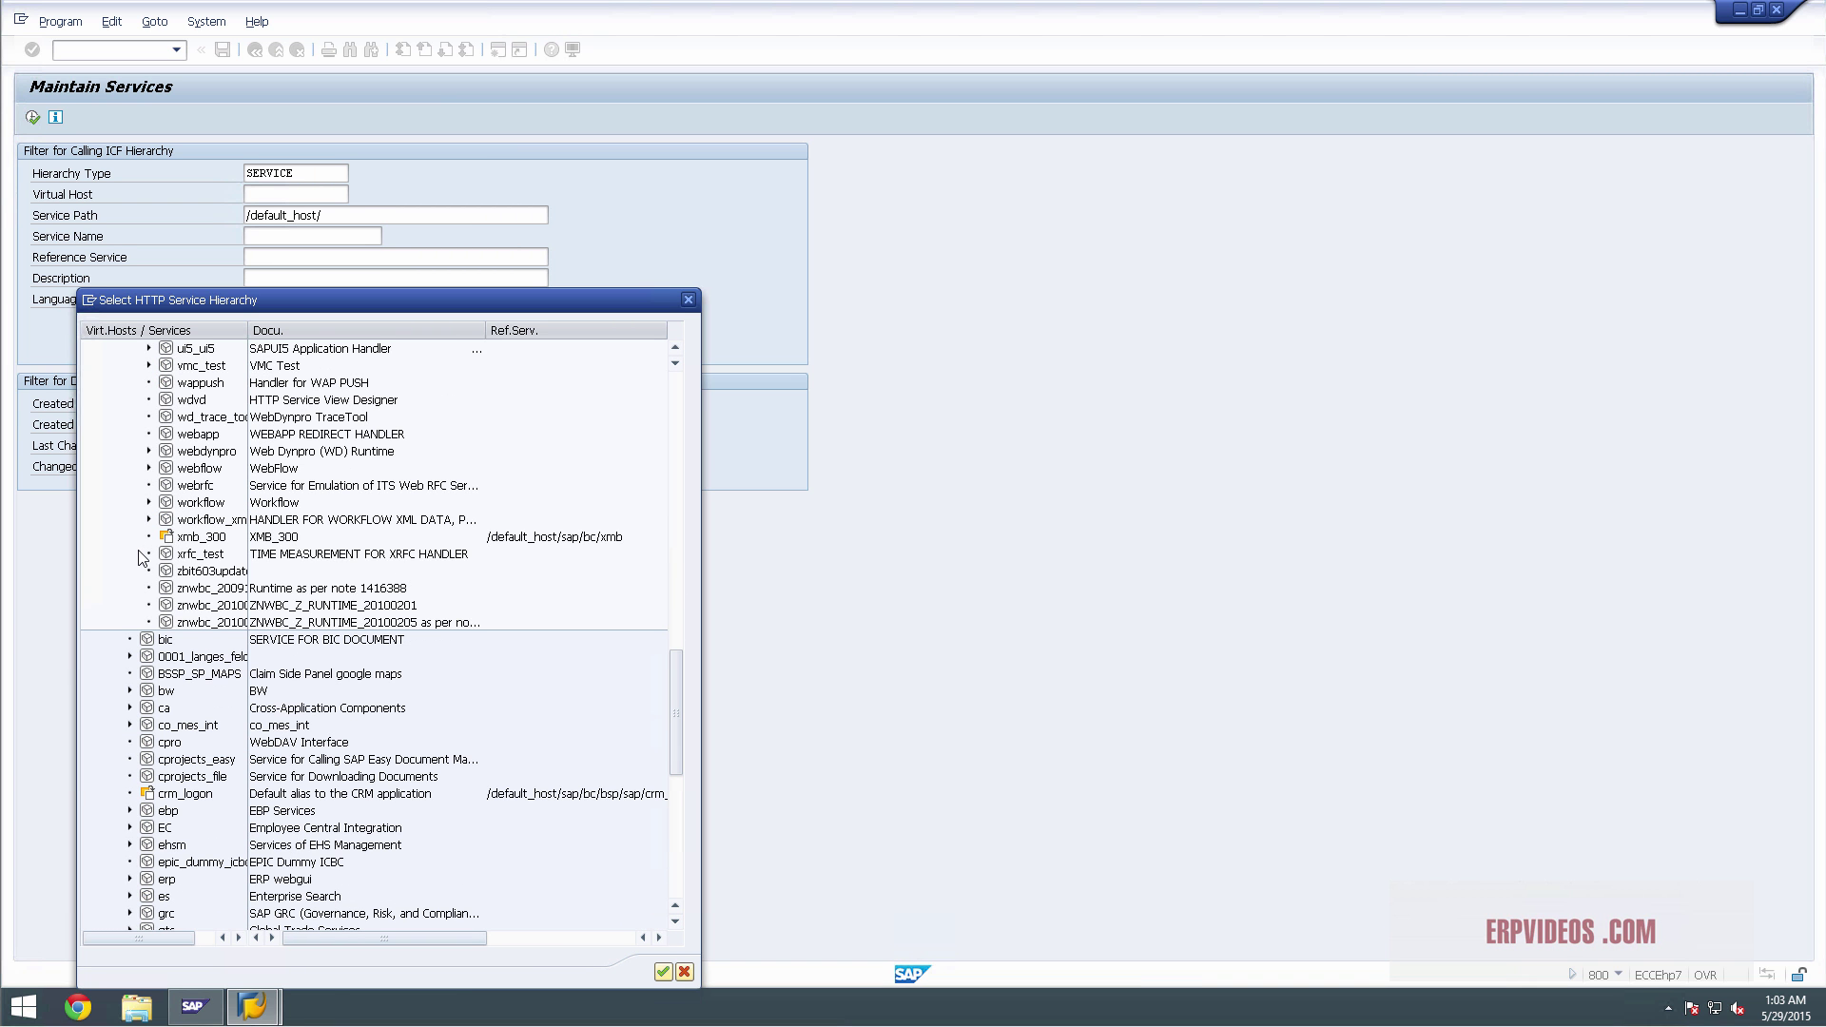
pyautogui.click(149, 365)
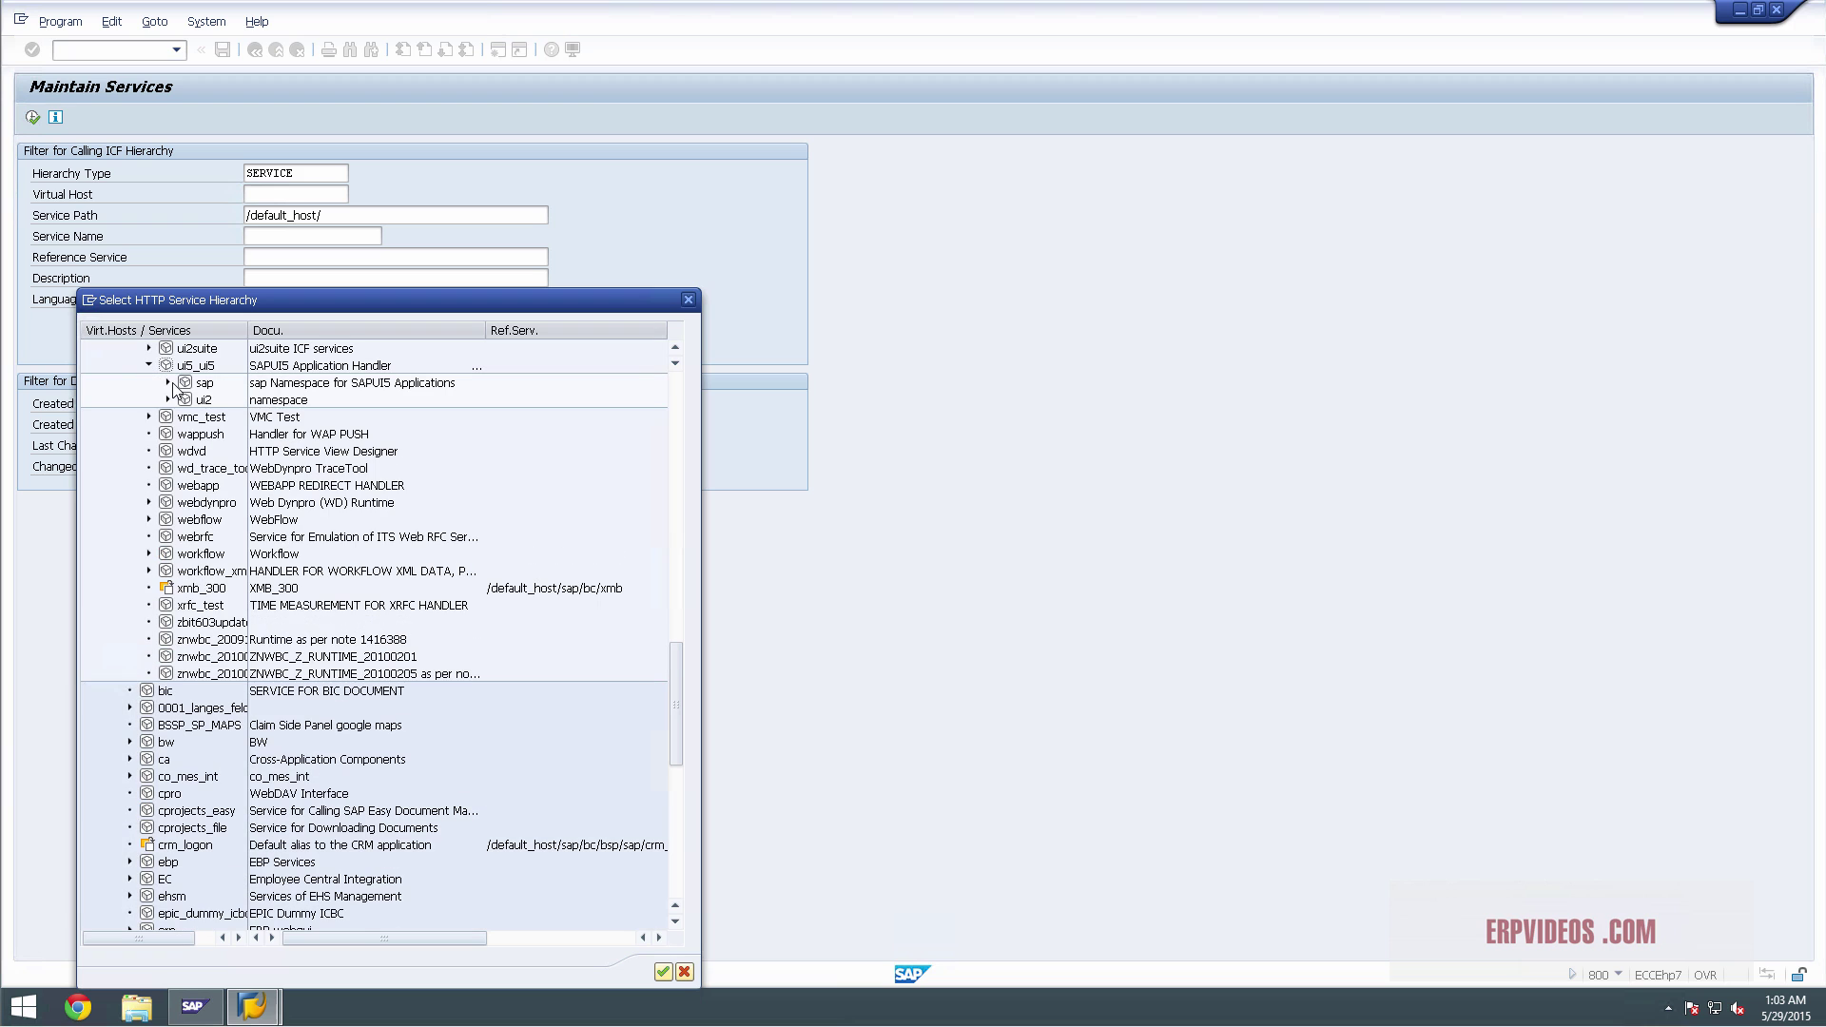
pyautogui.click(204, 384)
pyautogui.click(168, 383)
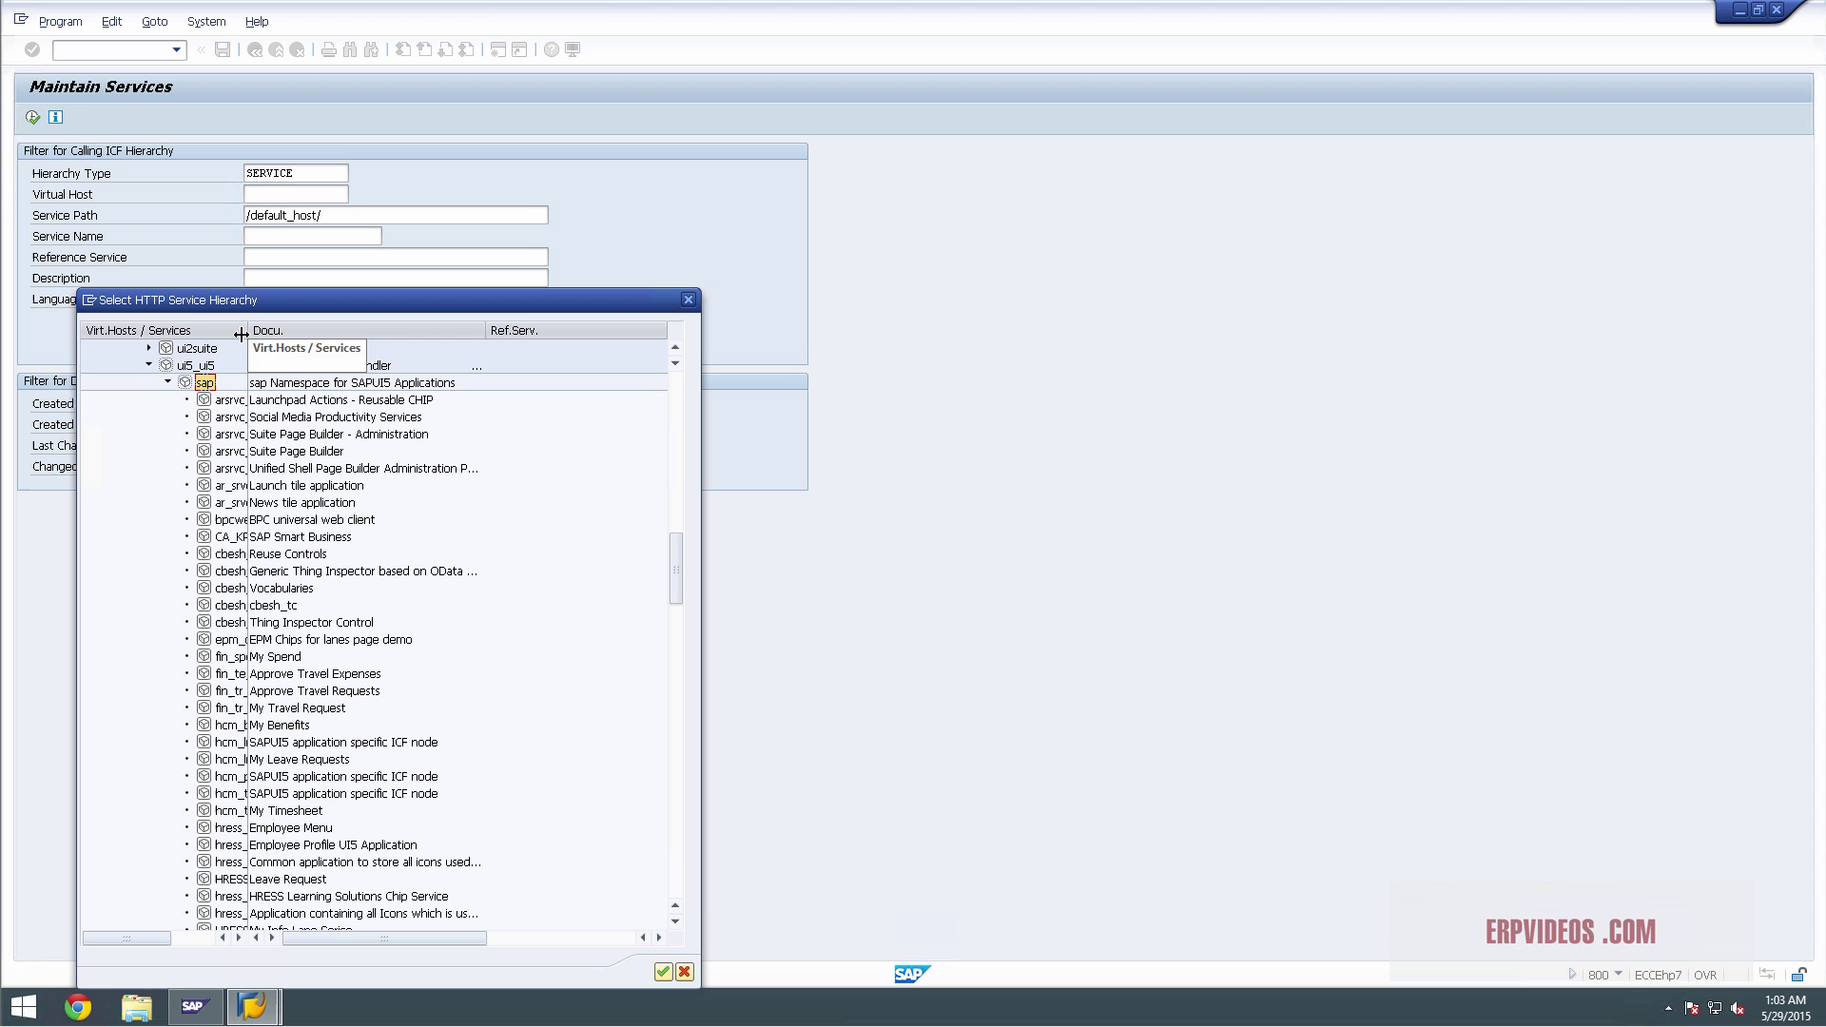
pyautogui.moveTo(248, 335); pyautogui.dragTo(321, 337)
# Scroll through the SAPUI5 services and close the hierarchy without choosing one
pyautogui.scroll(-2, 213, 728)
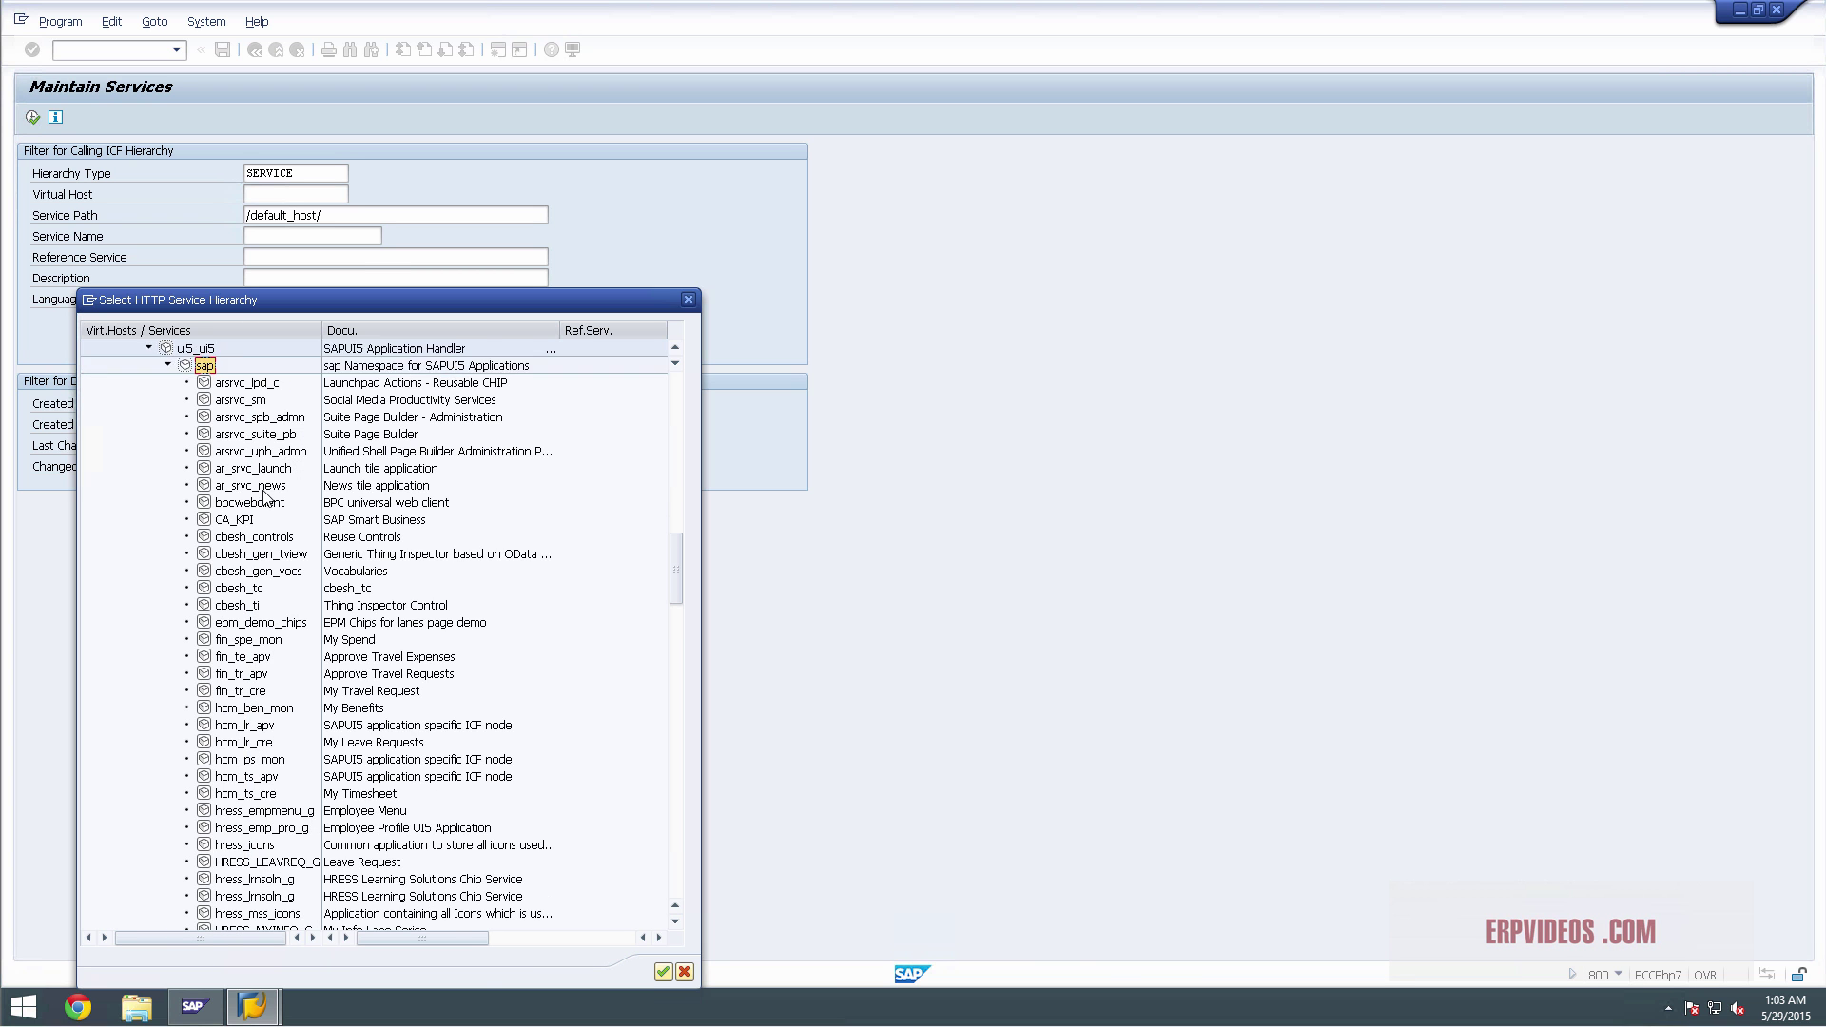
pyautogui.scroll(-9, 217, 797)
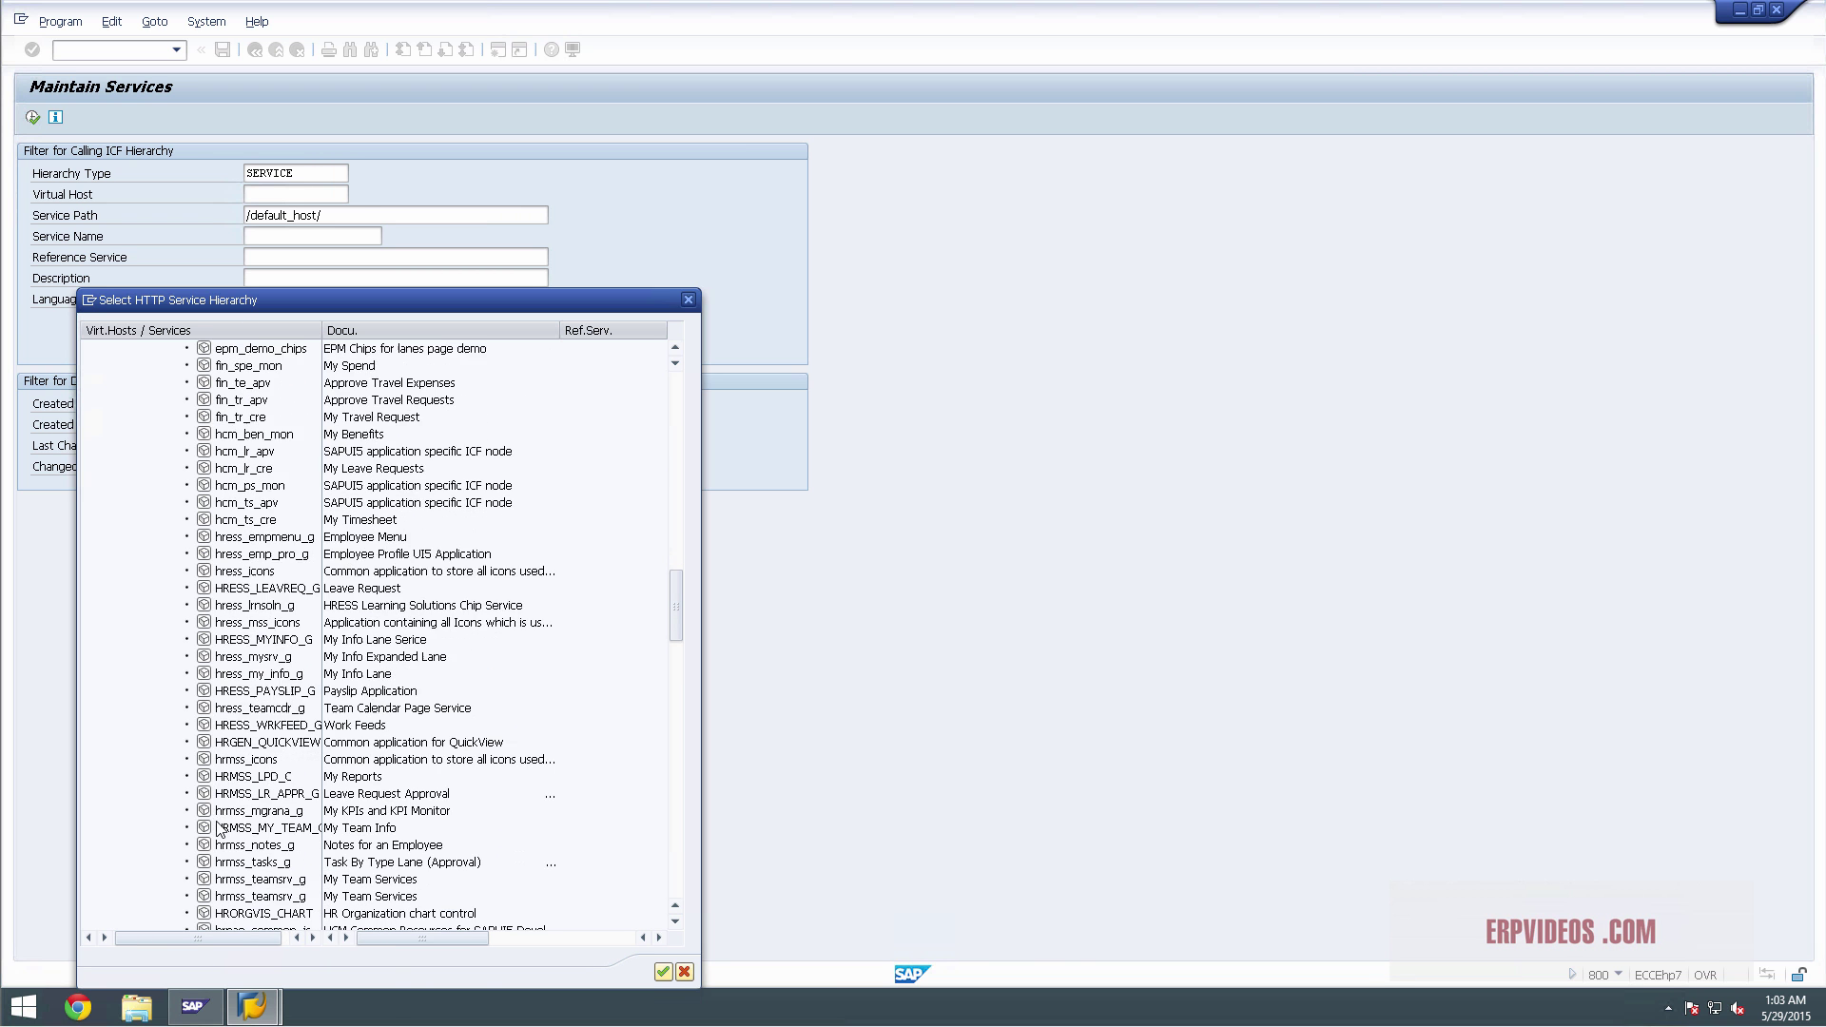
pyautogui.scroll(-5, 218, 797)
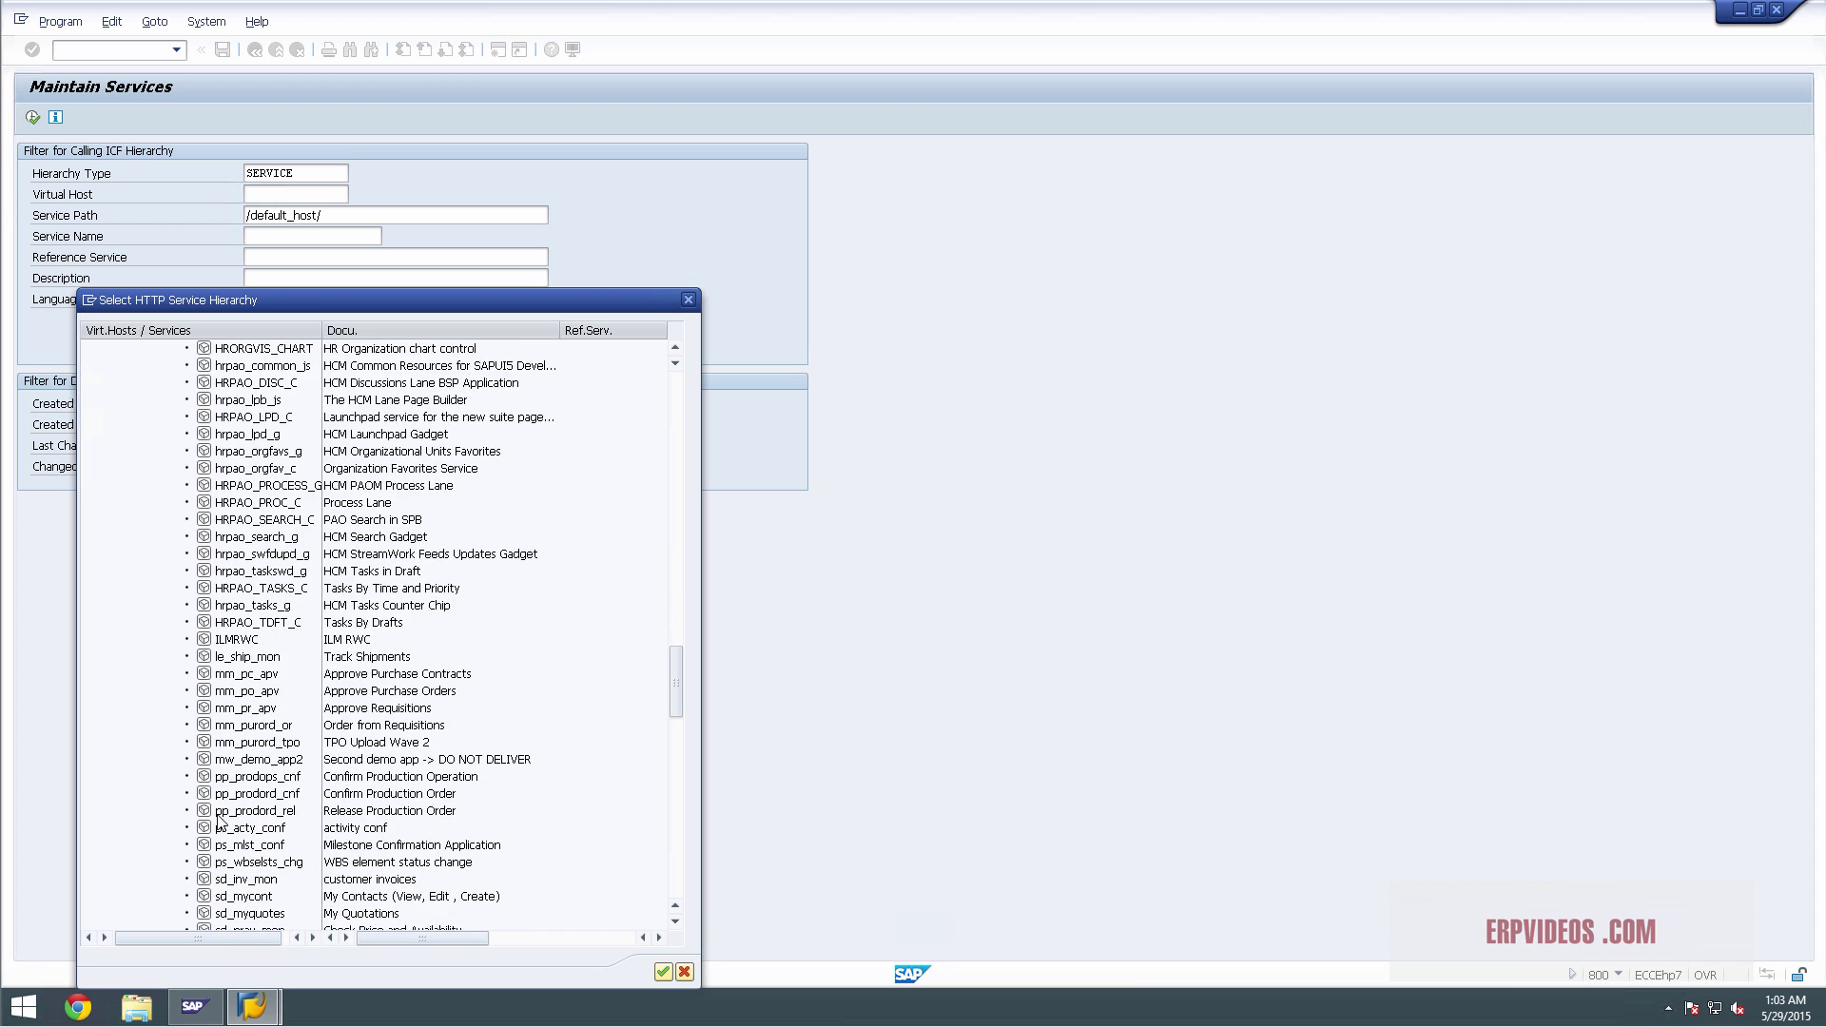
pyautogui.scroll(-6, 235, 813)
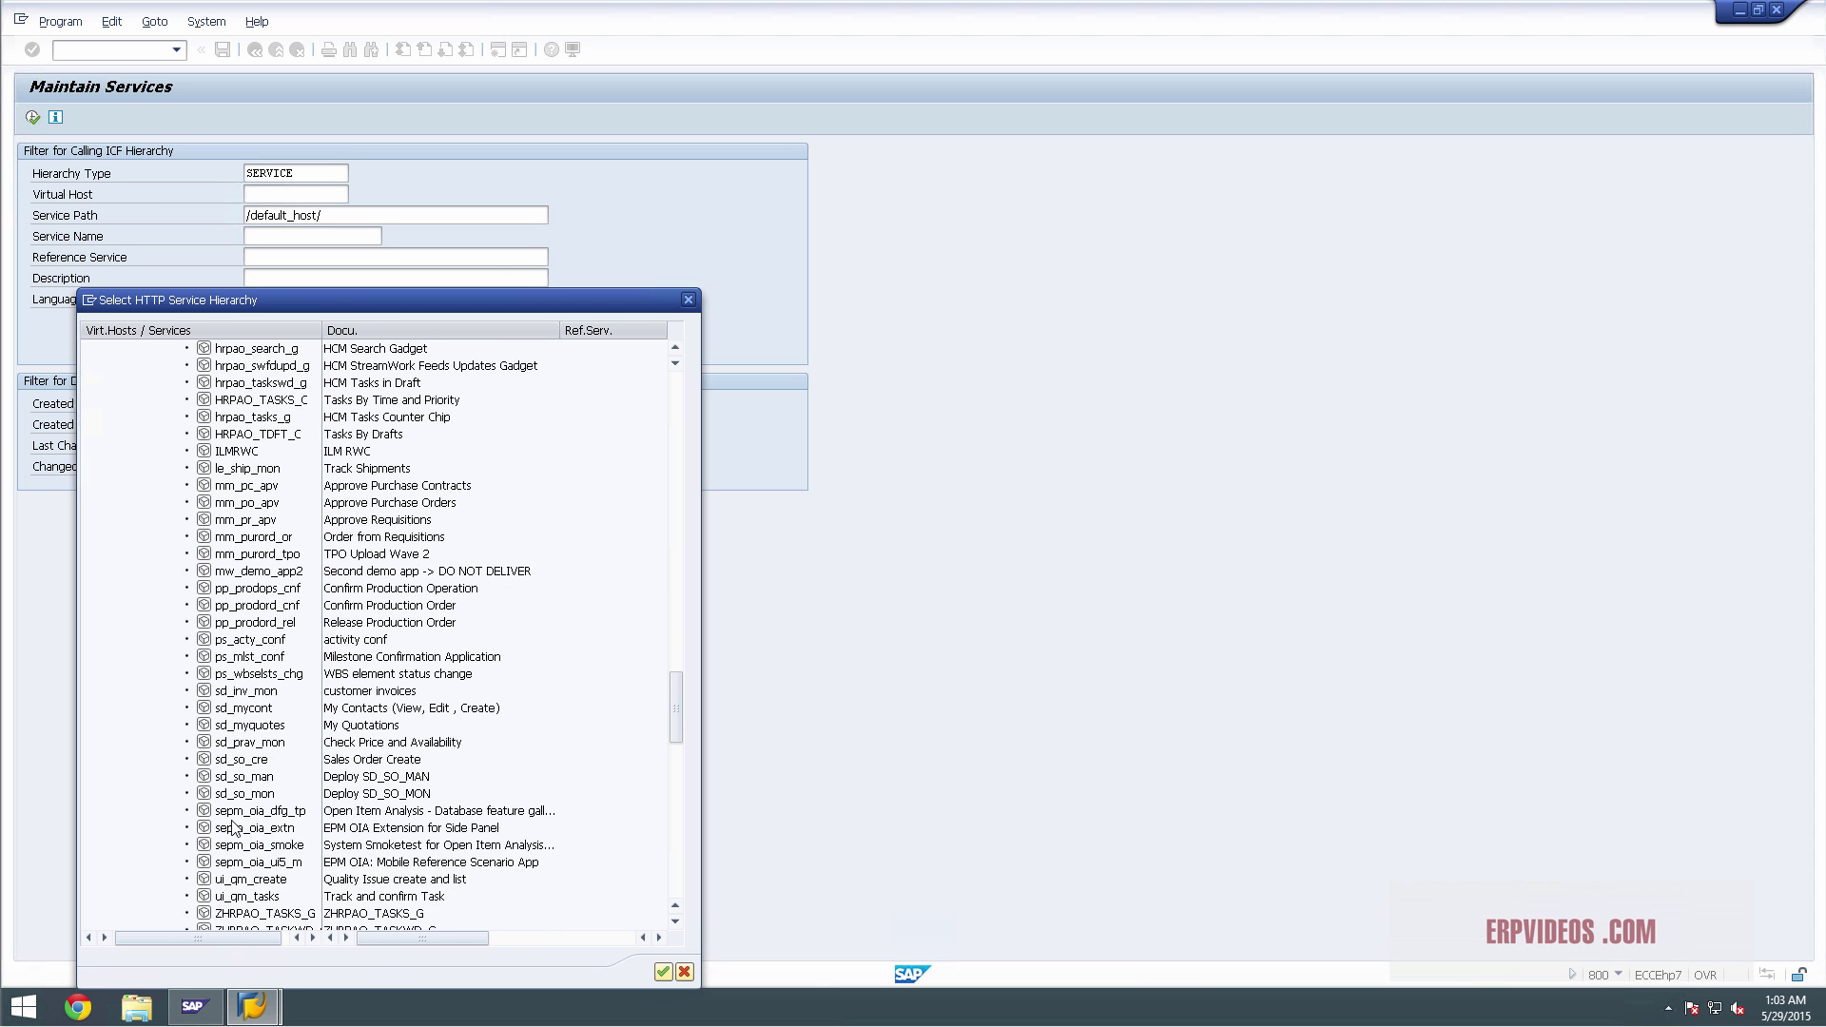
pyautogui.scroll(2, 230, 642)
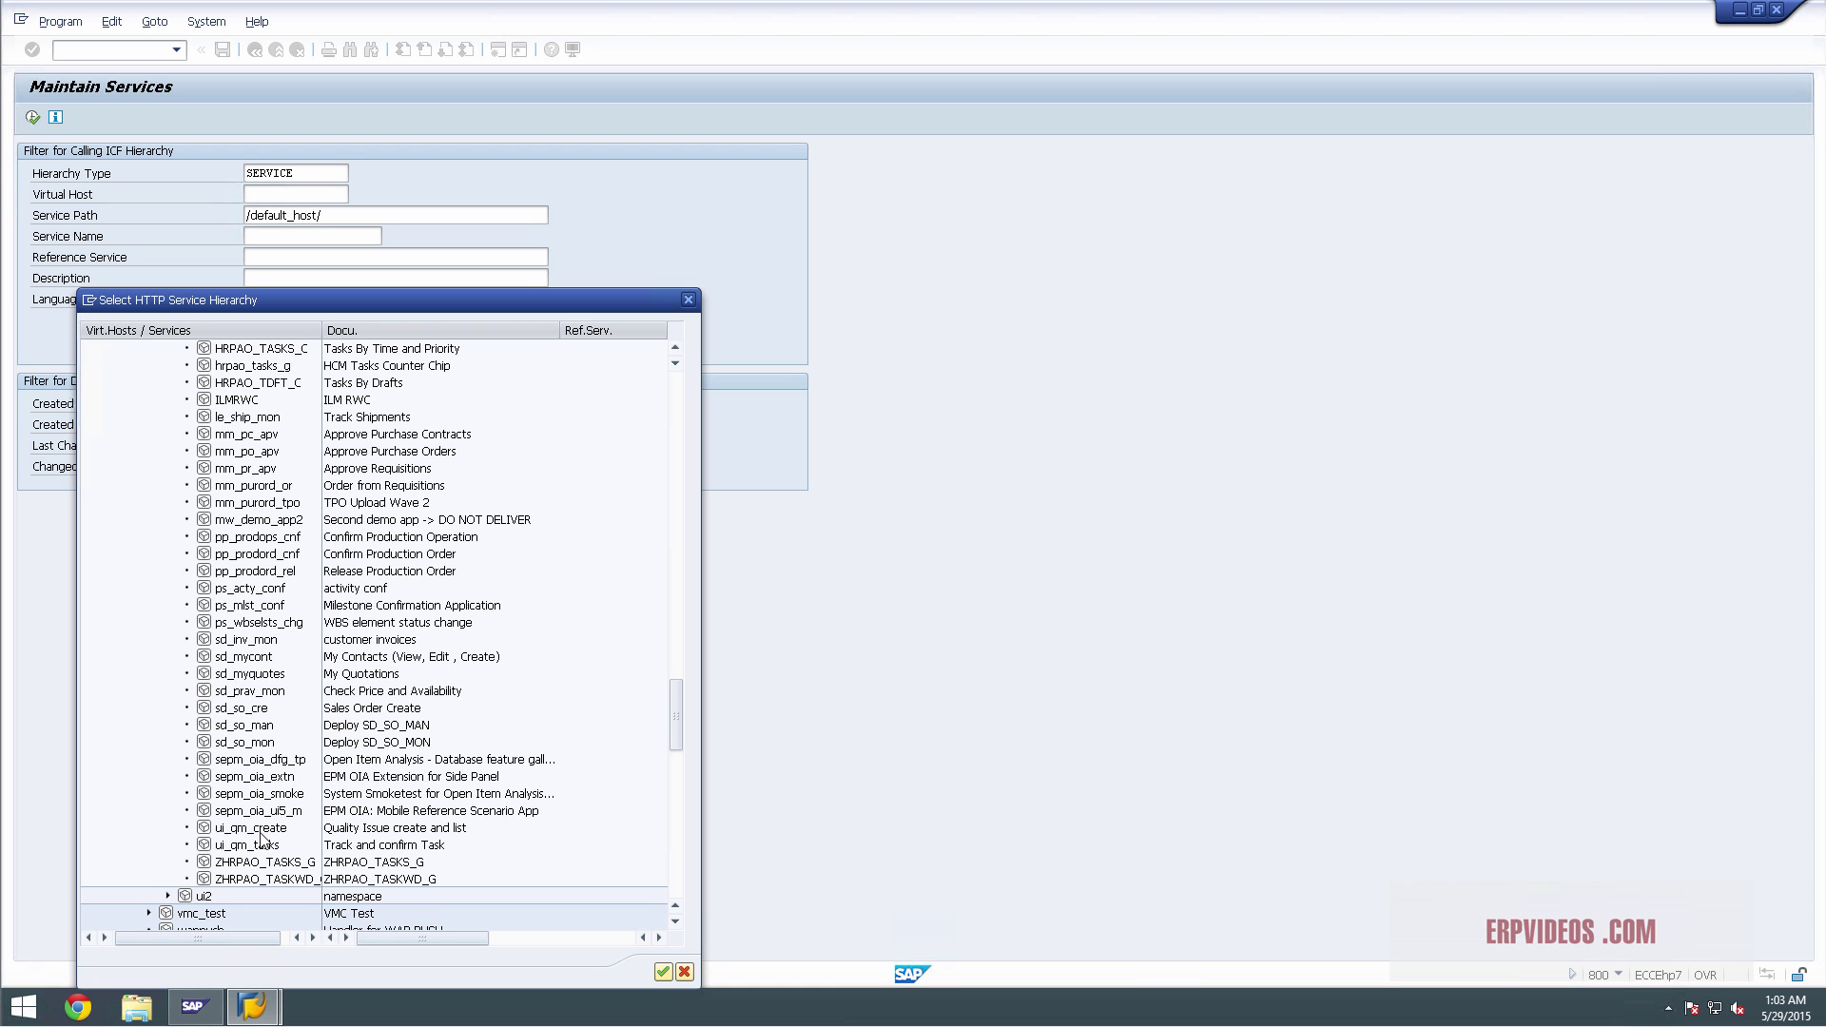
pyautogui.scroll(2, 316, 799)
pyautogui.scroll(12, 316, 798)
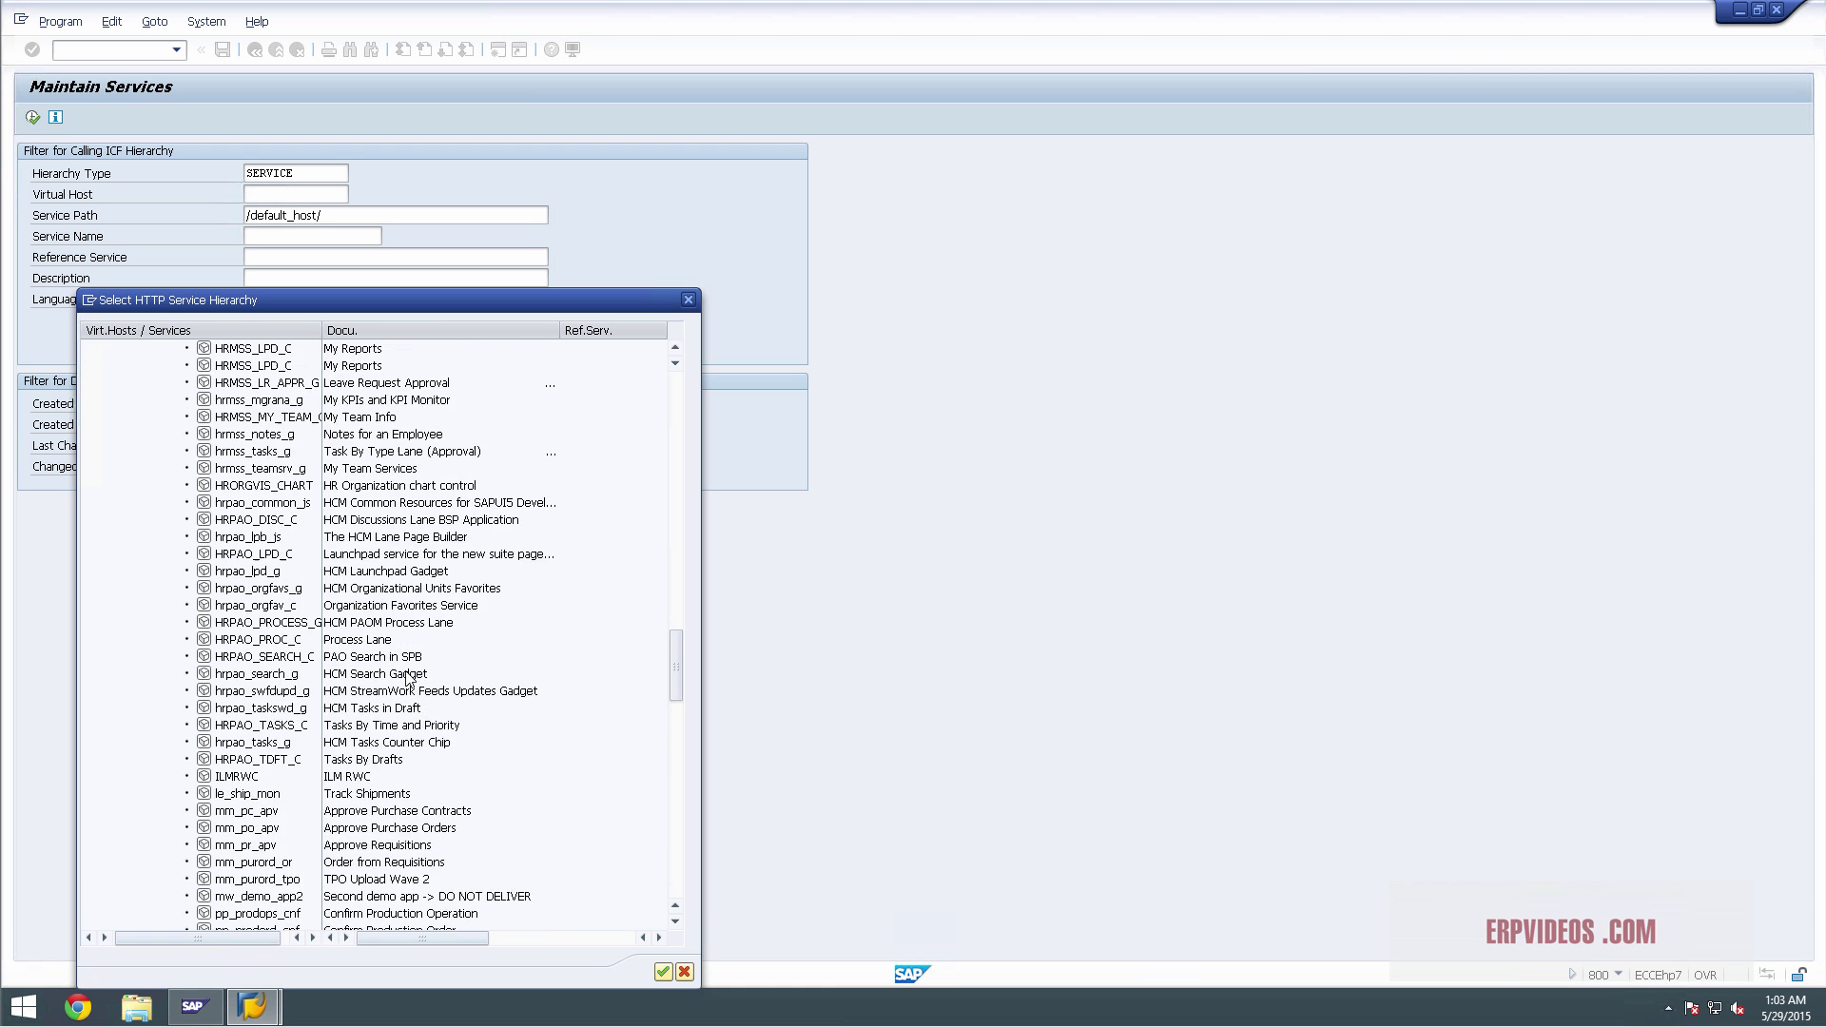
pyautogui.scroll(5, 230, 613)
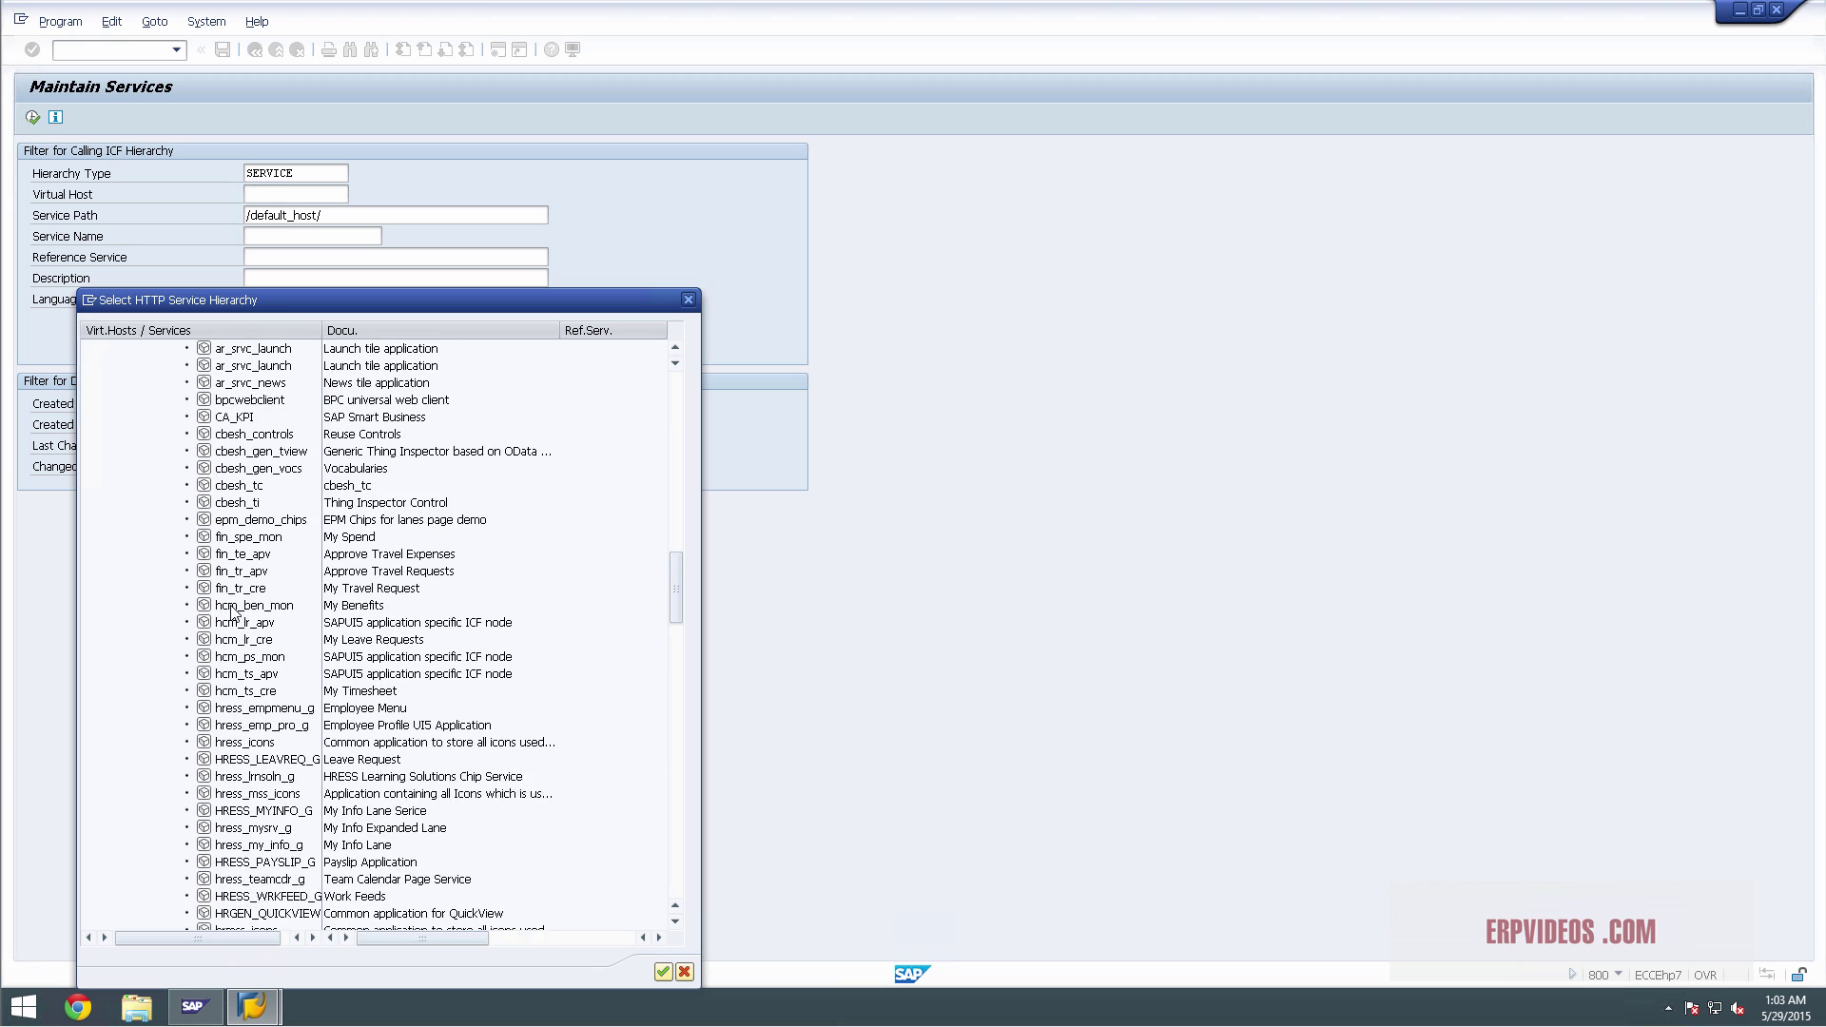
pyautogui.scroll(2, 263, 605)
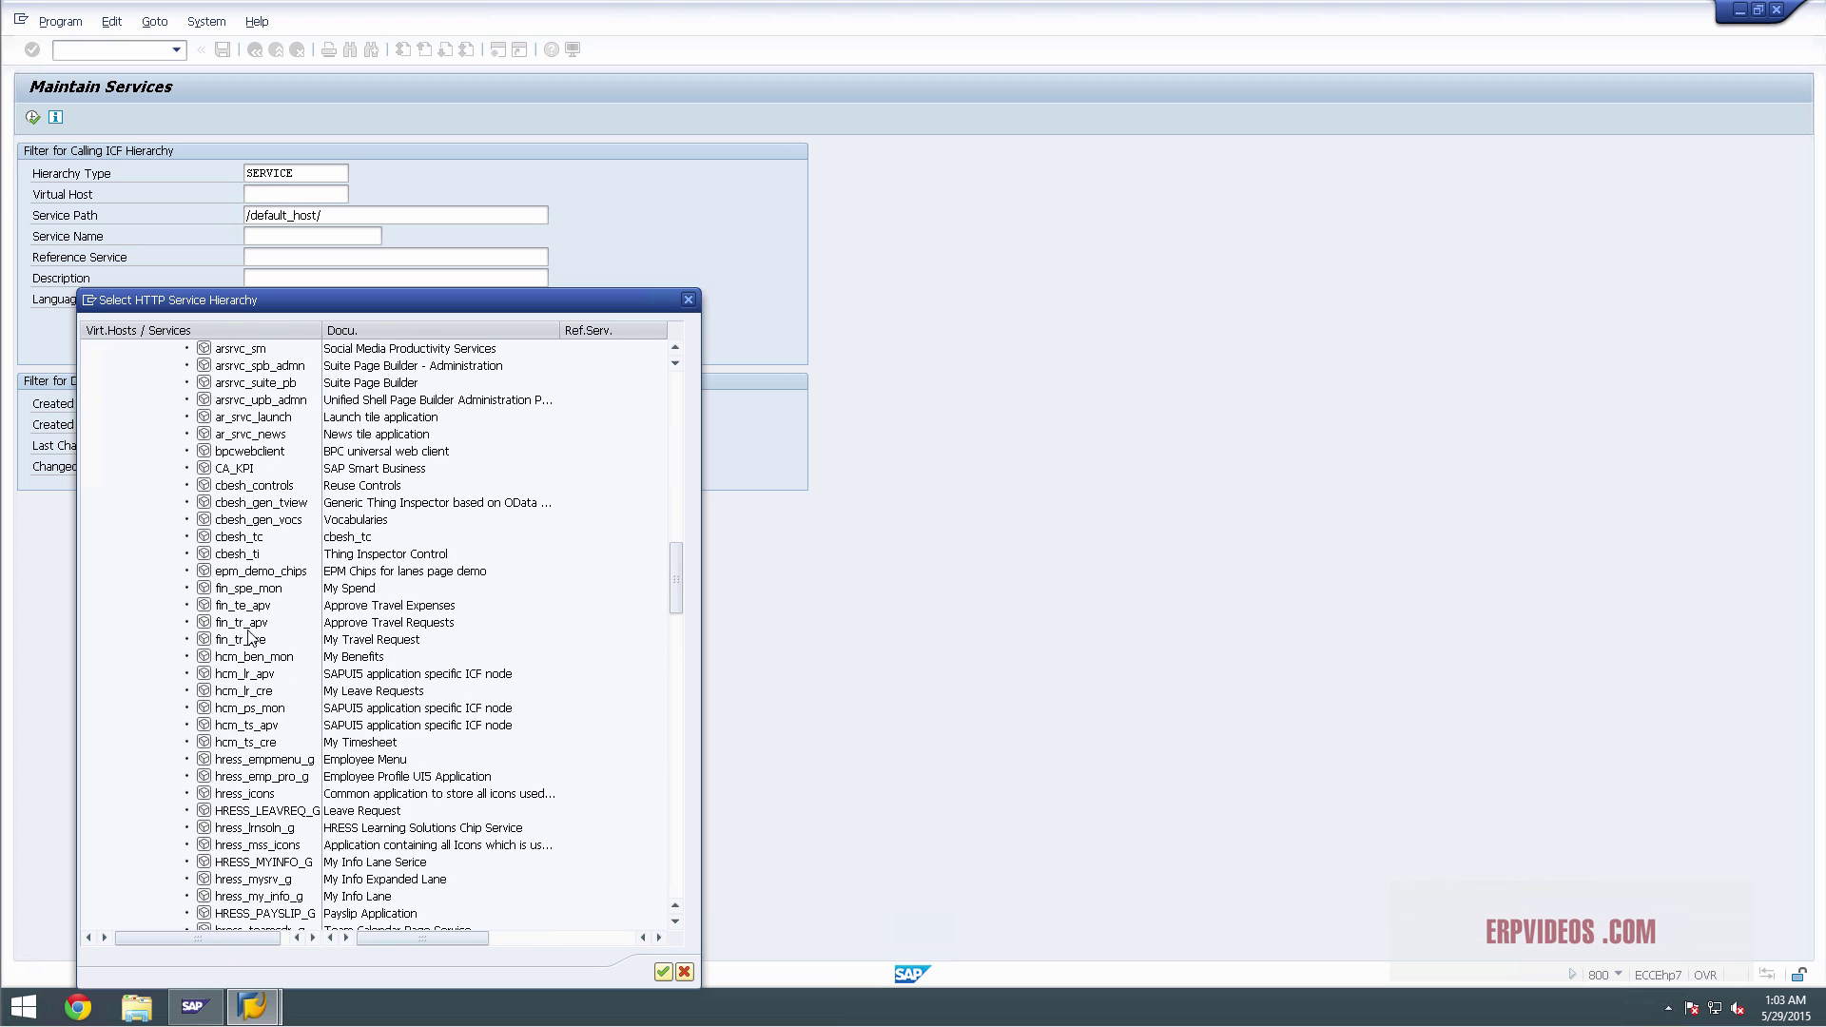
pyautogui.scroll(2, 264, 609)
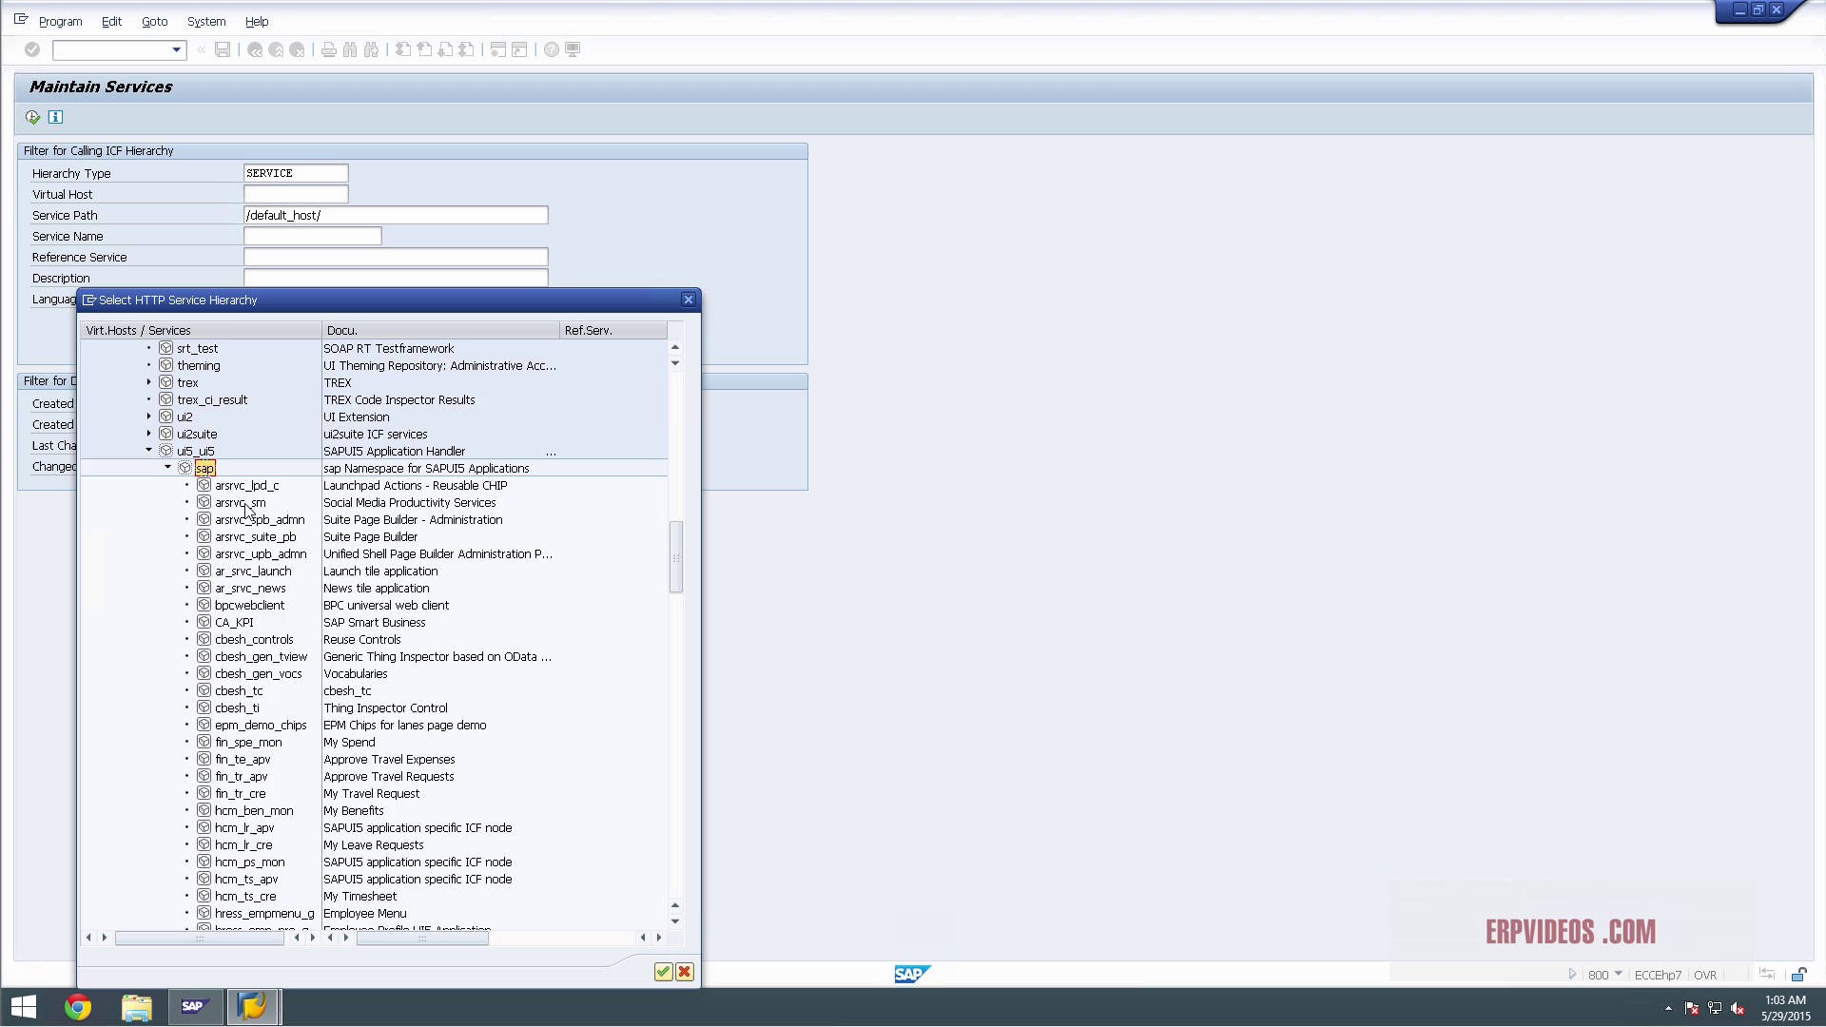
pyautogui.click(687, 300)
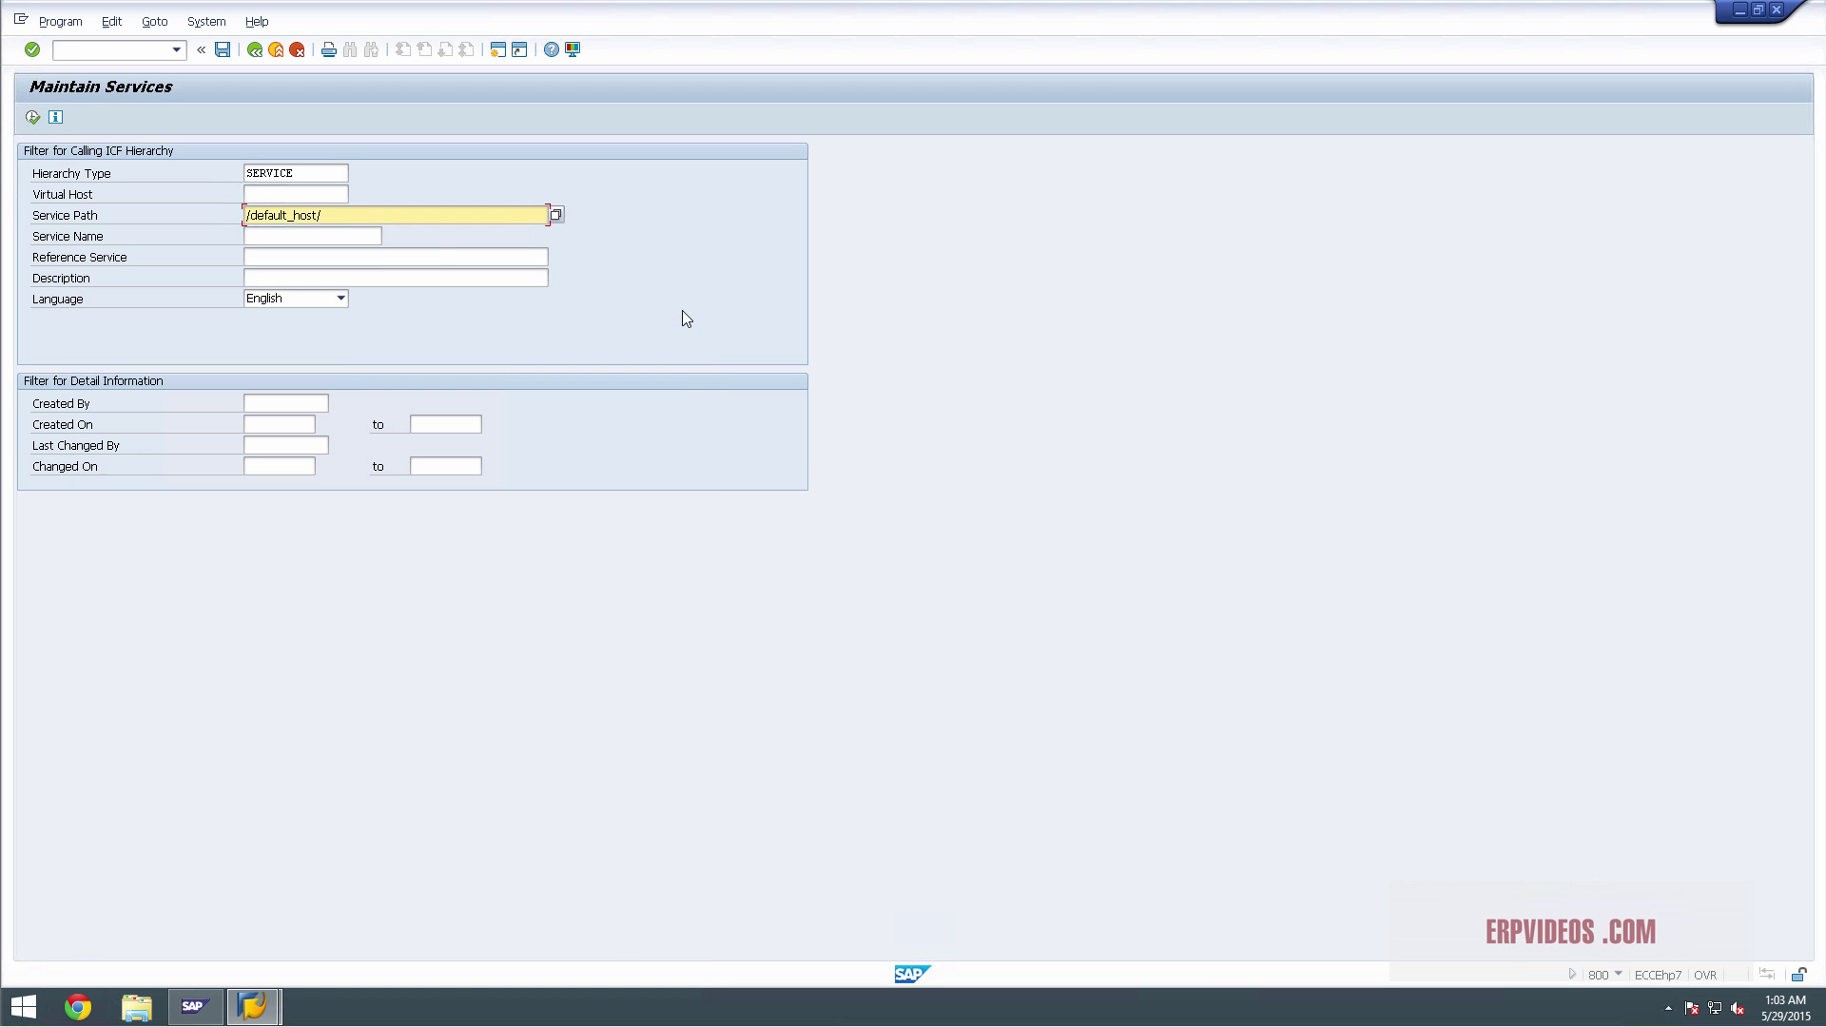
# Leave Maintain Services with English kept, and minimize the SAP Easy Access and SAP Logon windows
pyautogui.click(341, 299)
pyautogui.press('Escape')
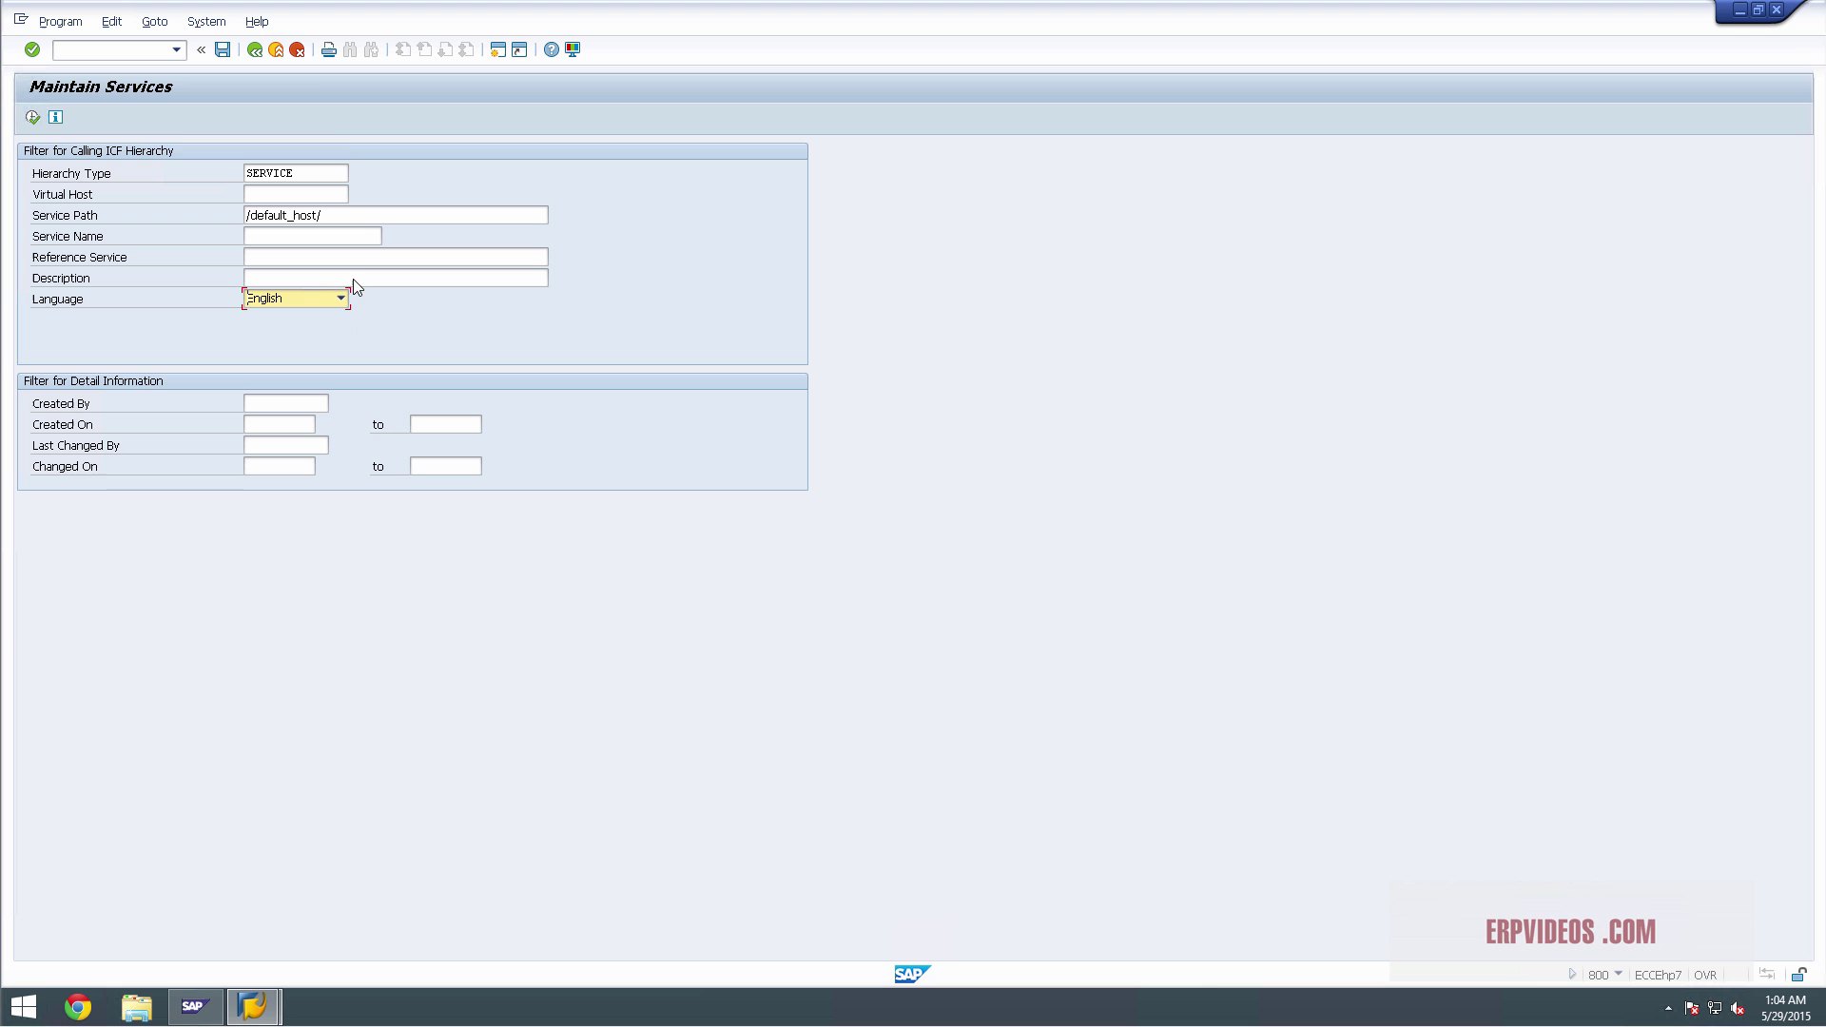
pyautogui.click(297, 50)
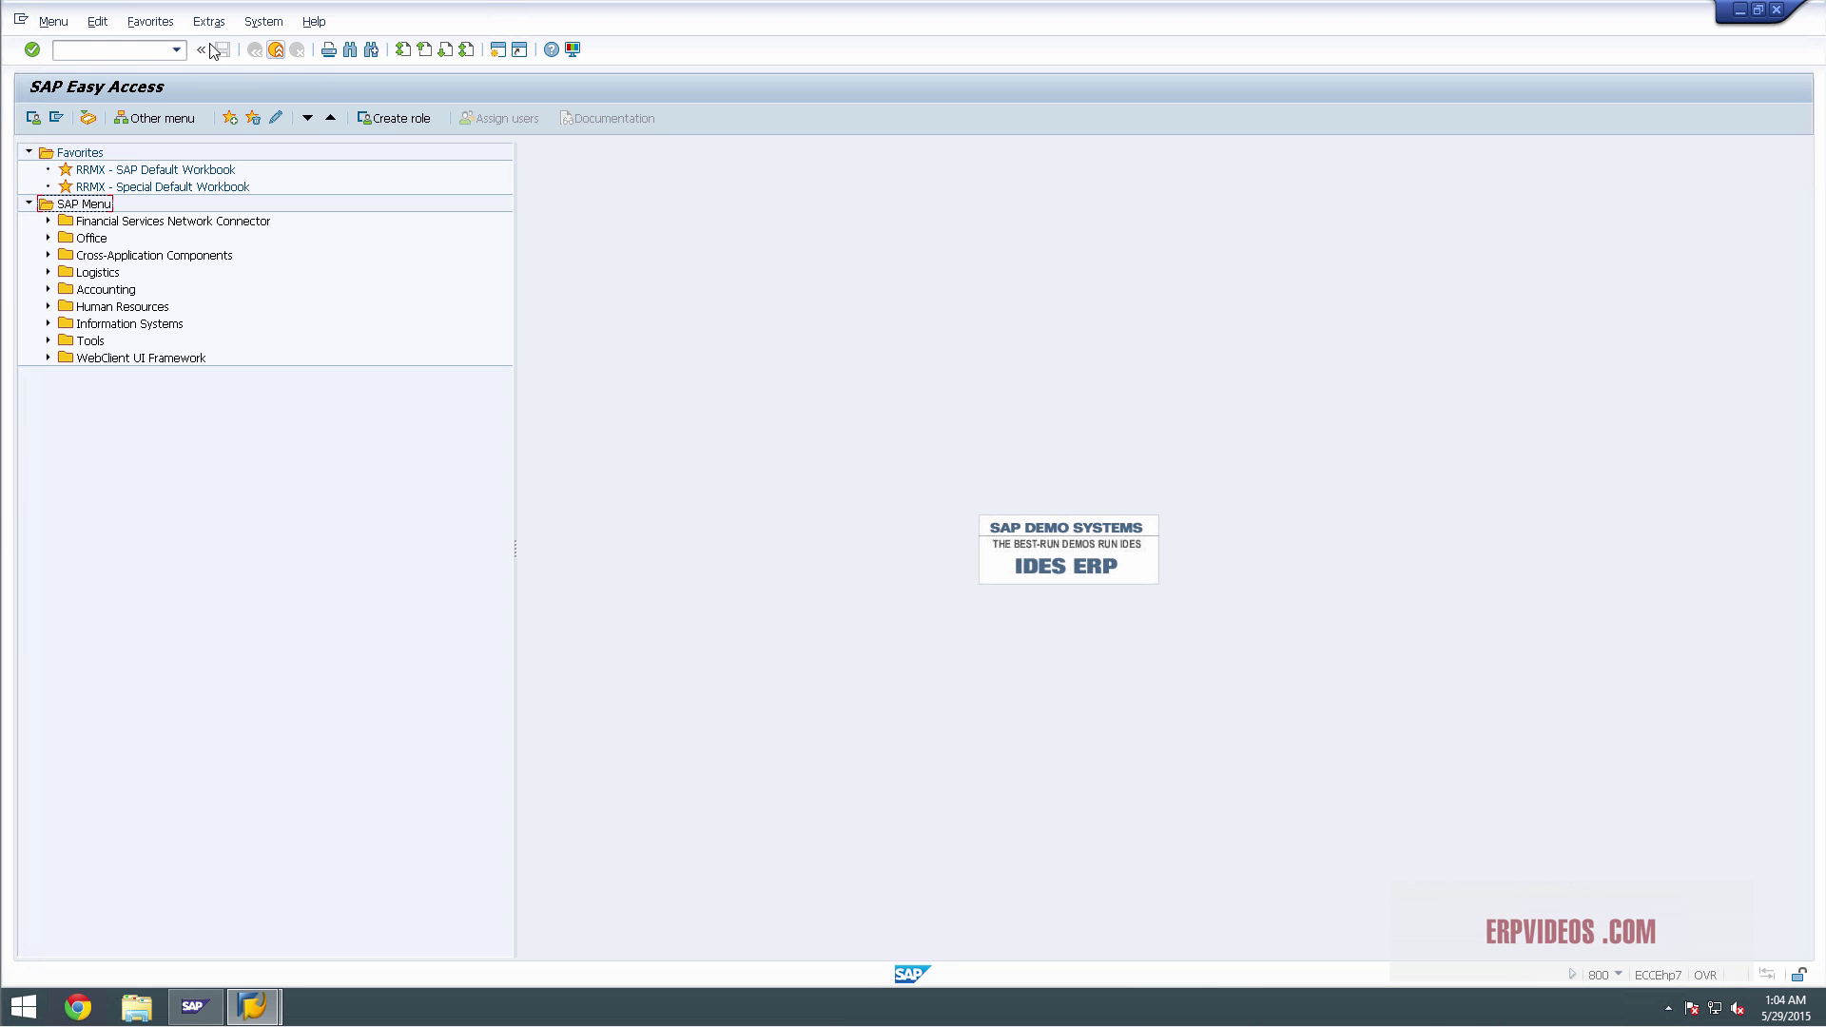
pyautogui.click(1741, 9)
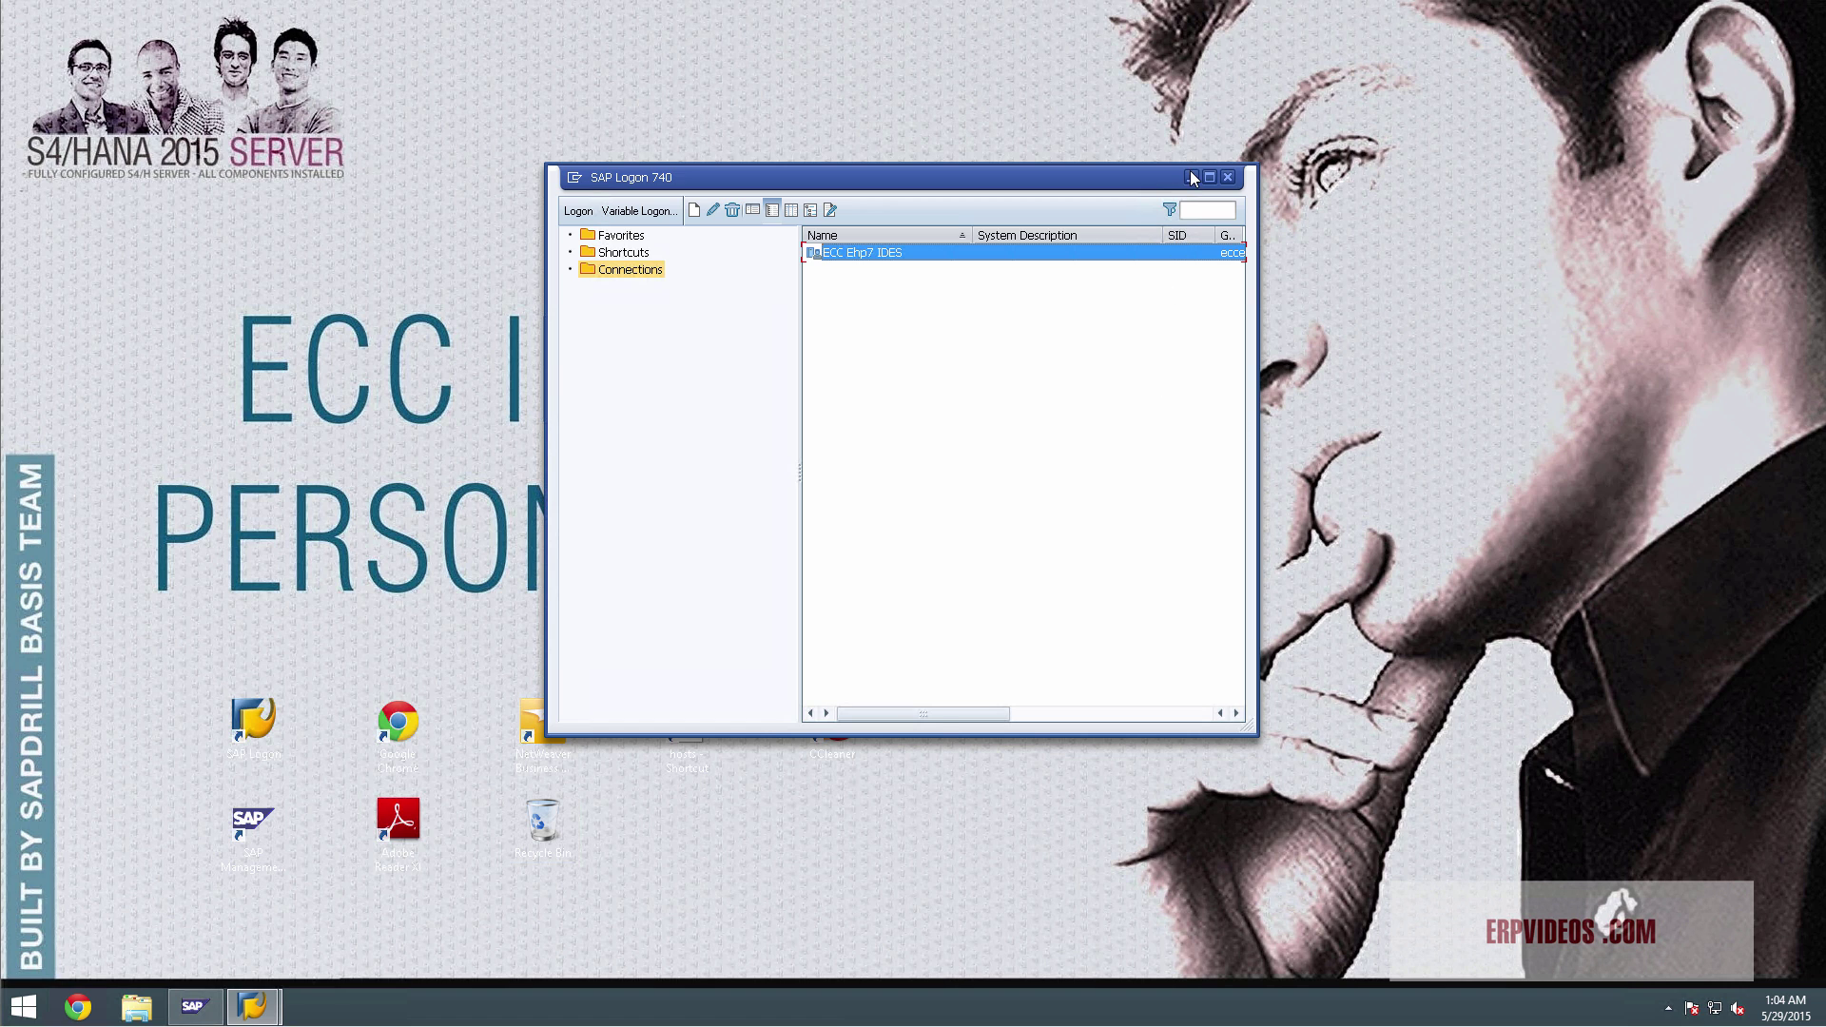
pyautogui.click(1190, 177)
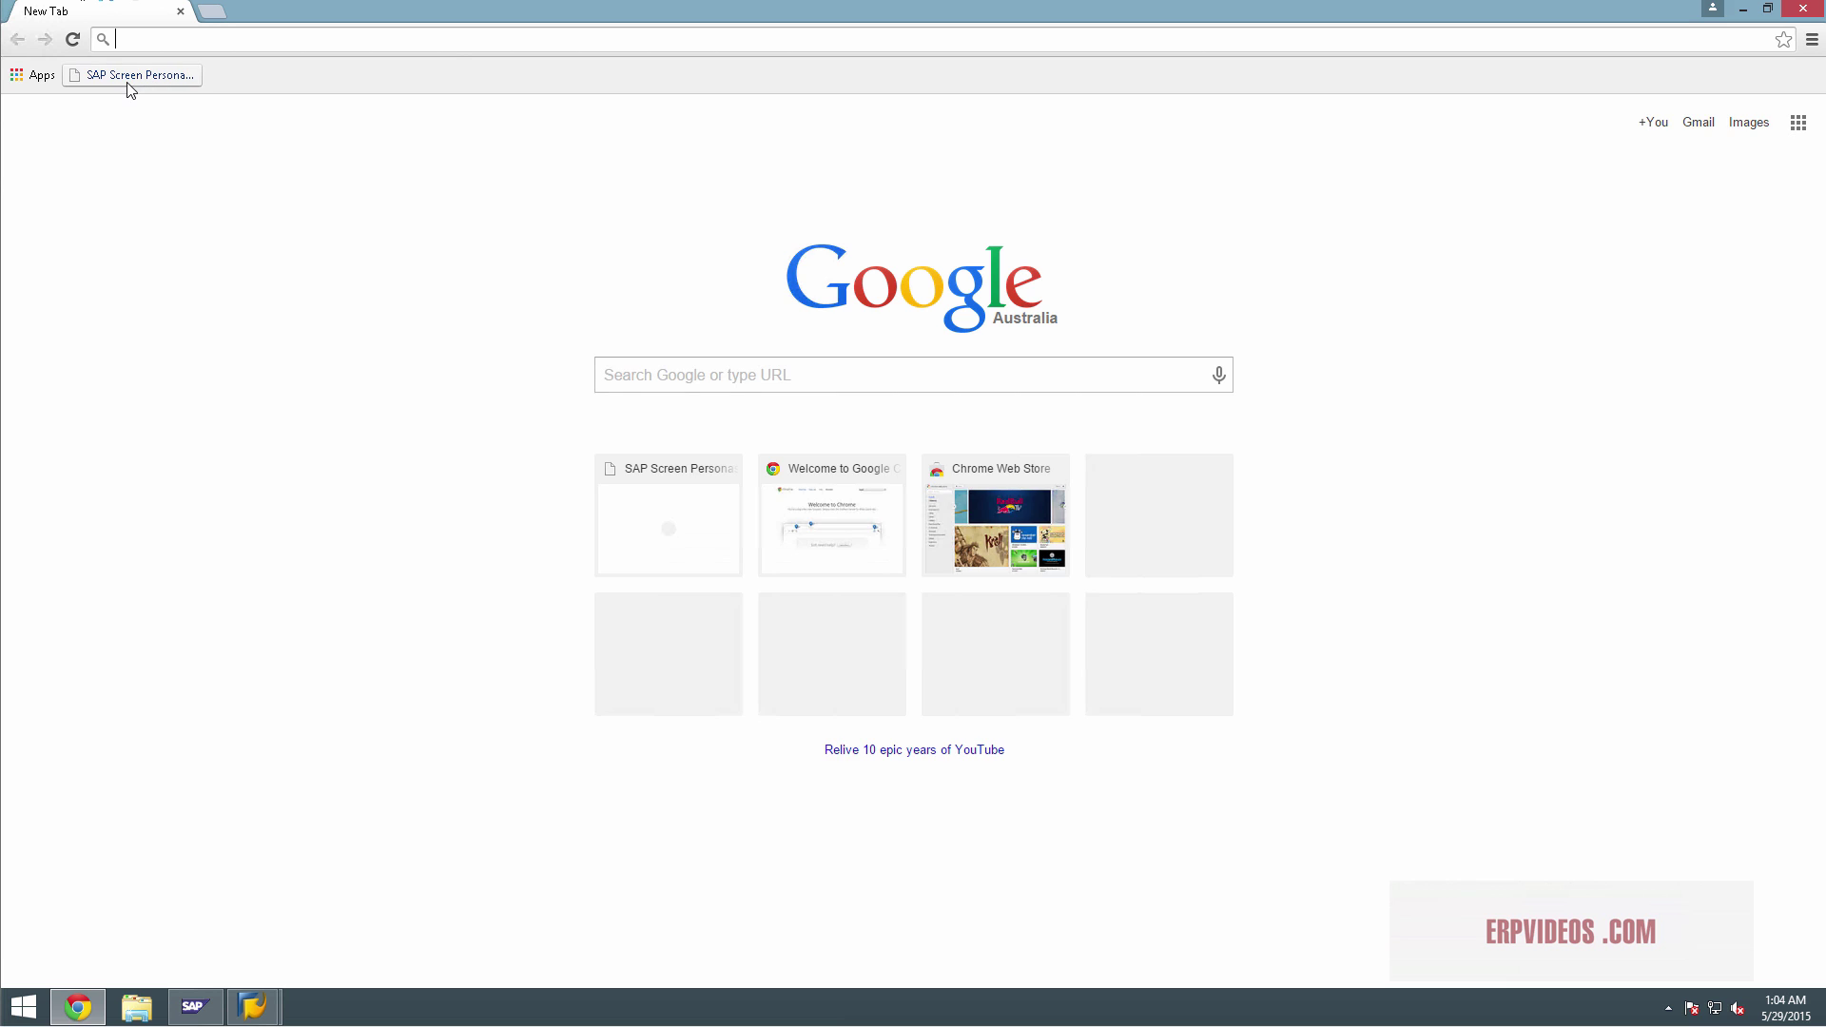
# Try logging on to Screen Personas in Chrome with client 800, then back out of the Silverlight prompt
pyautogui.click(131, 86)
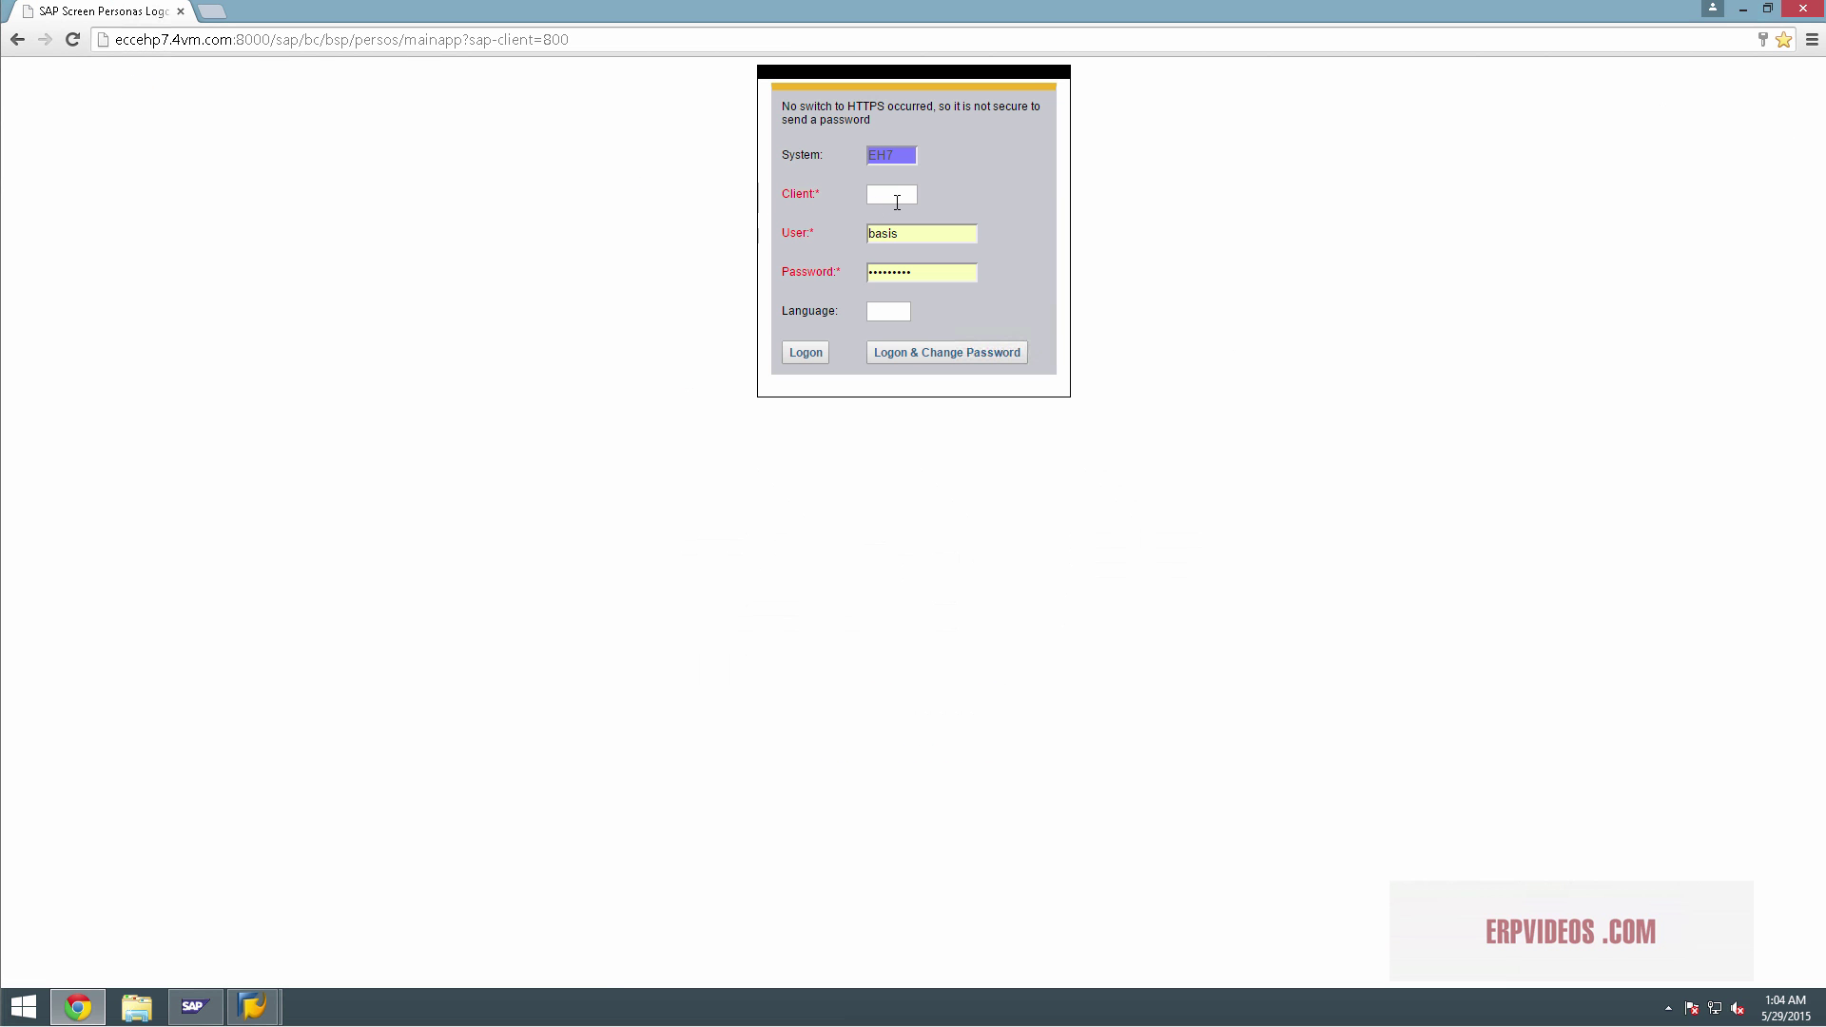
pyautogui.click(897, 202)
pyautogui.write('800')
pyautogui.click(805, 353)
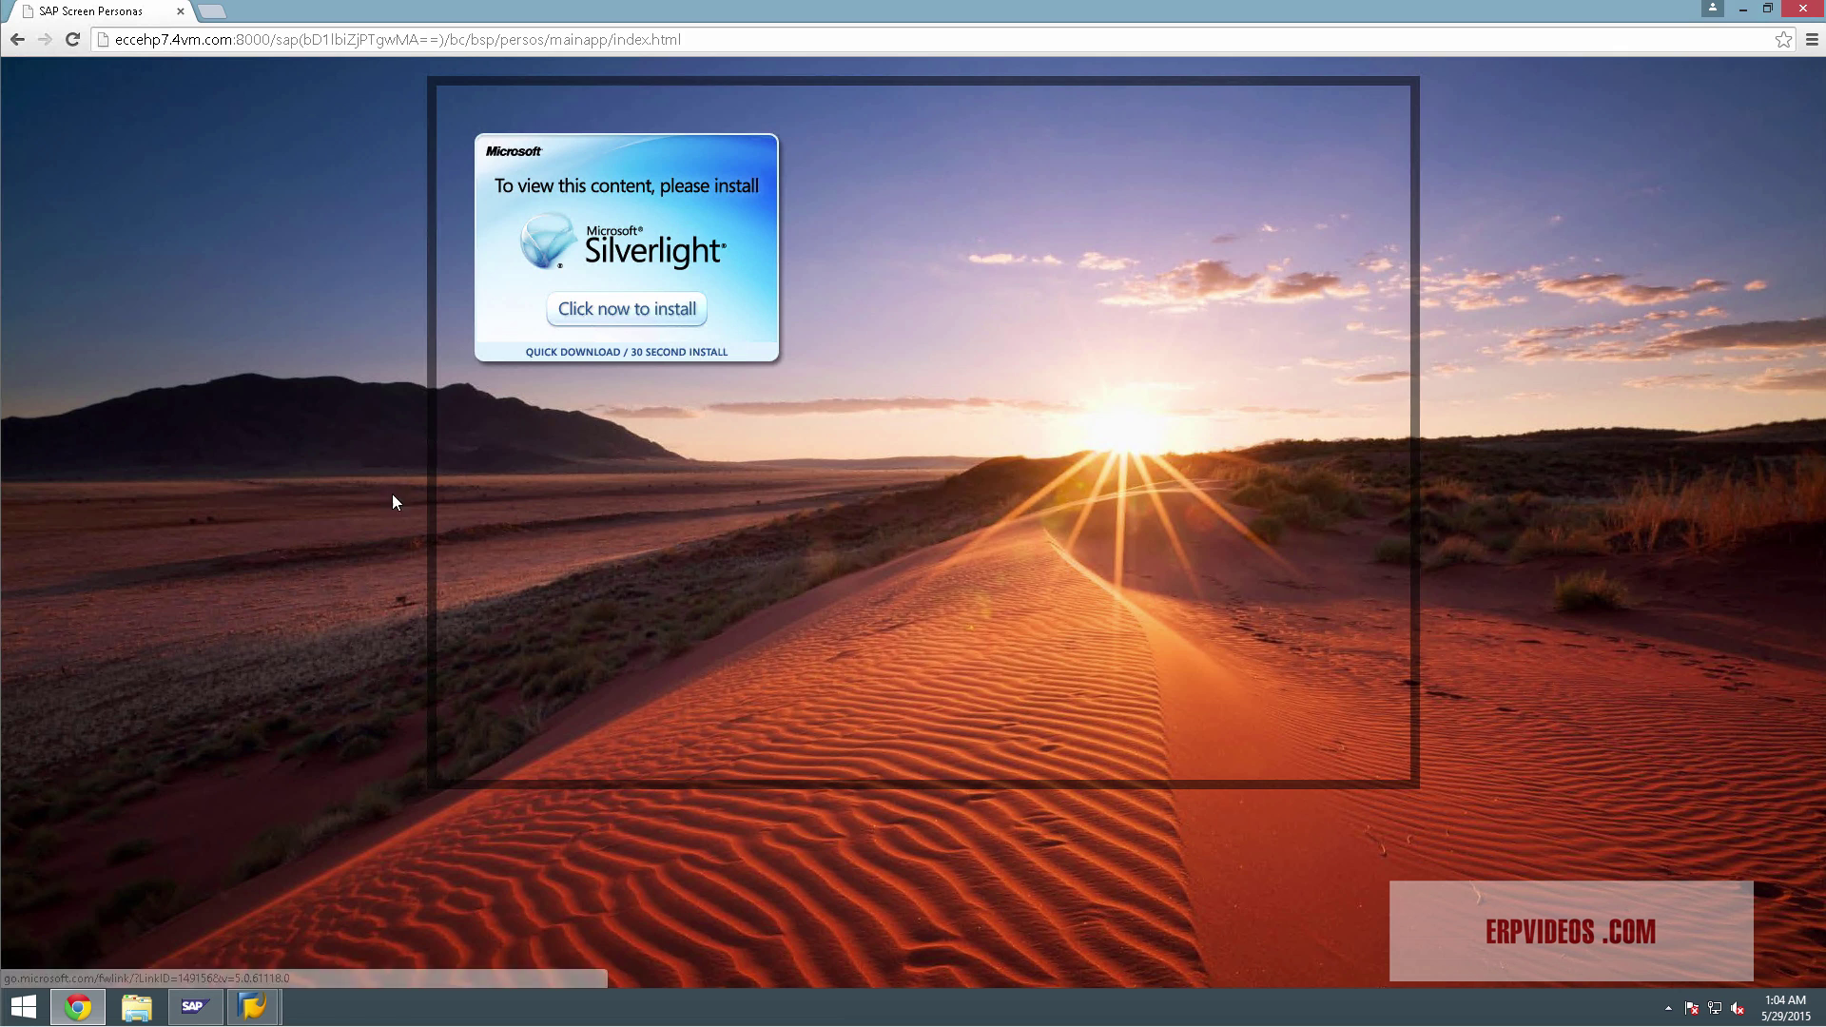
pyautogui.click(608, 316)
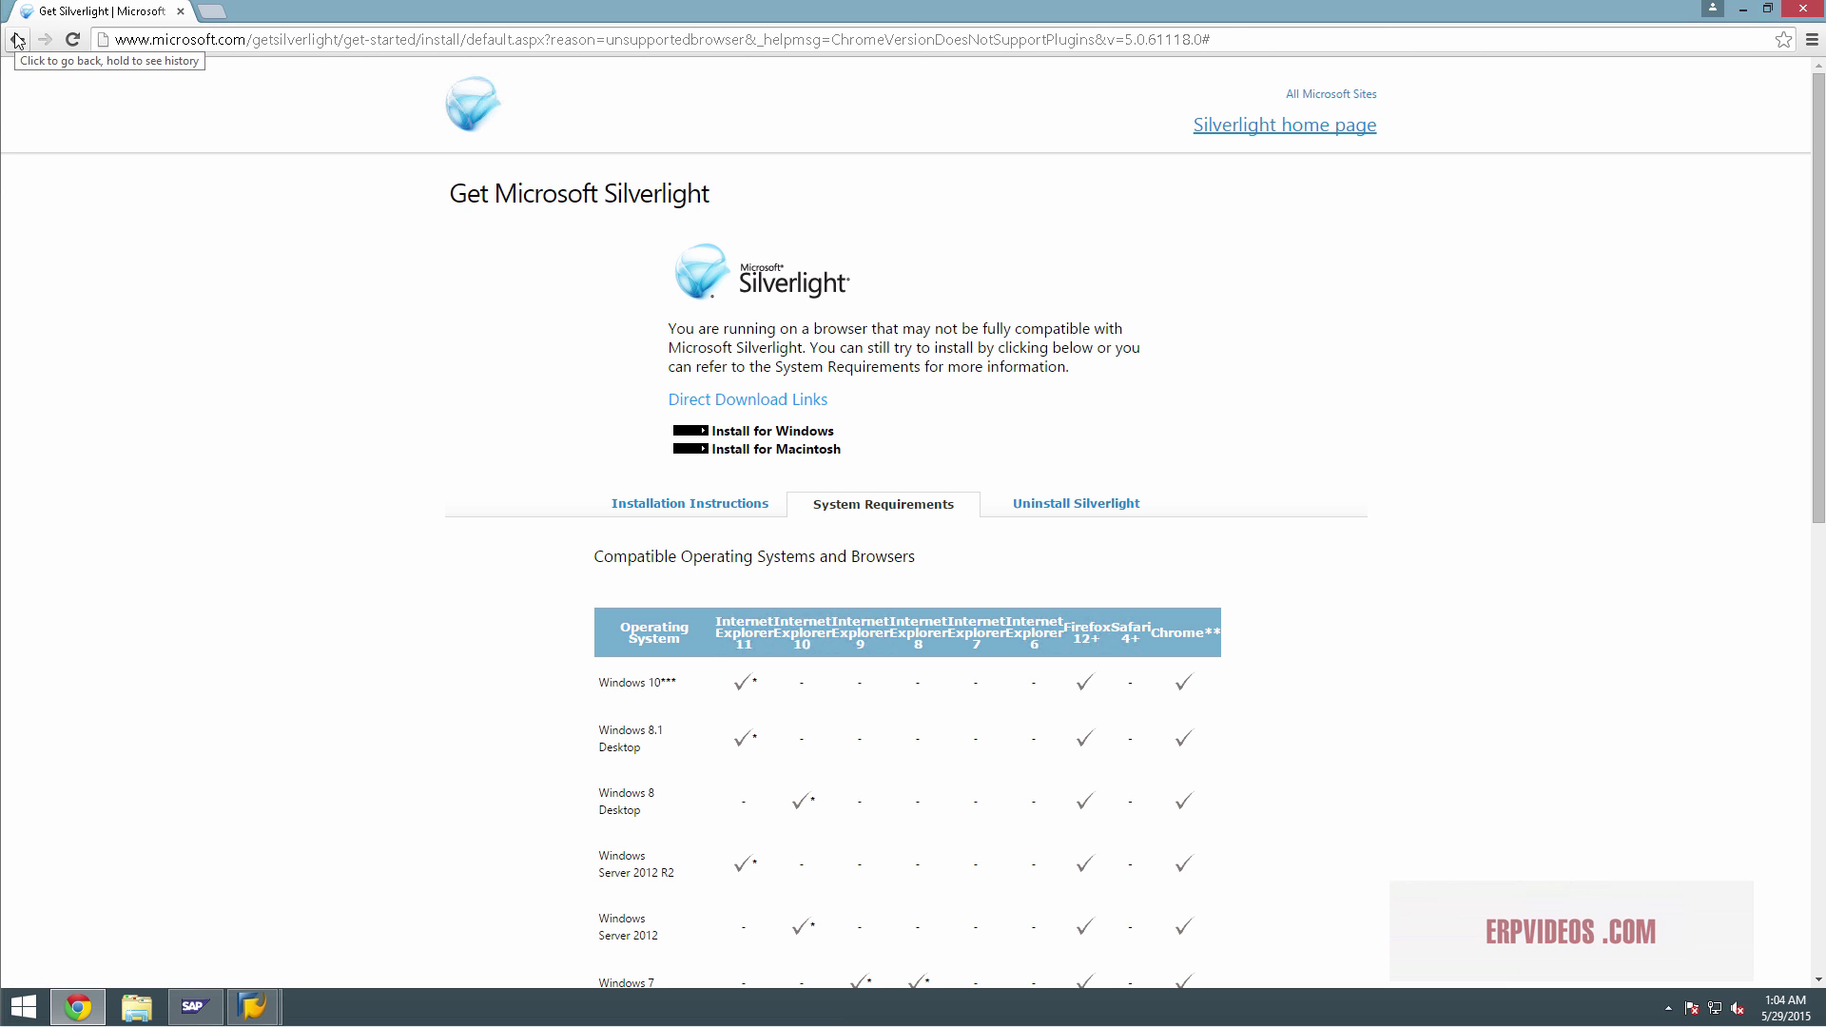
pyautogui.click(1802, 11)
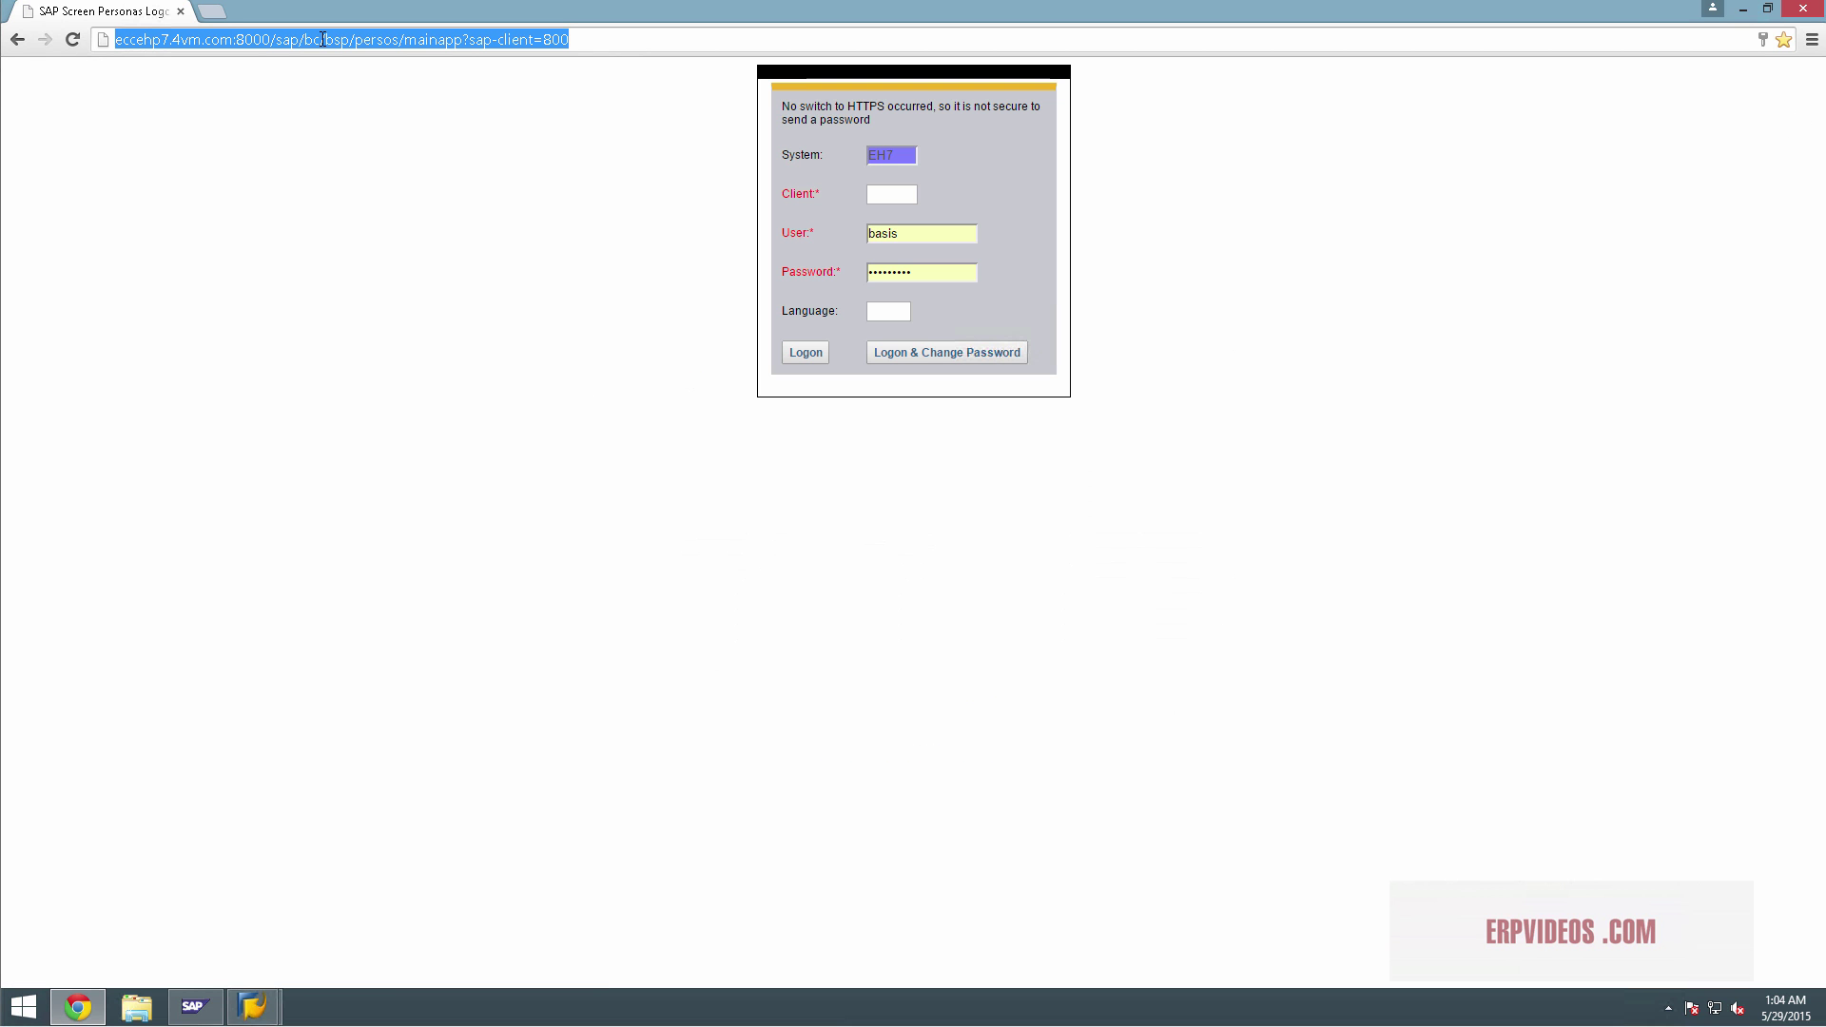
# Open Internet Explorer and log on to Screen Personas with client 800 and the user name
pyautogui.click(21, 1004)
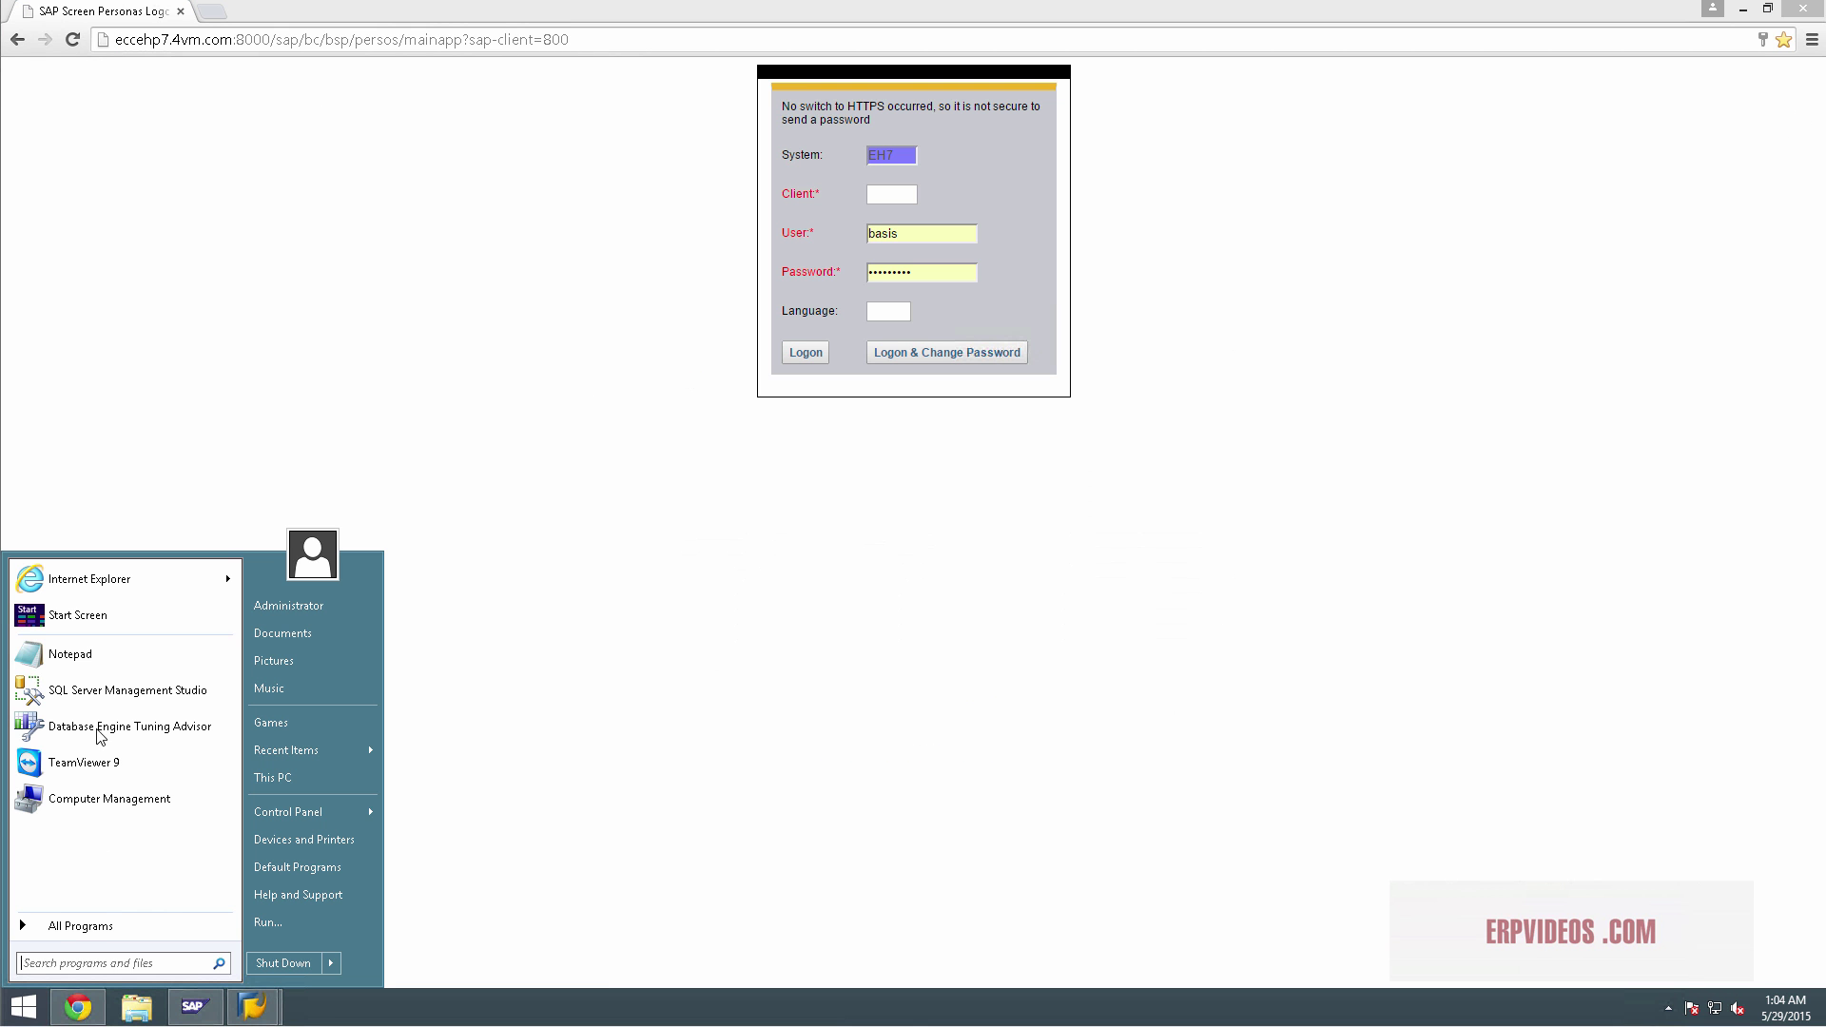
pyautogui.click(101, 592)
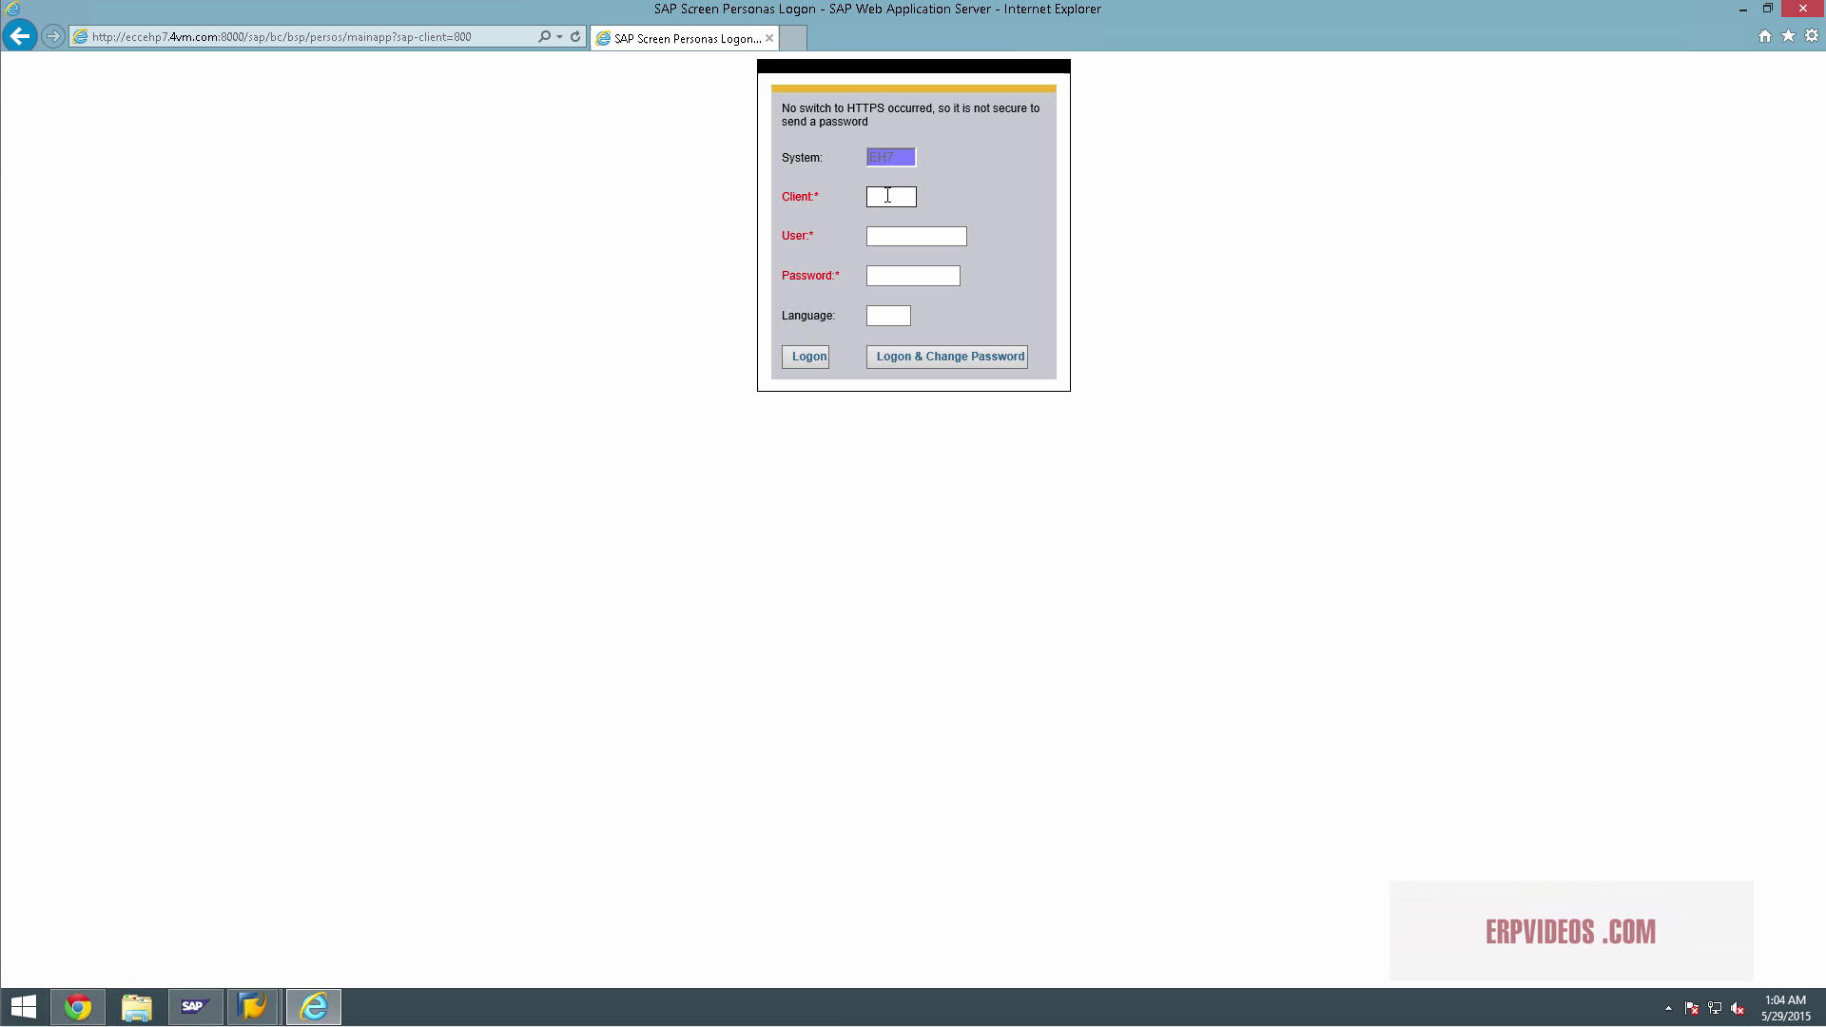
pyautogui.write('800')
pyautogui.press('Tab')
pyautogui.write('basis')
pyautogui.press('Tab')
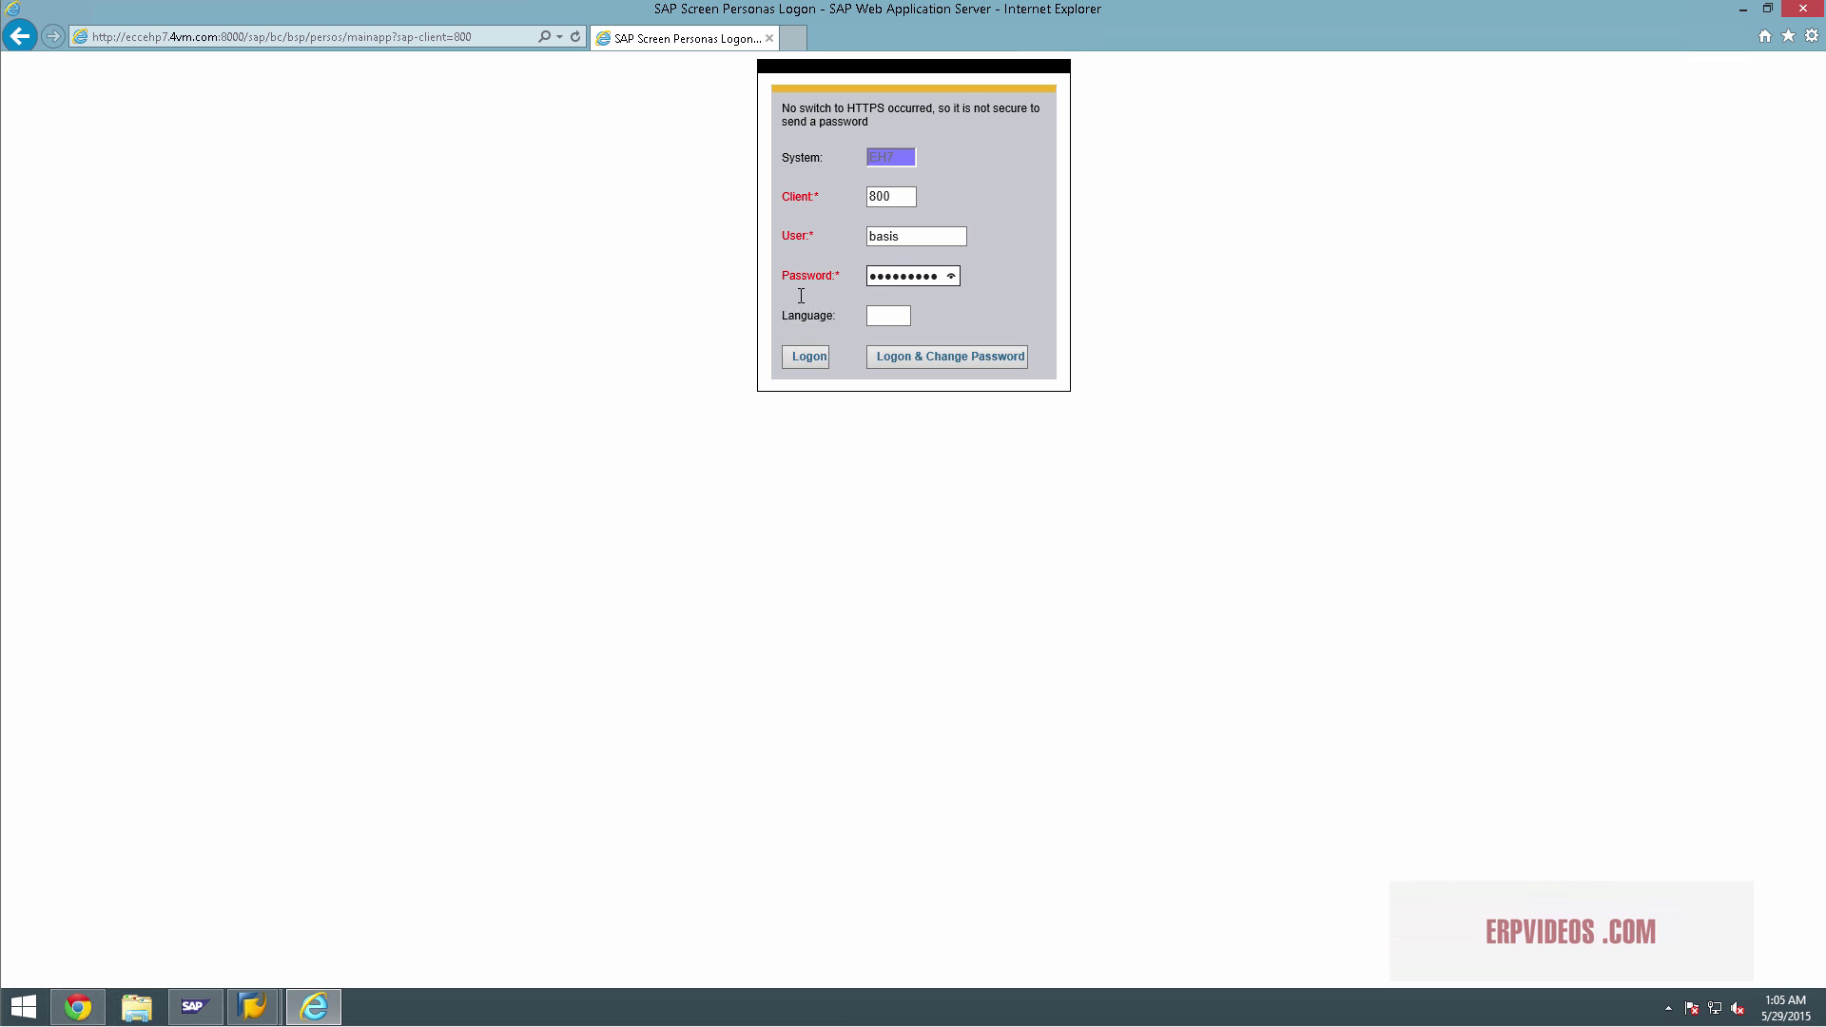
pyautogui.click(808, 361)
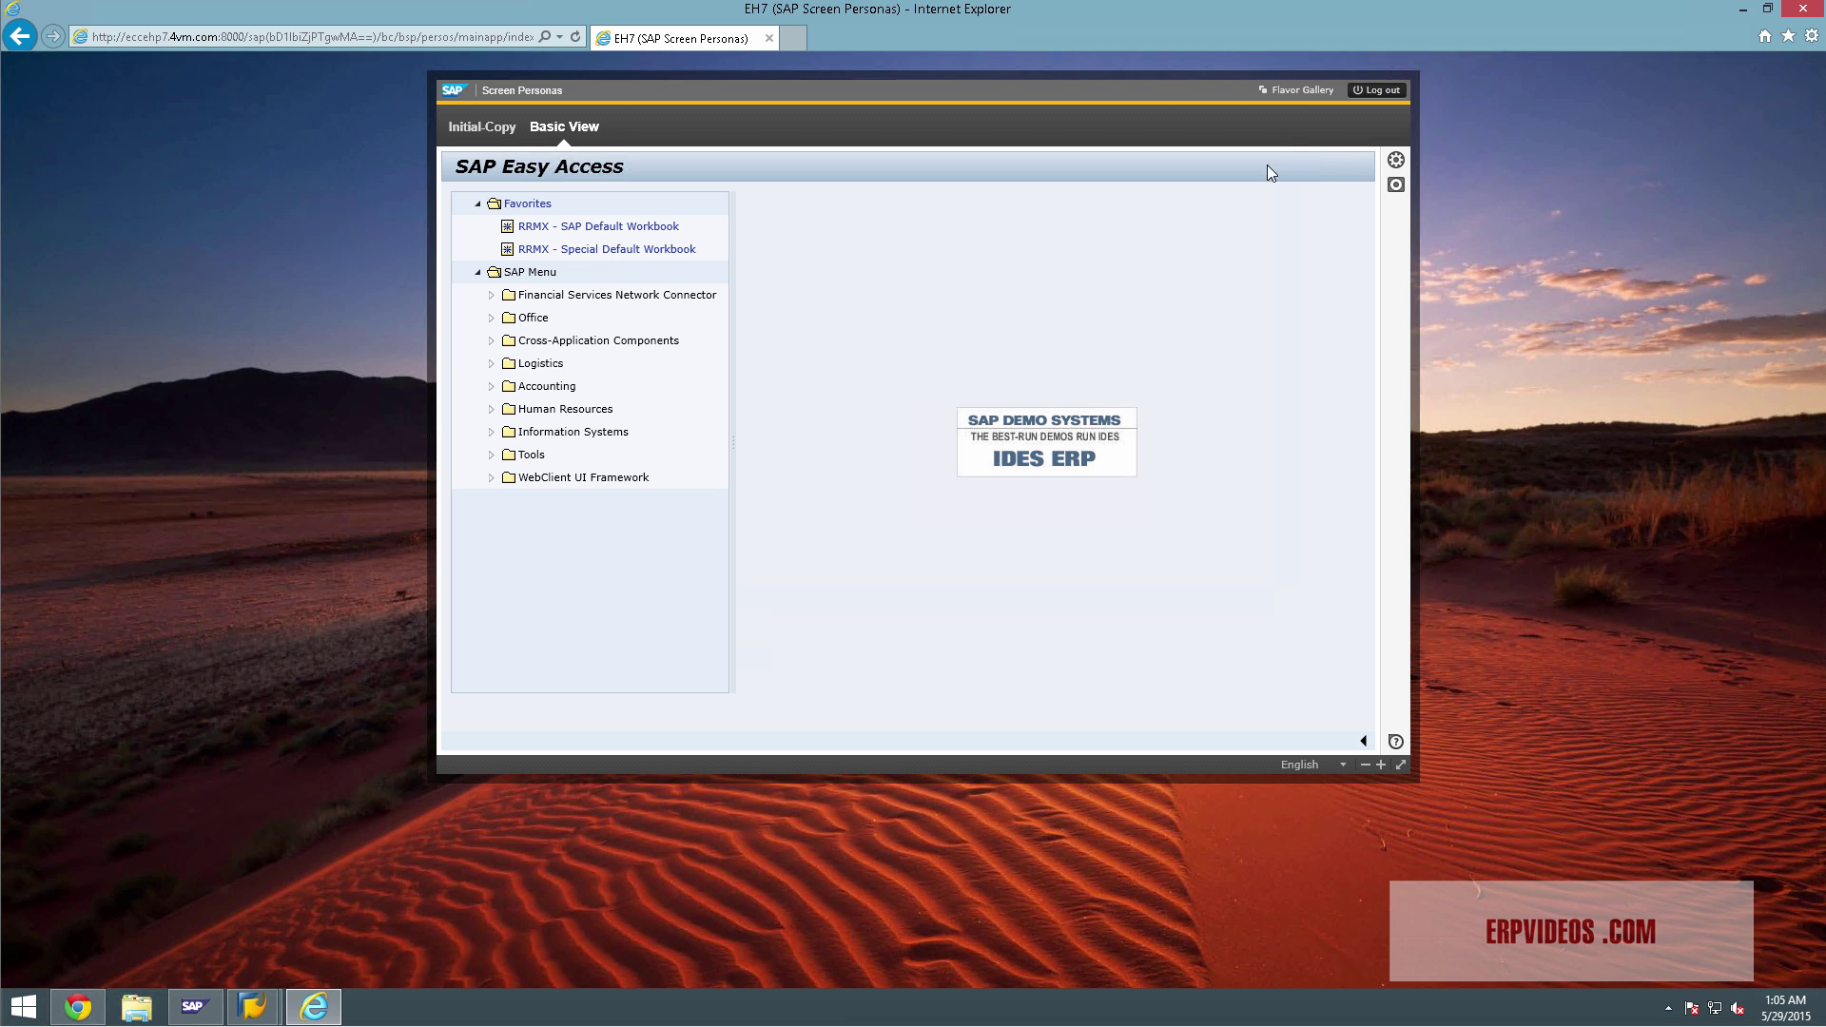
# Create a private copy of the flavor, select panels in the editor, then cancel editing
pyautogui.click(1395, 162)
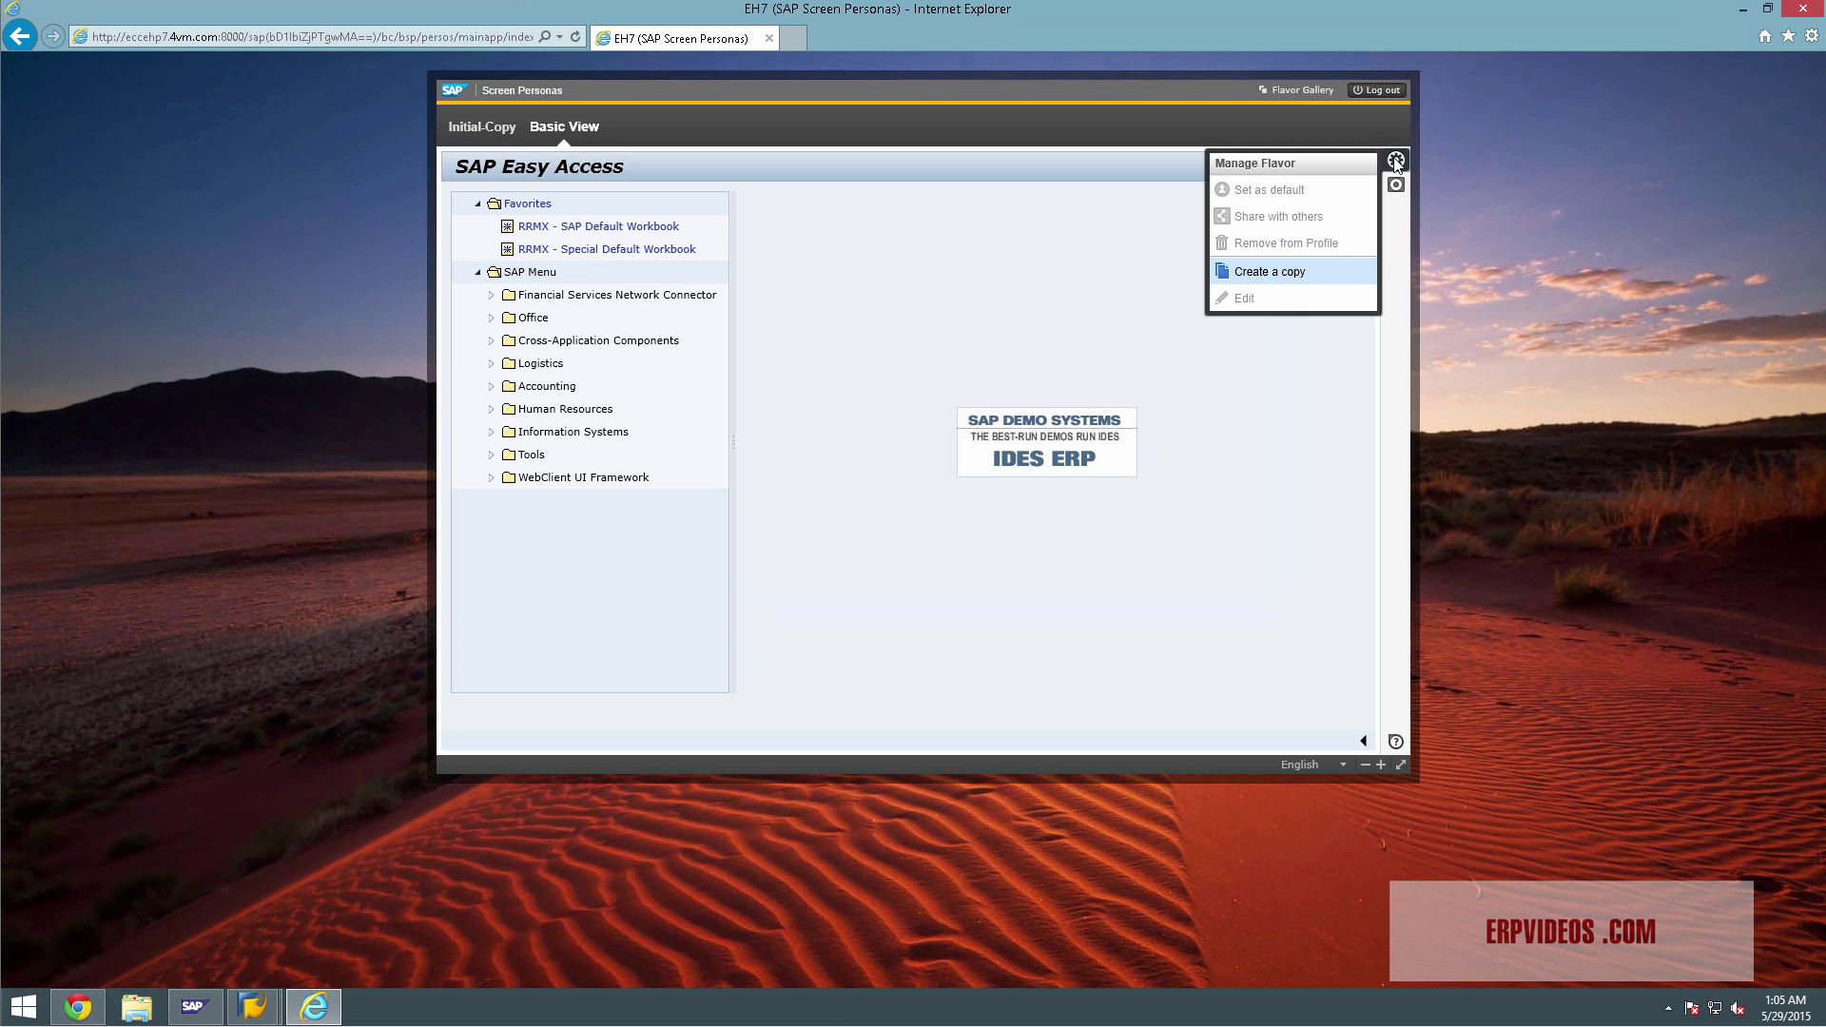
pyautogui.click(1267, 273)
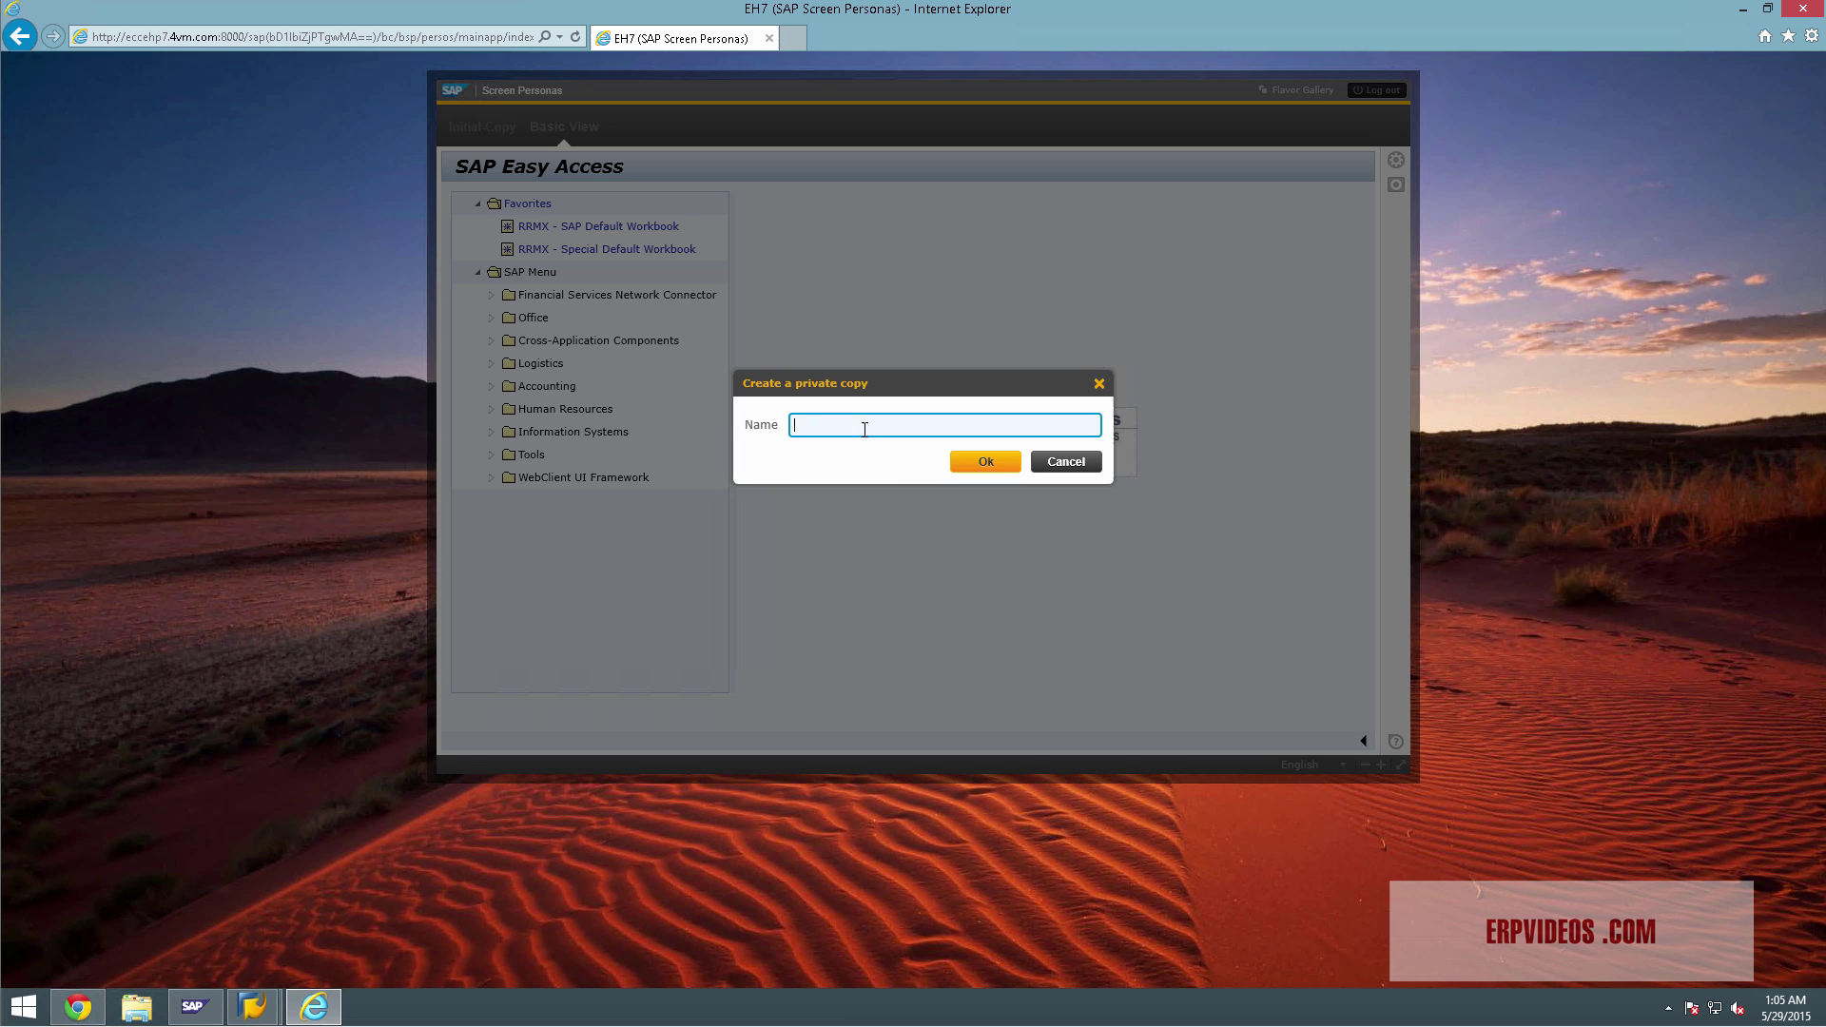
pyautogui.press('Return')
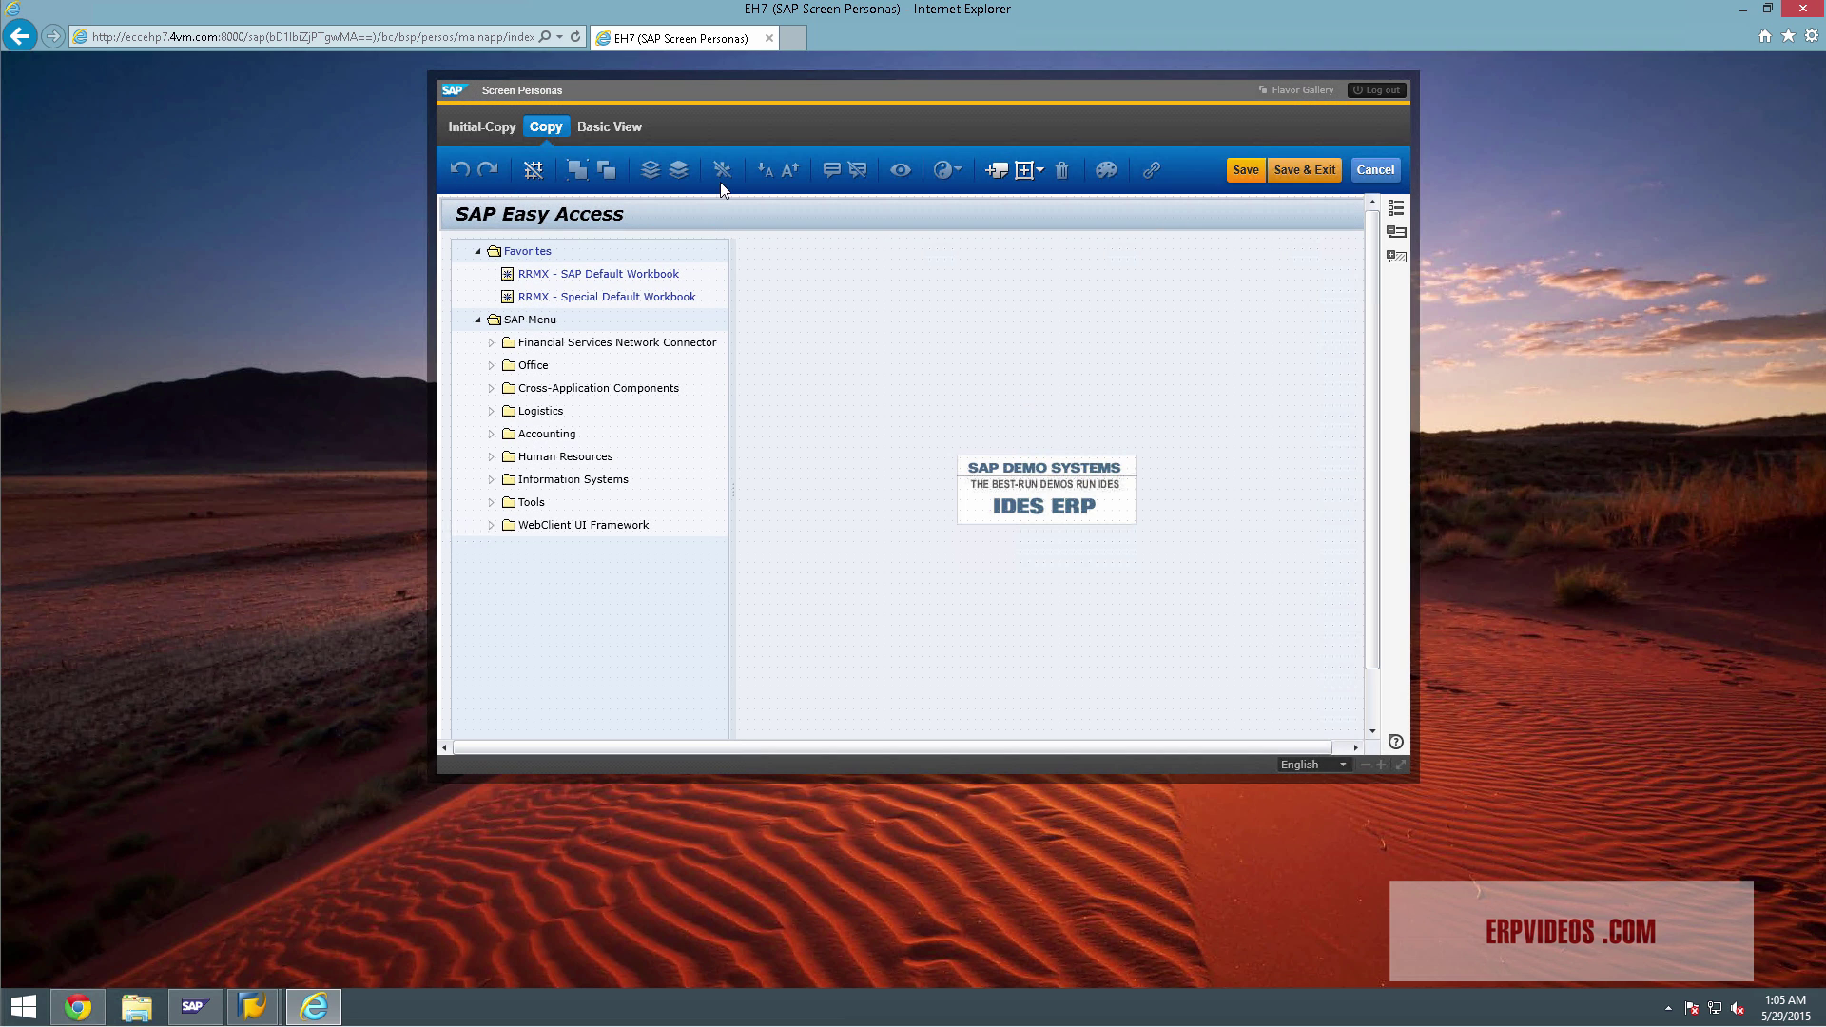
pyautogui.click(690, 238)
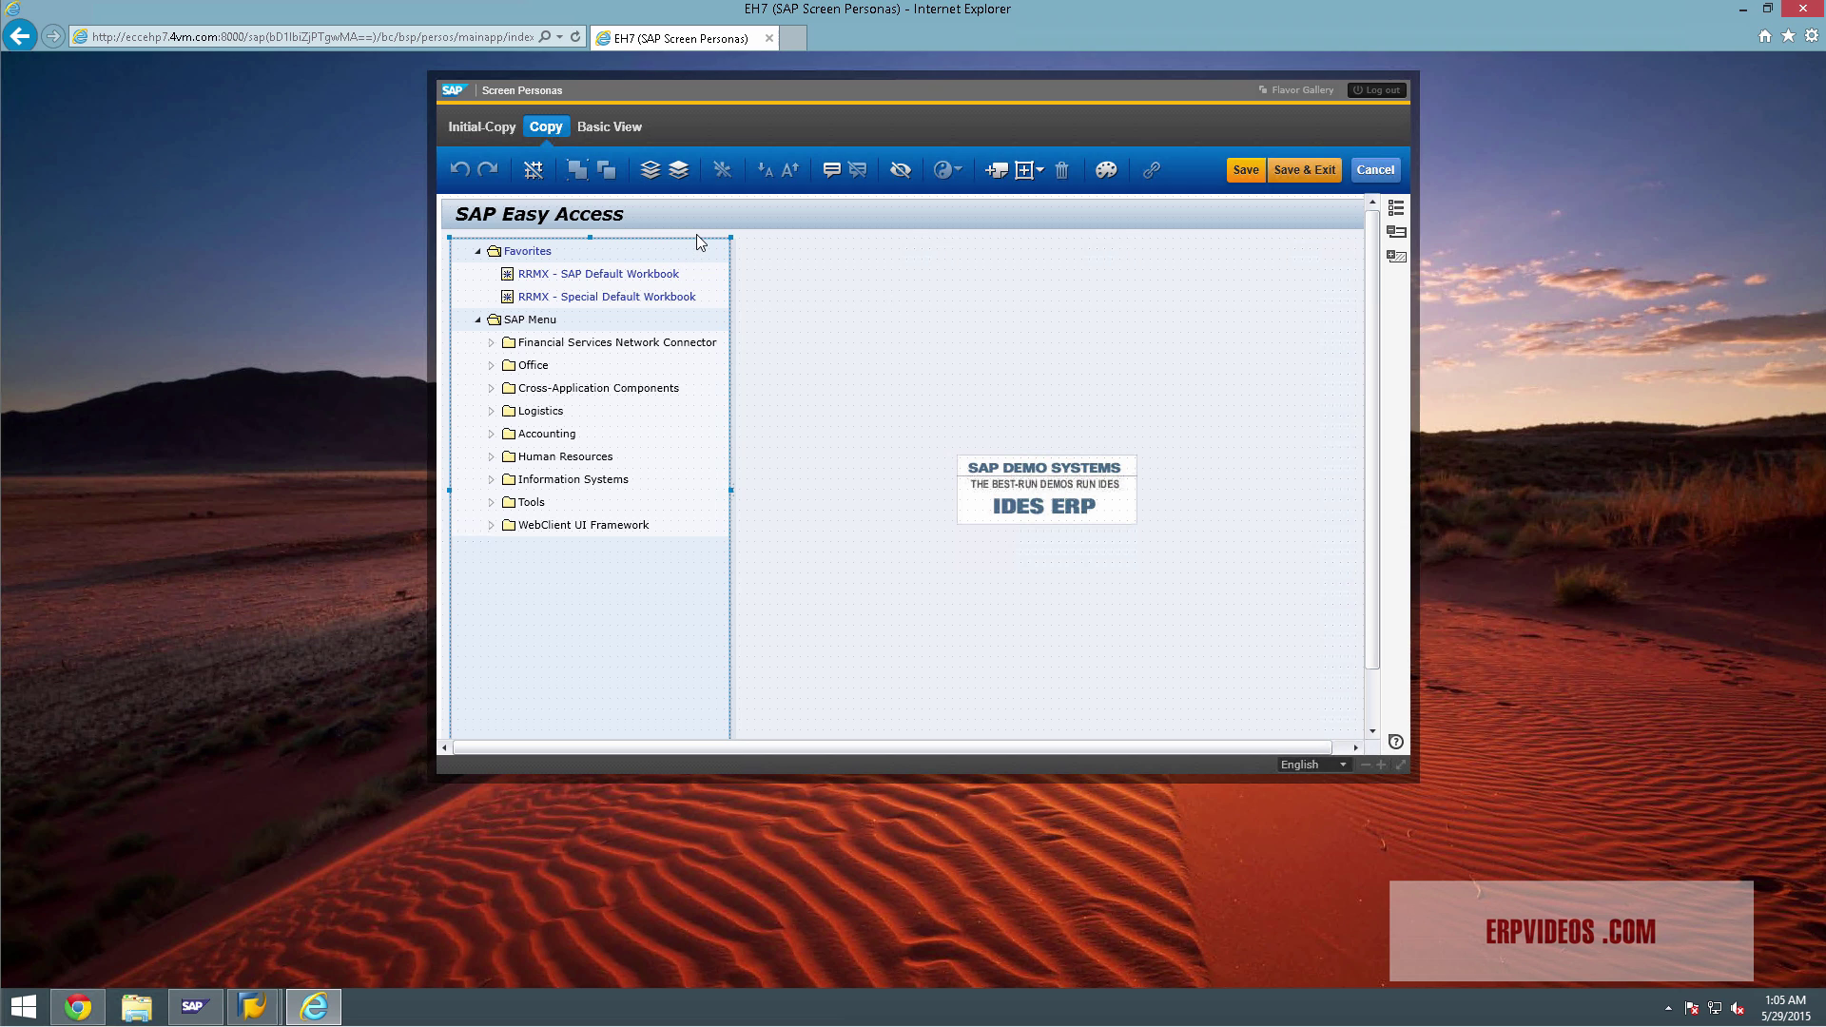
pyautogui.click(992, 335)
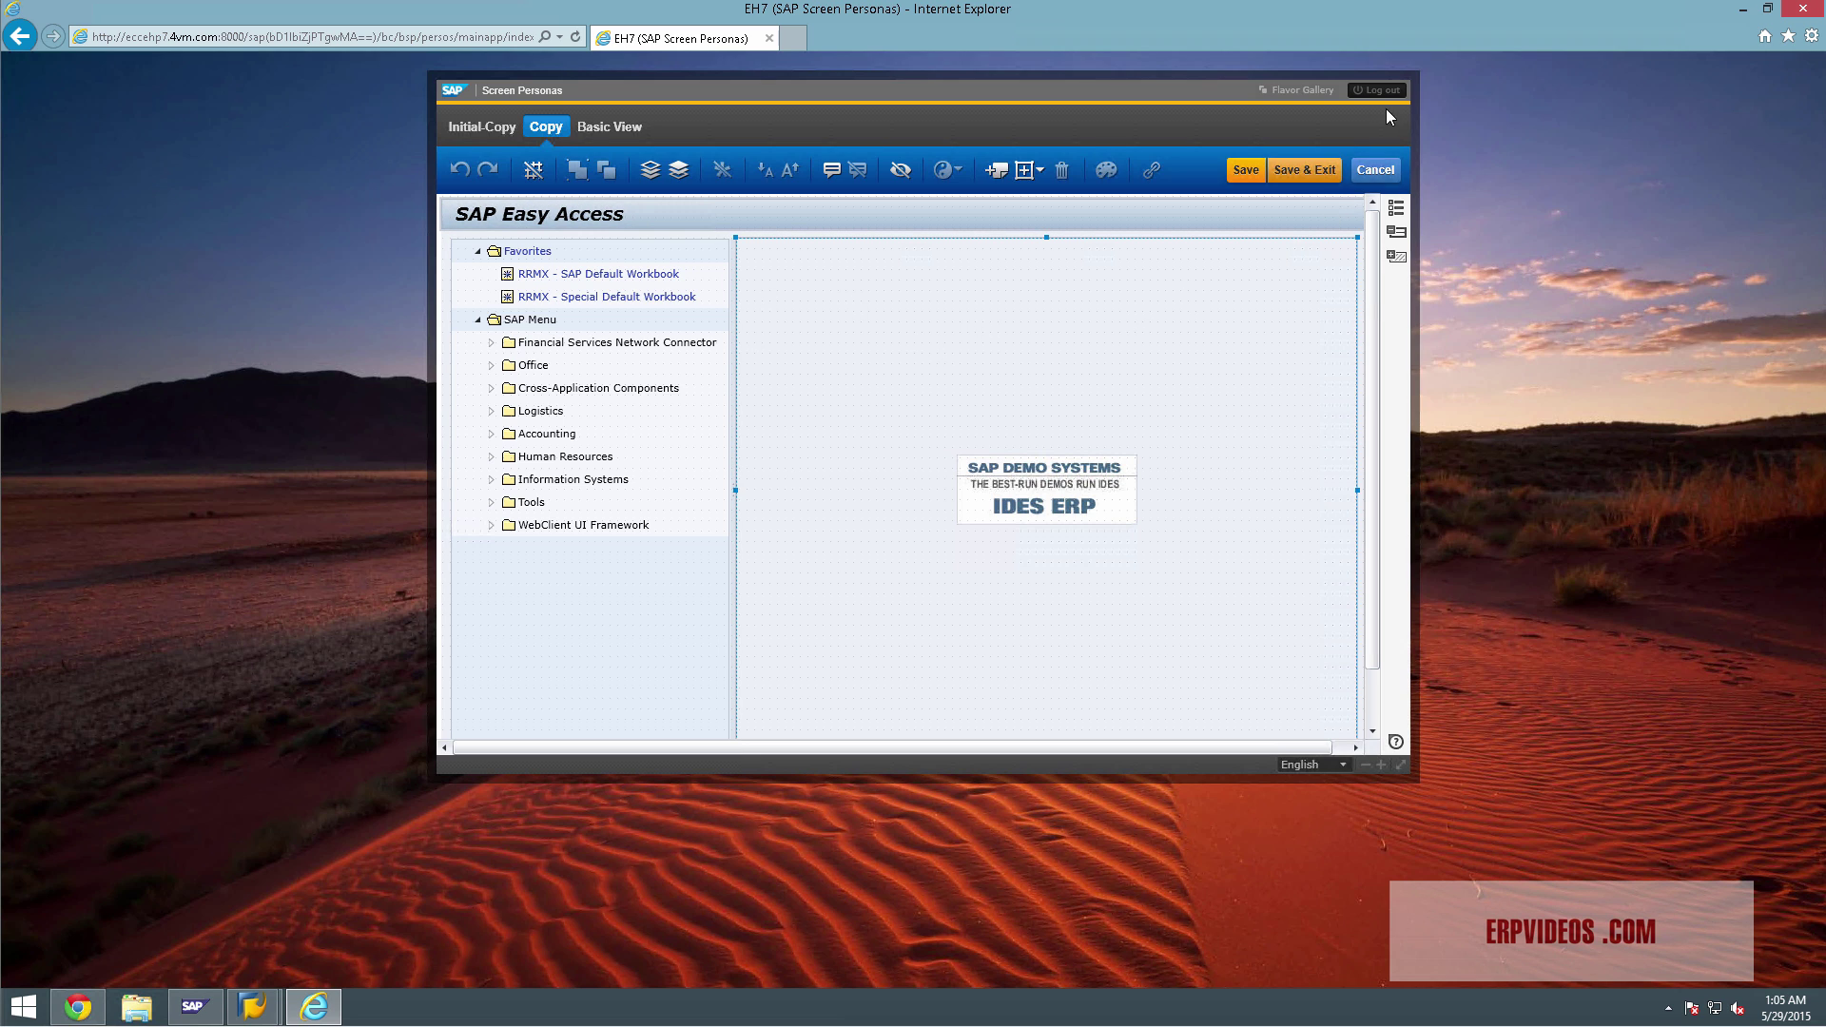
pyautogui.click(1376, 170)
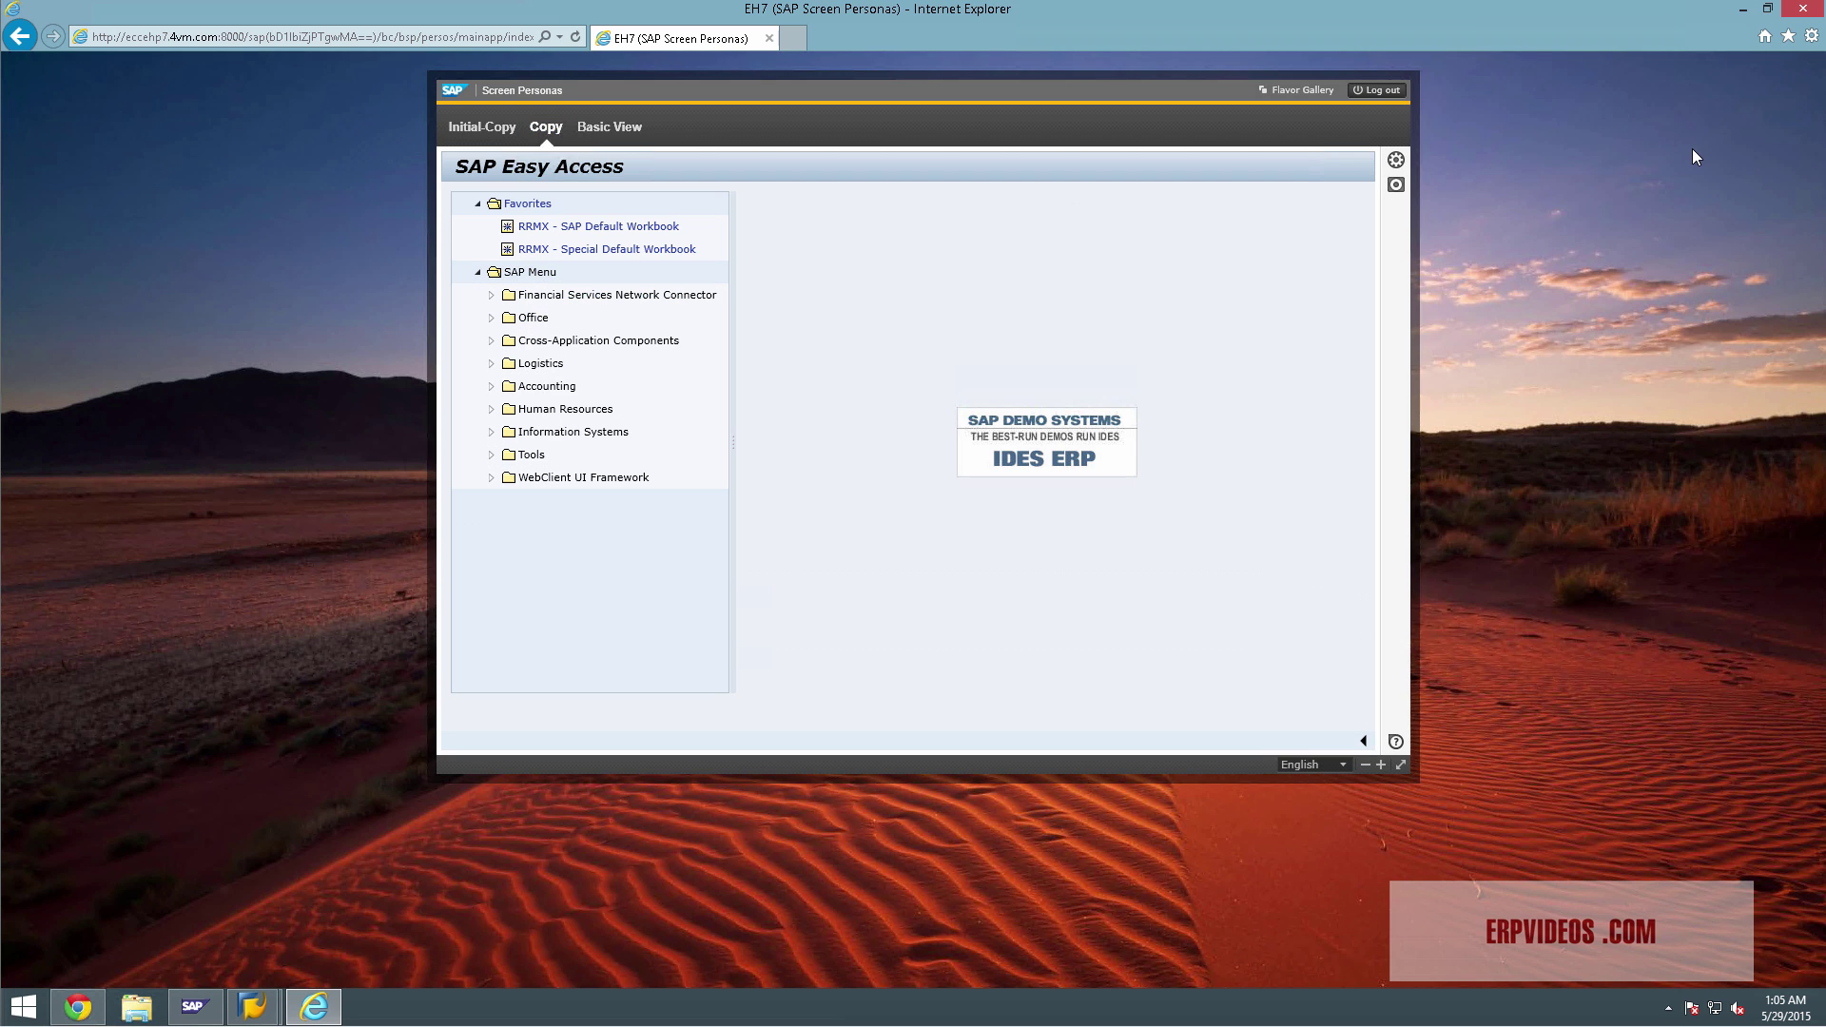
# Close Internet Explorer, confirming to leave the Personas page, and close Chrome
pyautogui.click(1806, 13)
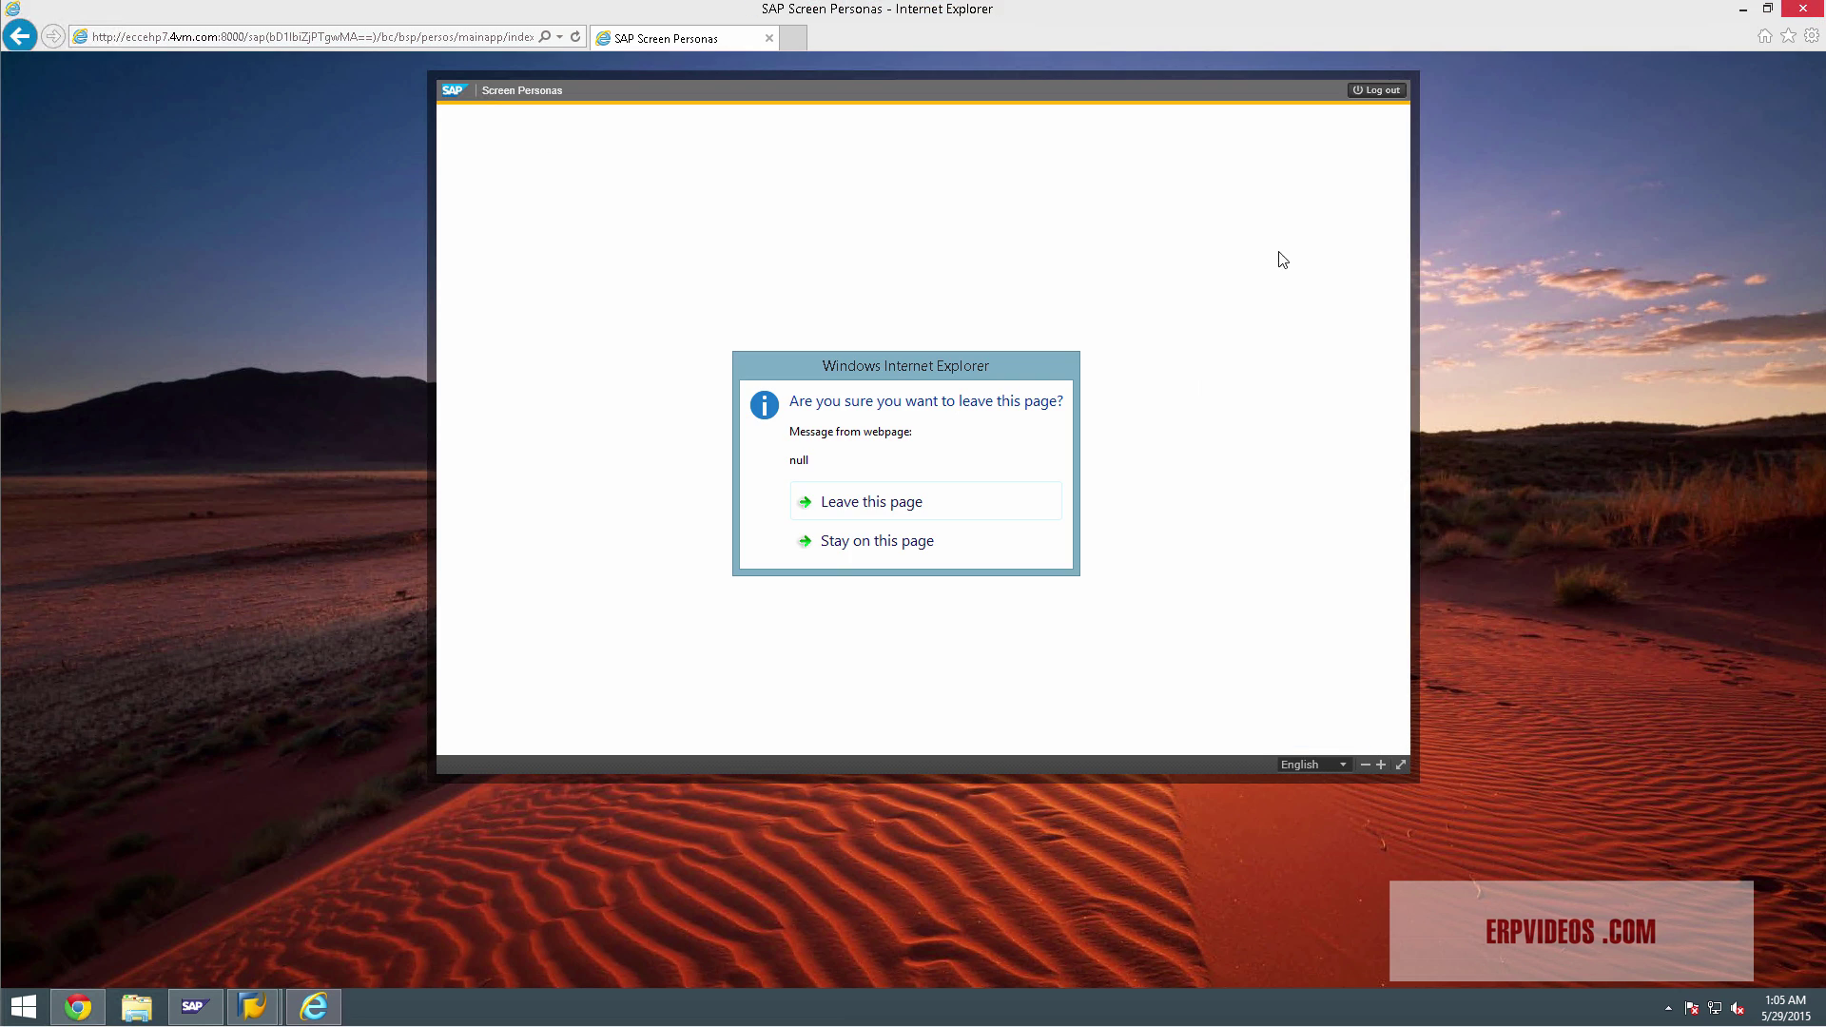
pyautogui.click(873, 504)
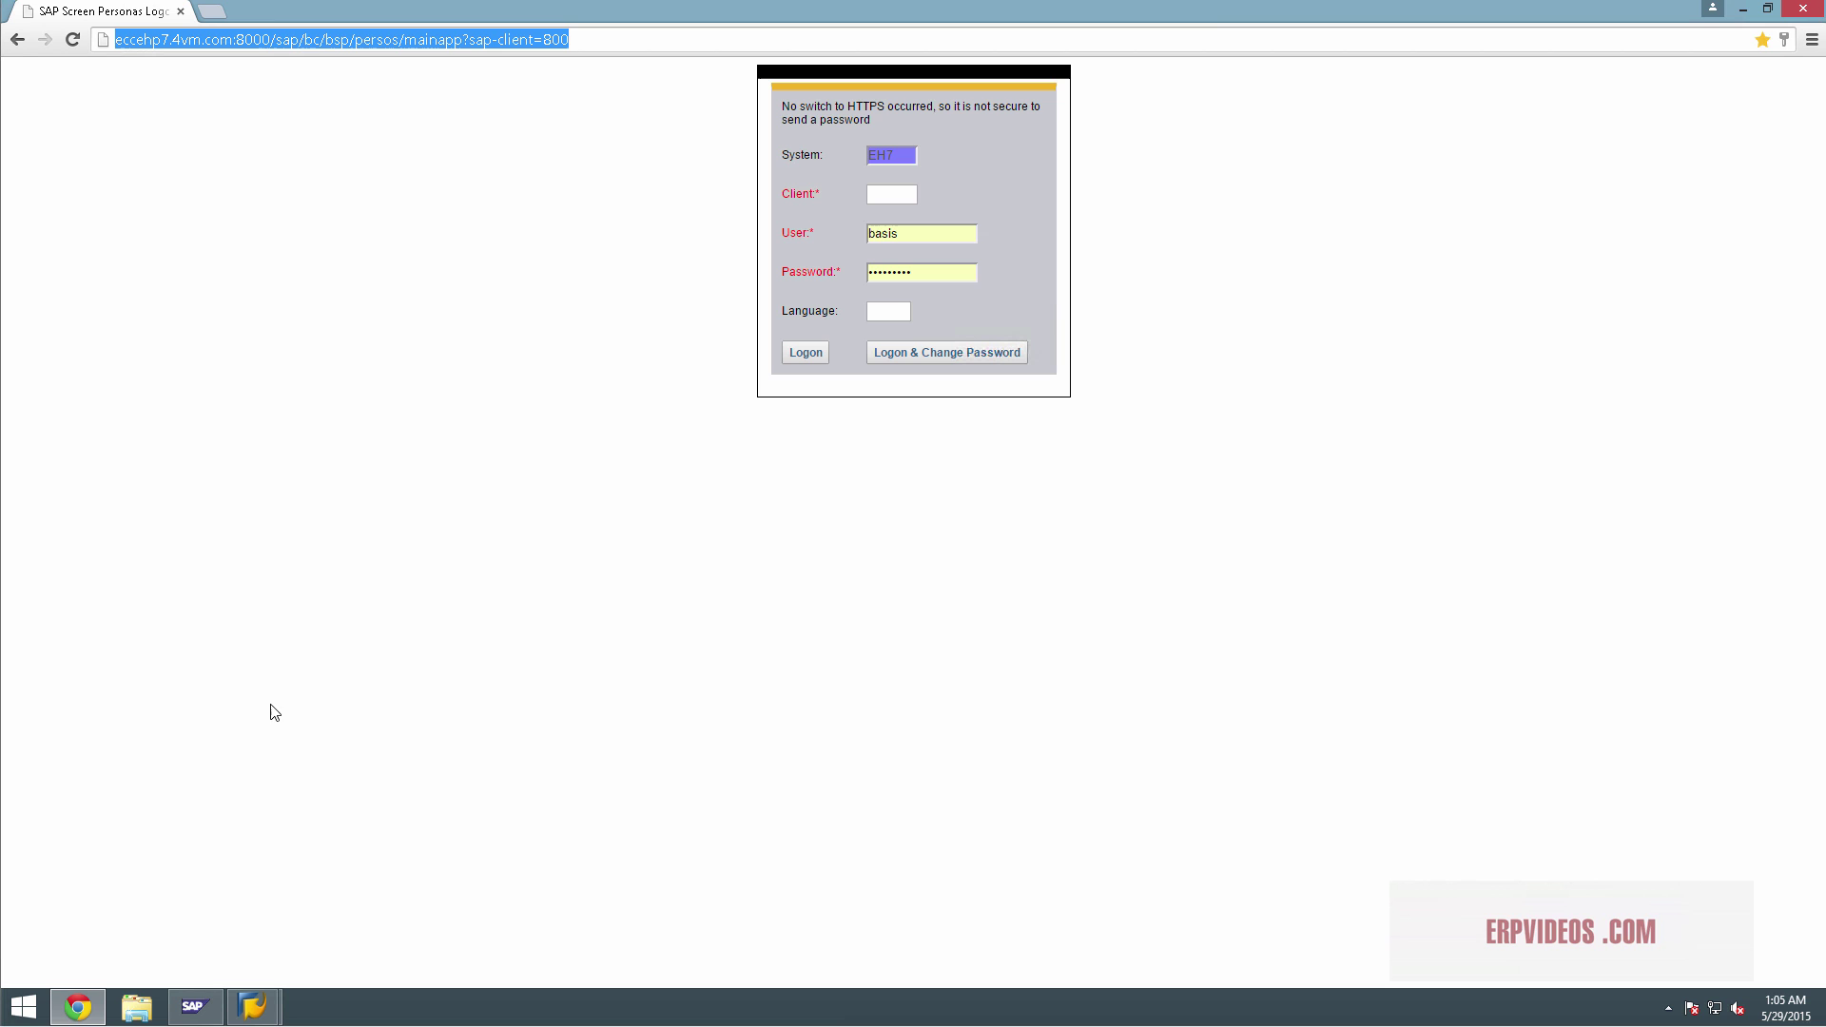
pyautogui.click(1804, 12)
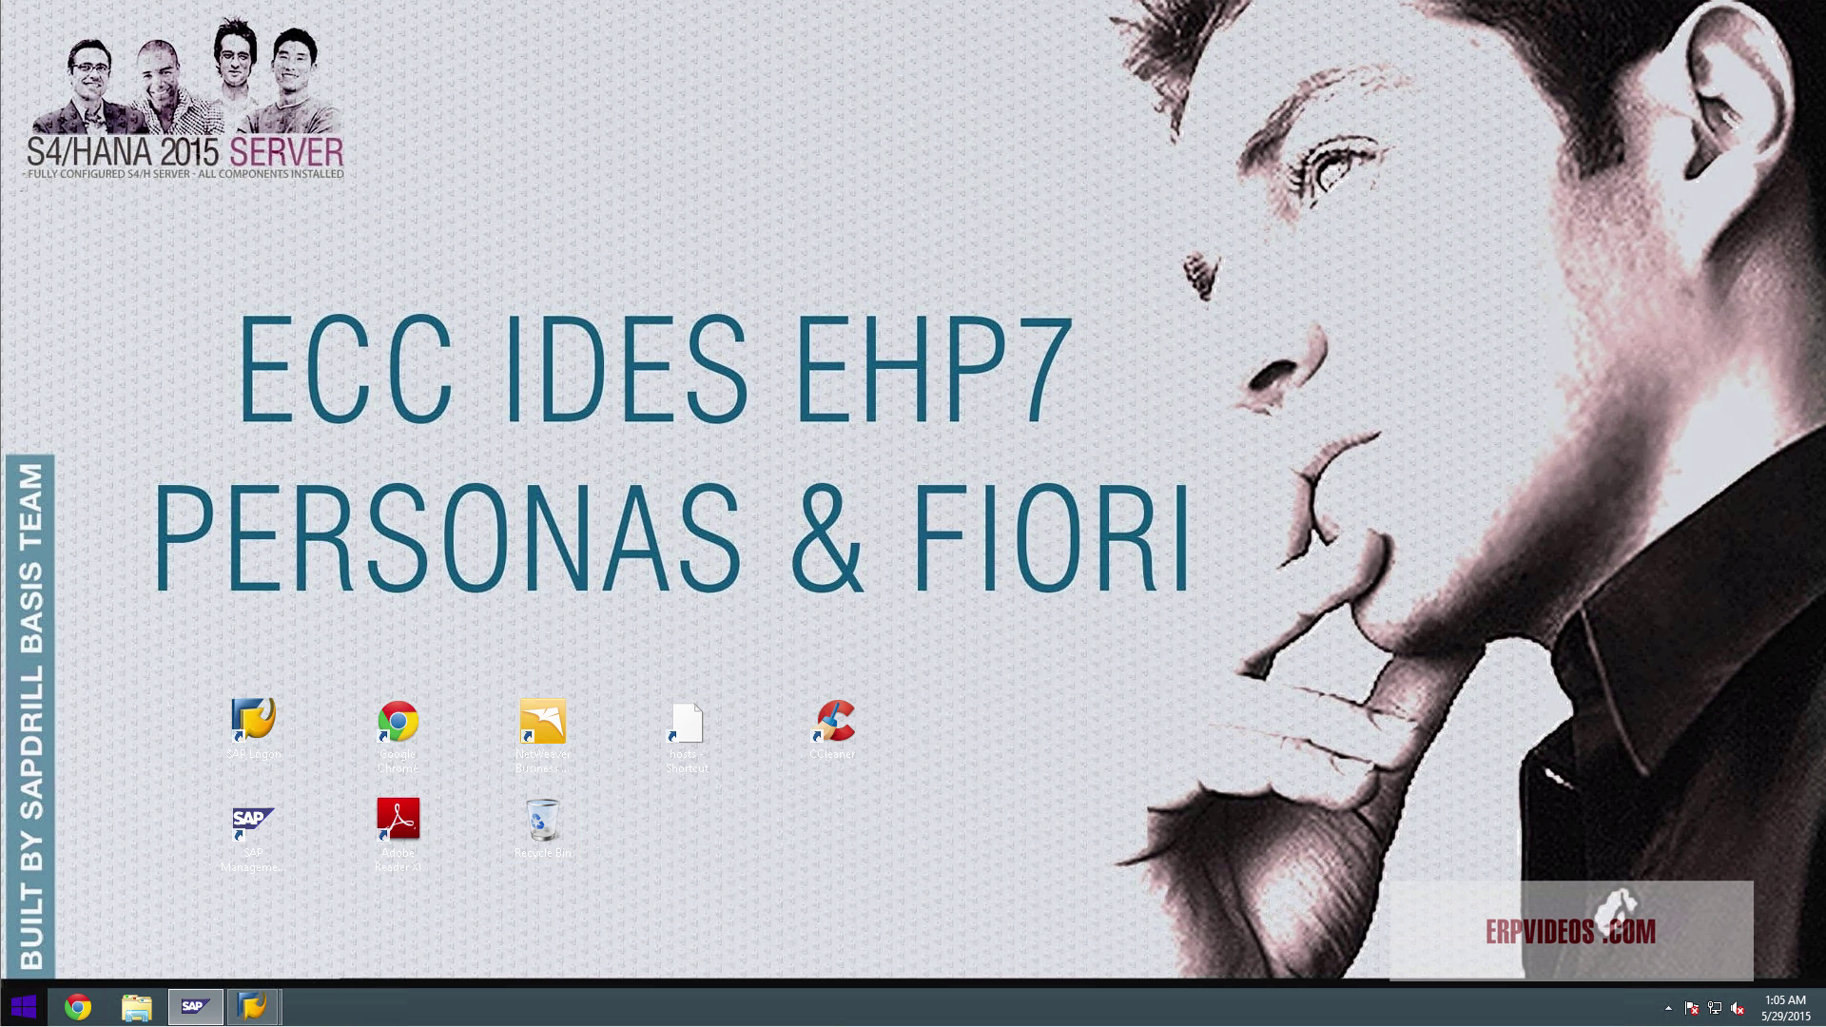
pyautogui.click(24, 1006)
# Open the Fiori Home favorite in Internet Explorer and begin entering the Fiori user name
pyautogui.click(81, 582)
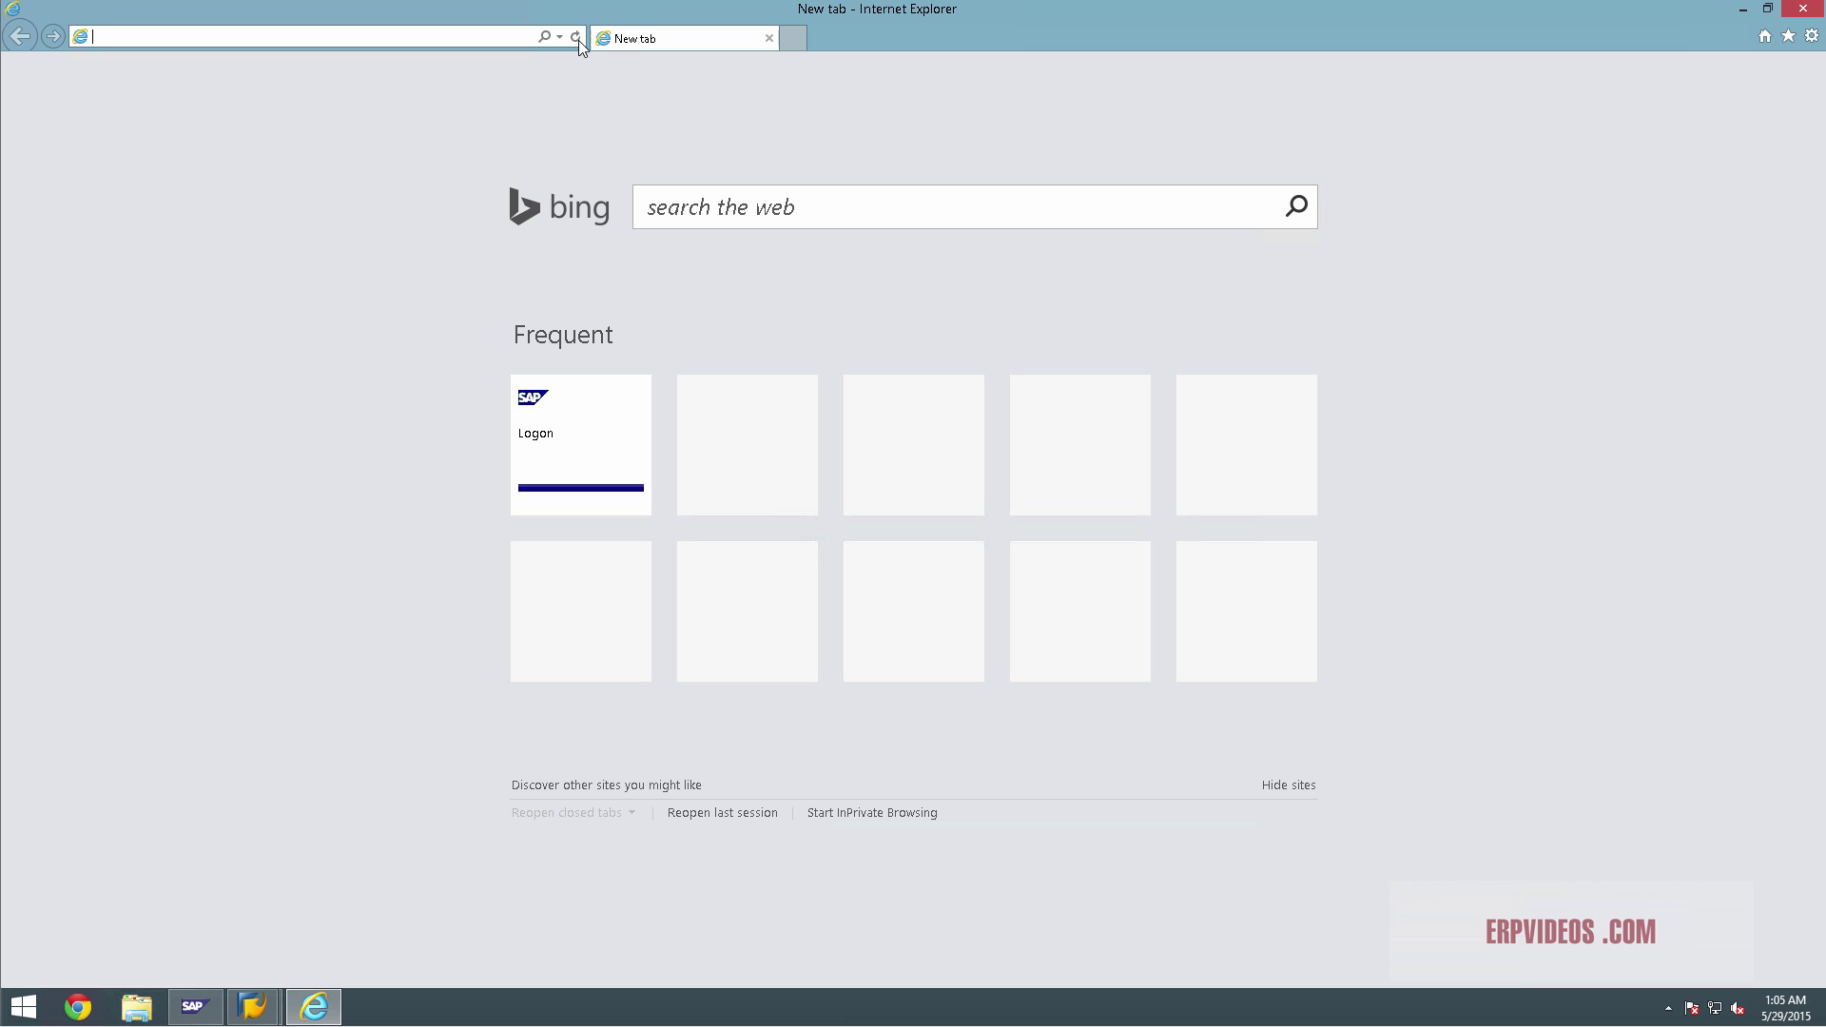
pyautogui.click(1787, 38)
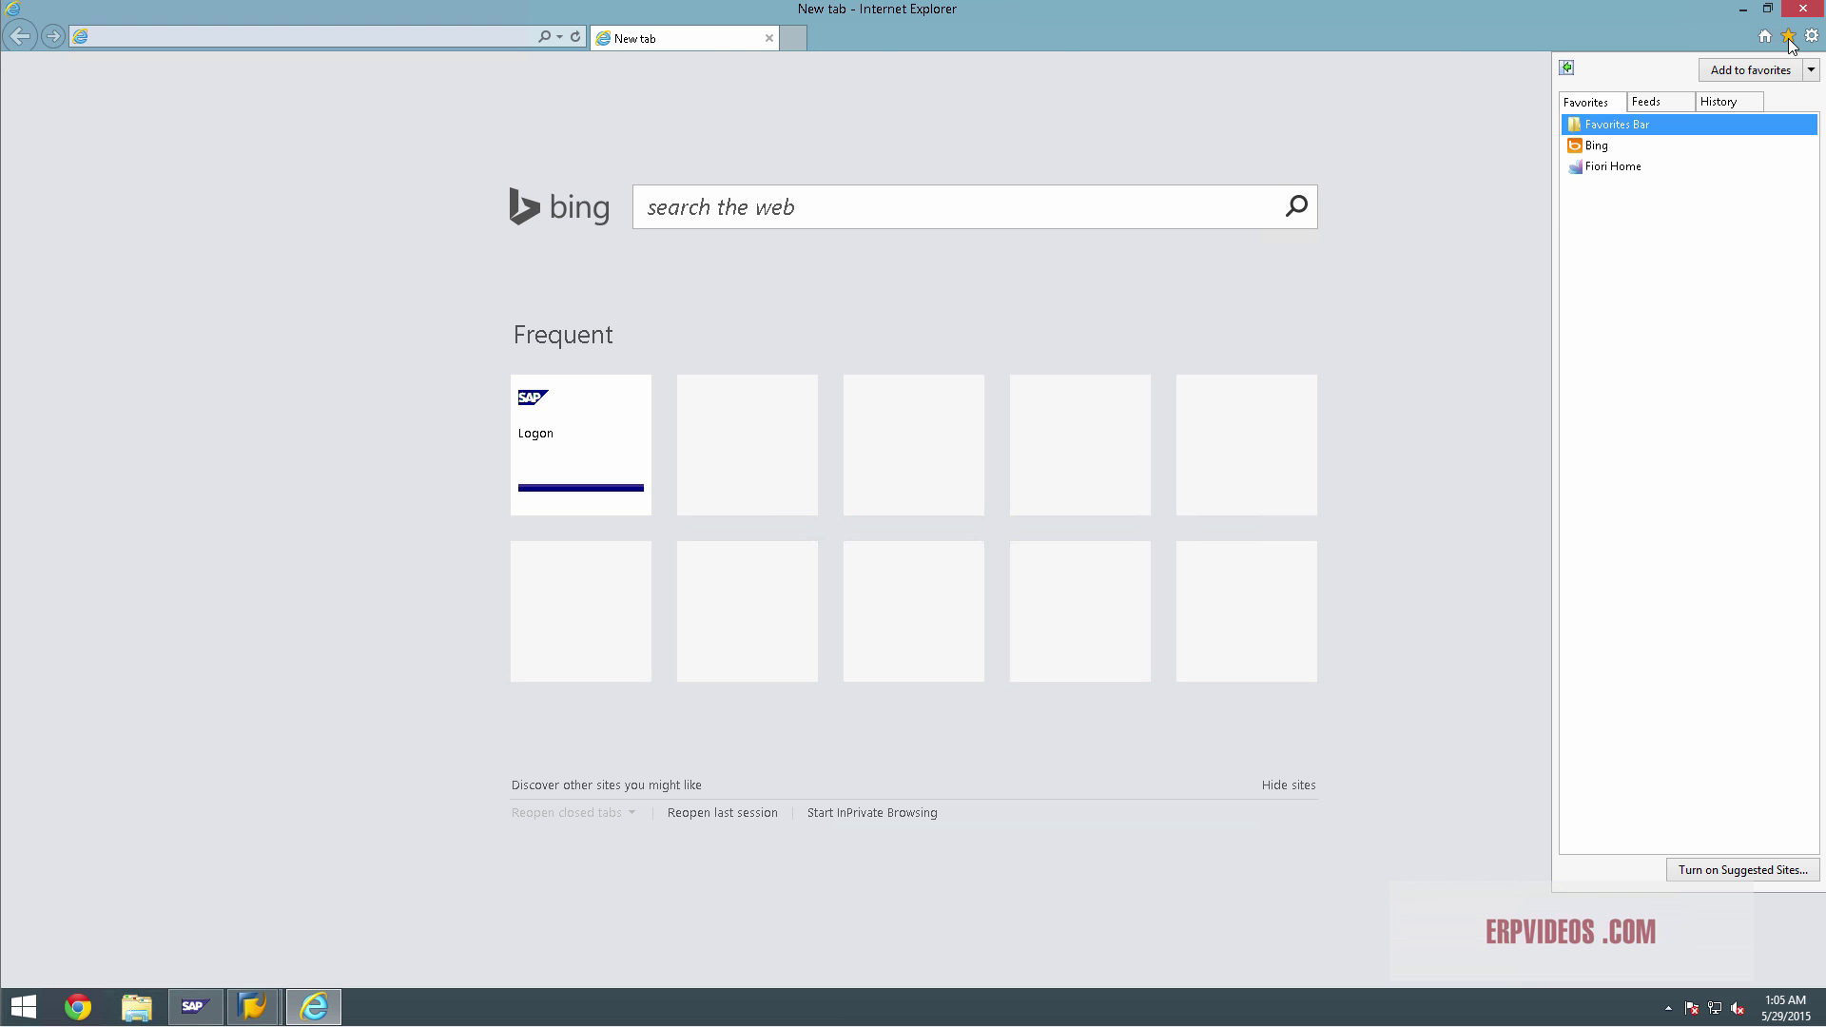
pyautogui.click(1602, 176)
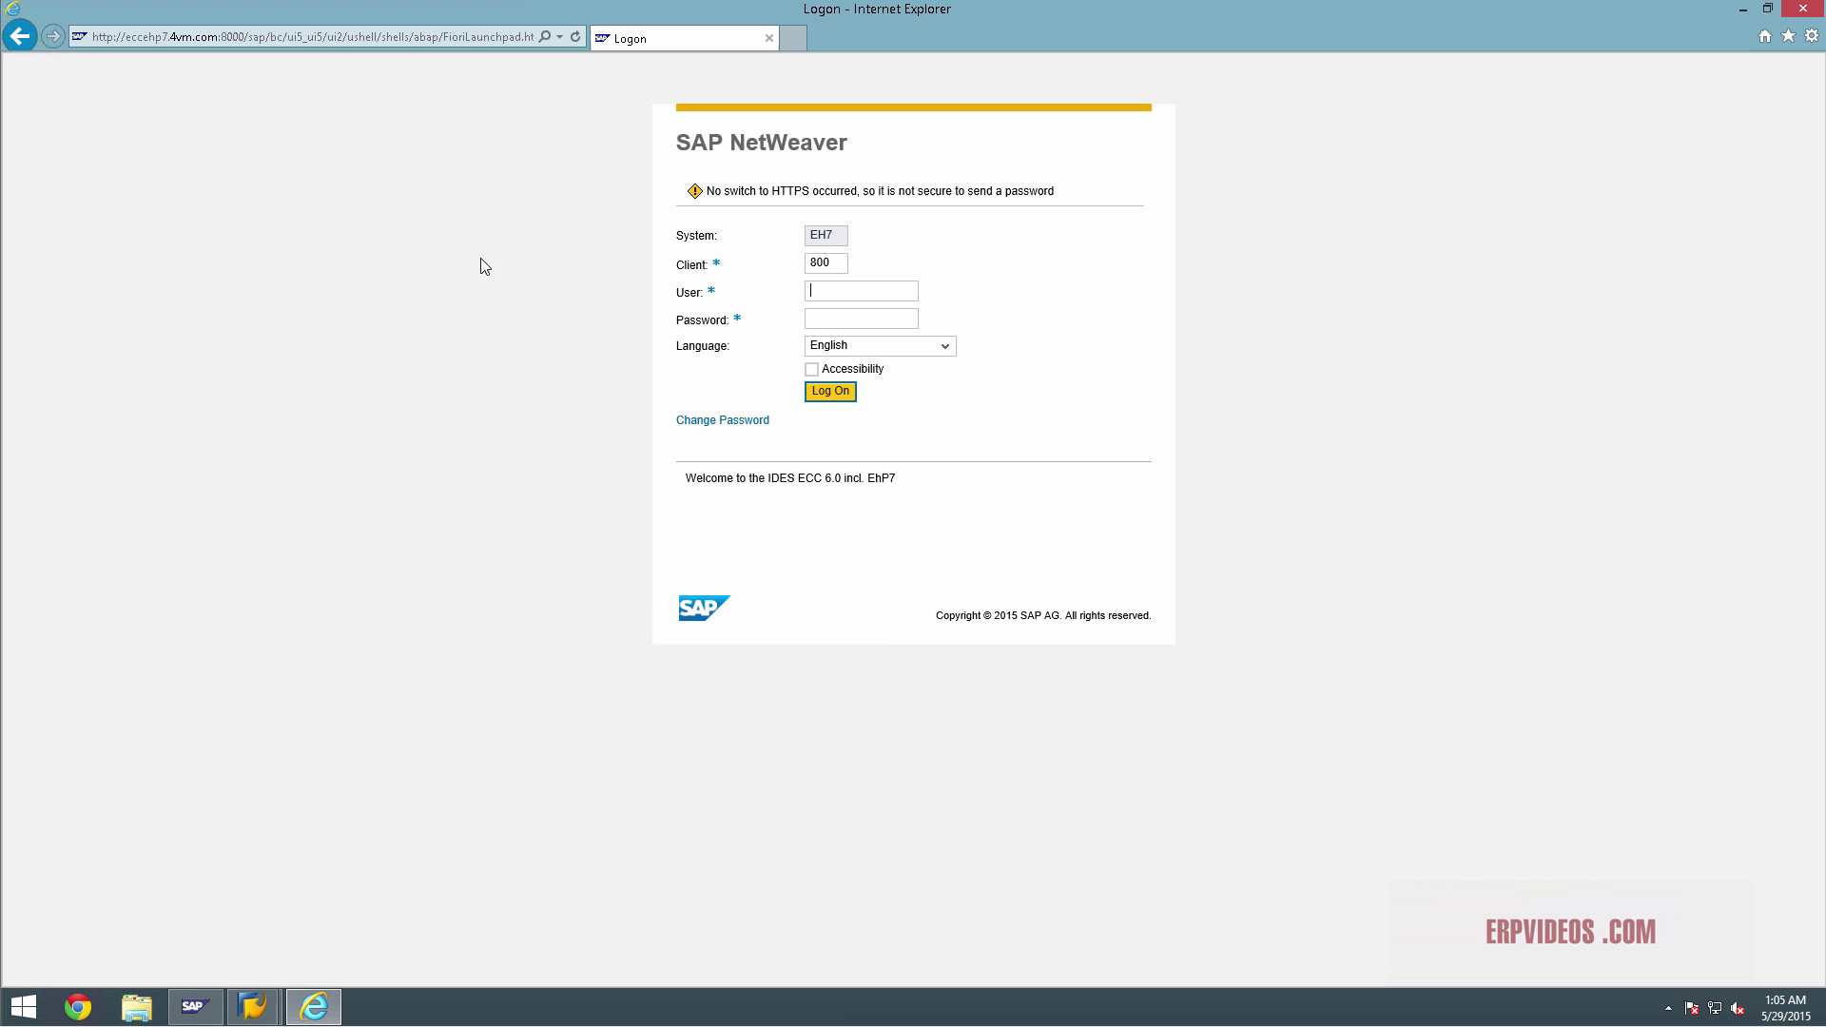
pyautogui.click(848, 289)
pyautogui.write('tes')
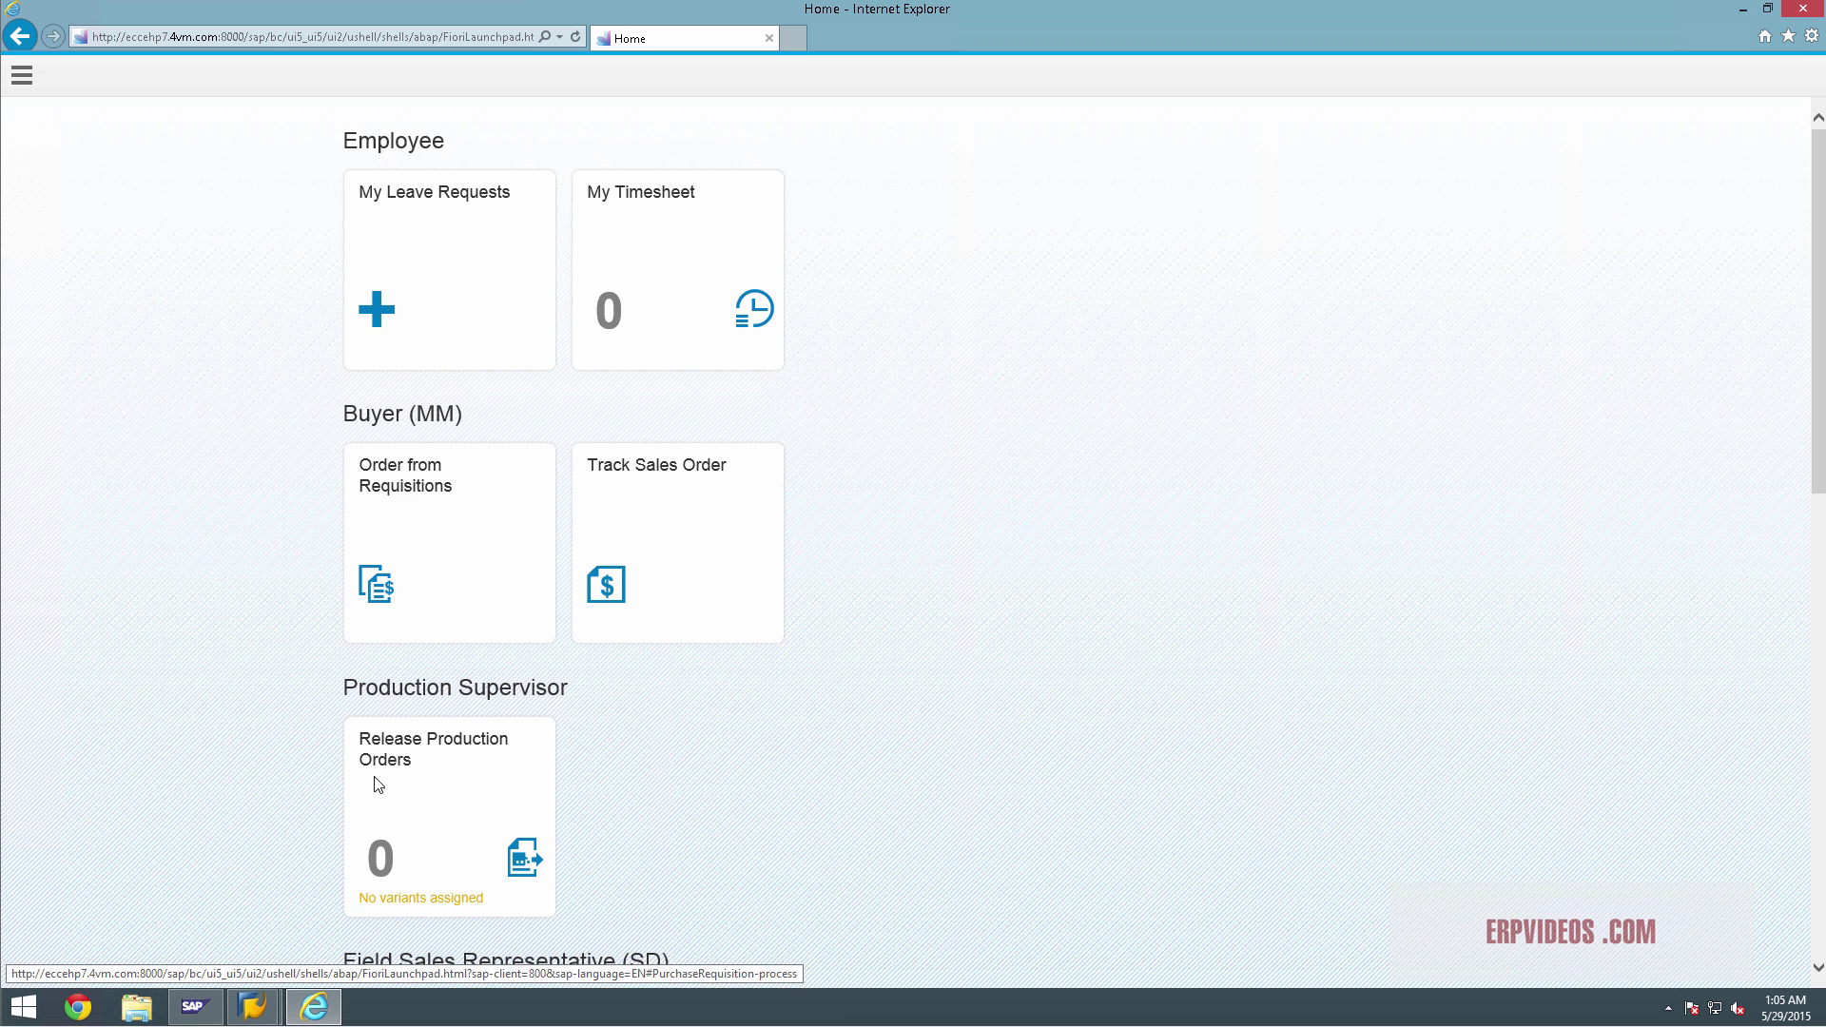
# Open My Leave Requests, go back to the launchpad home, and show the tile-group side panel
pyautogui.scroll(-7, 888, 596)
pyautogui.scroll(7, 893, 734)
pyautogui.click(424, 215)
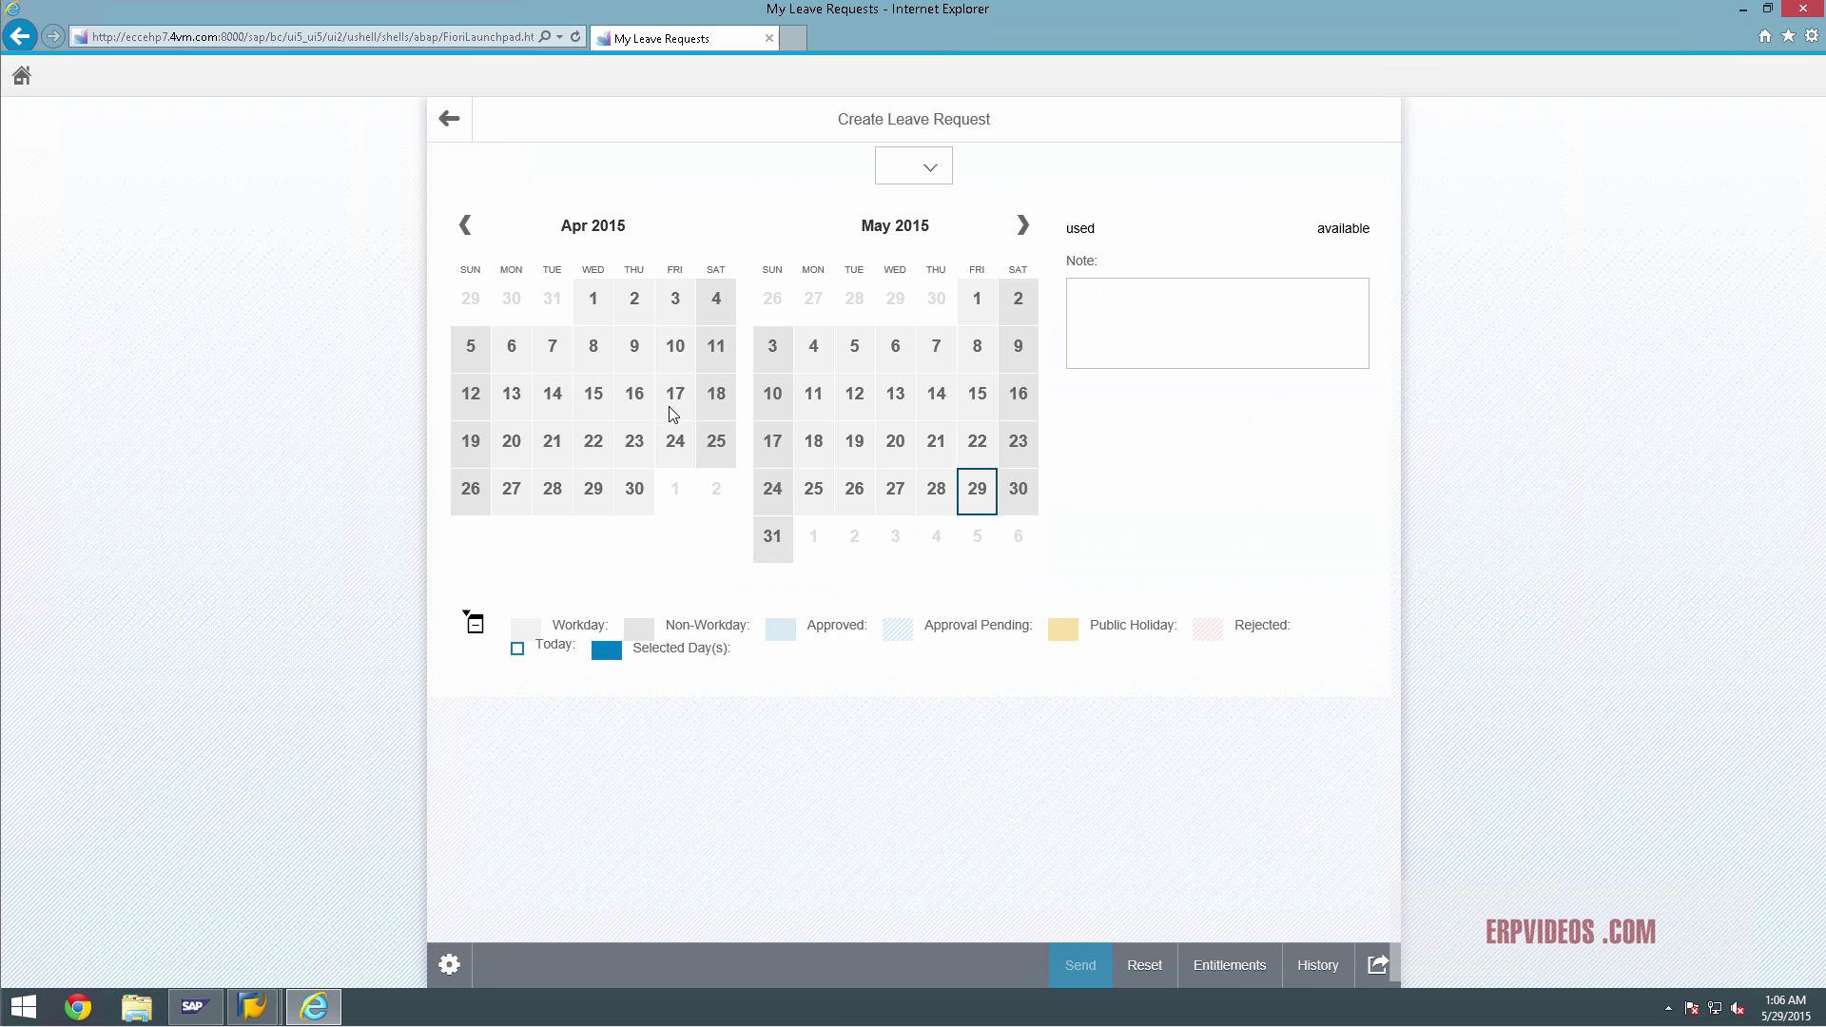
pyautogui.click(455, 132)
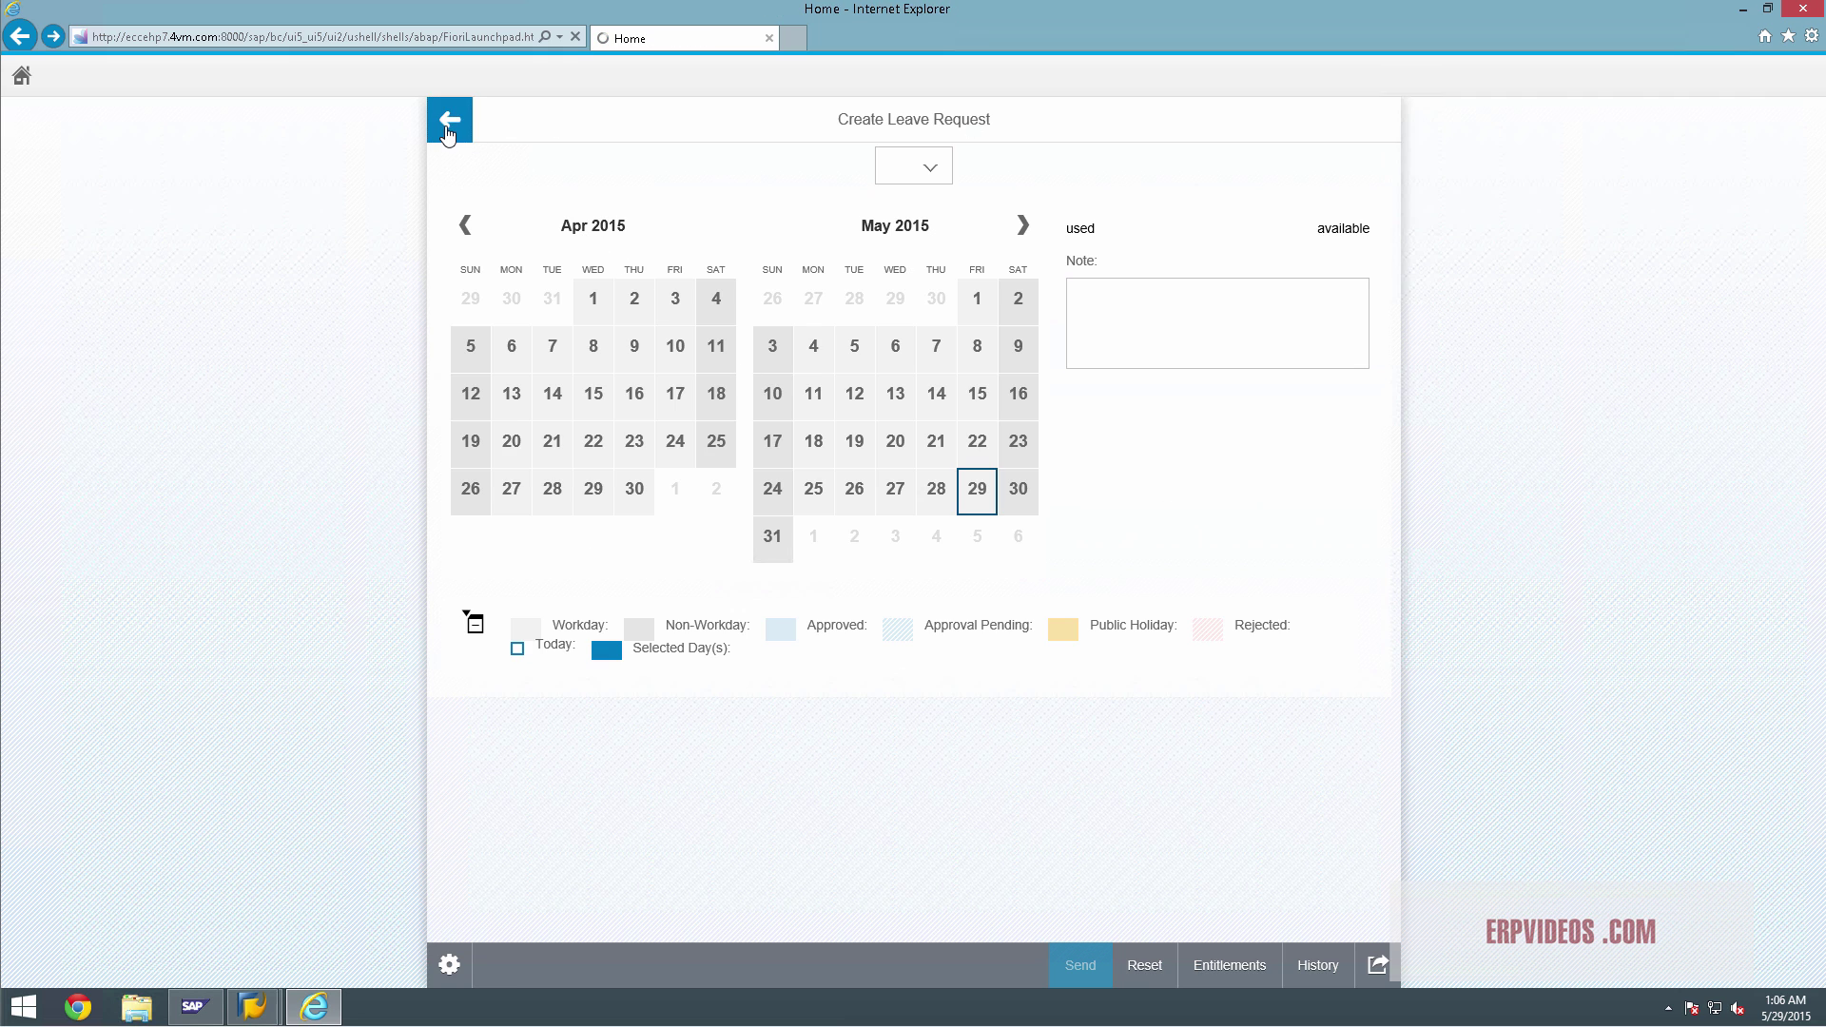
pyautogui.click(24, 78)
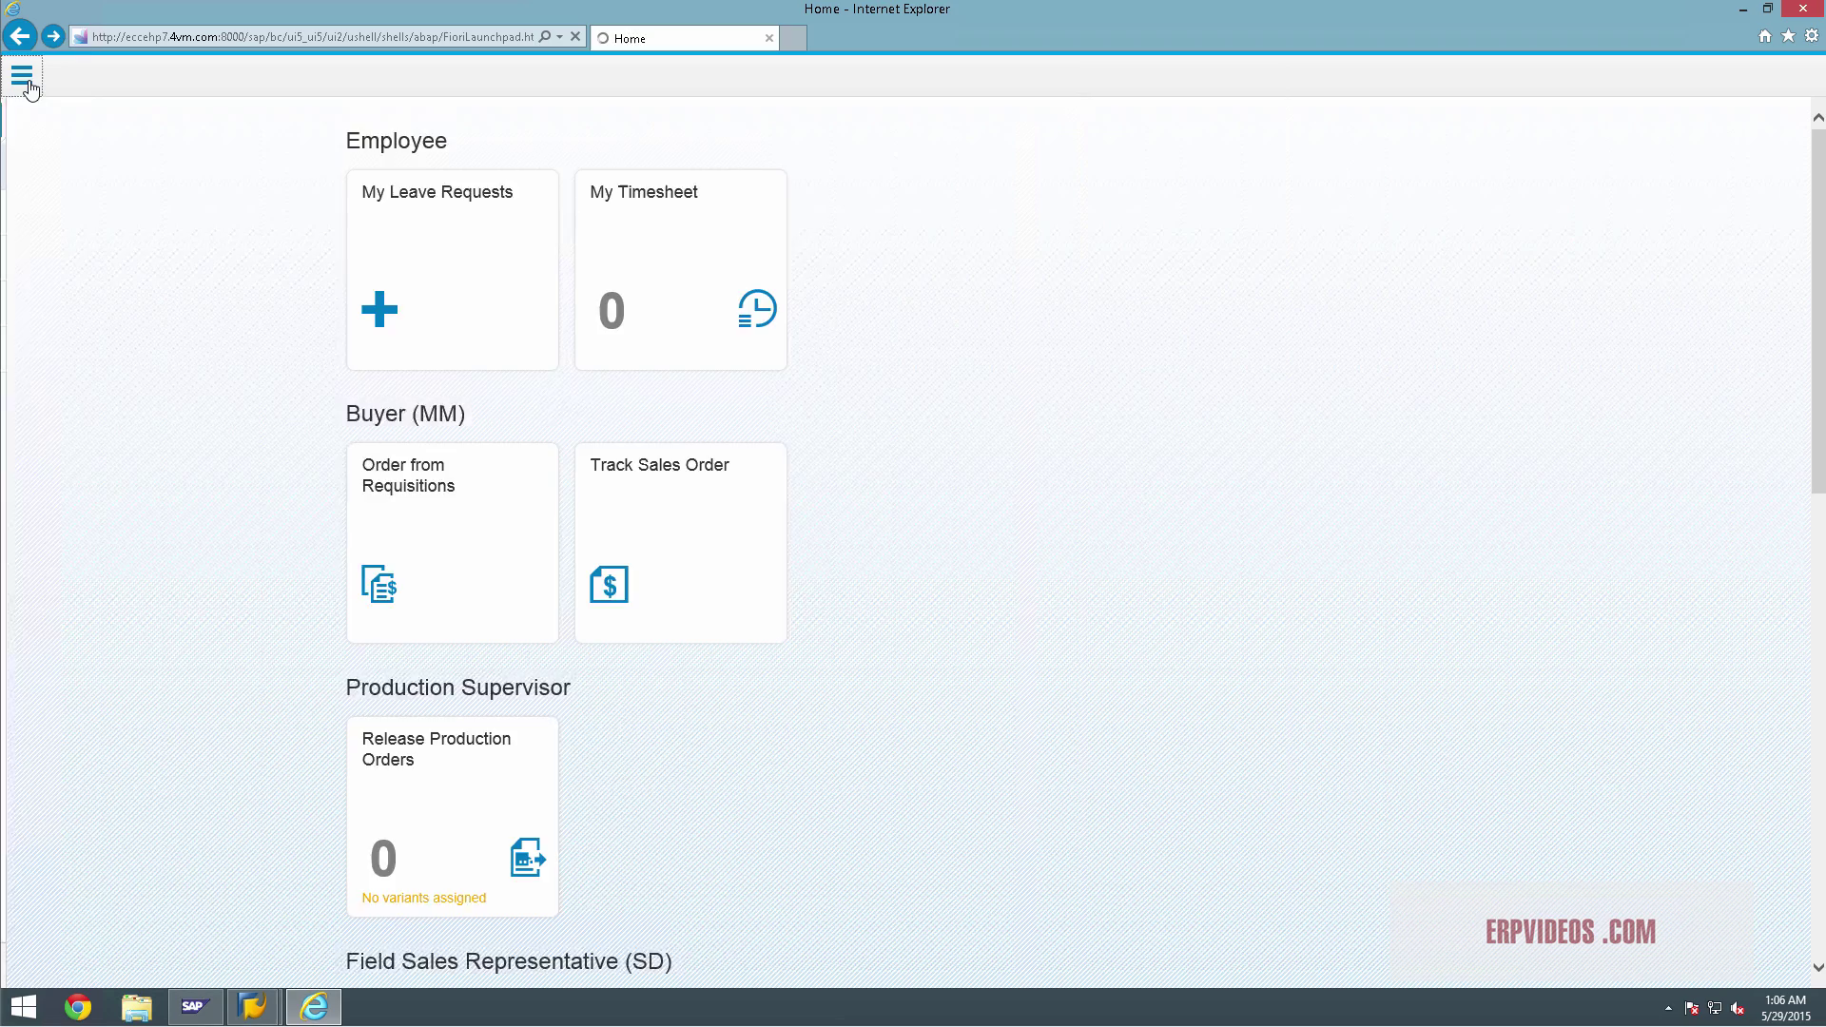
# Browse the Tile Catalog (My Paystubs, Approve Purchase Orders), then return to the launchpad home
pyautogui.click(187, 124)
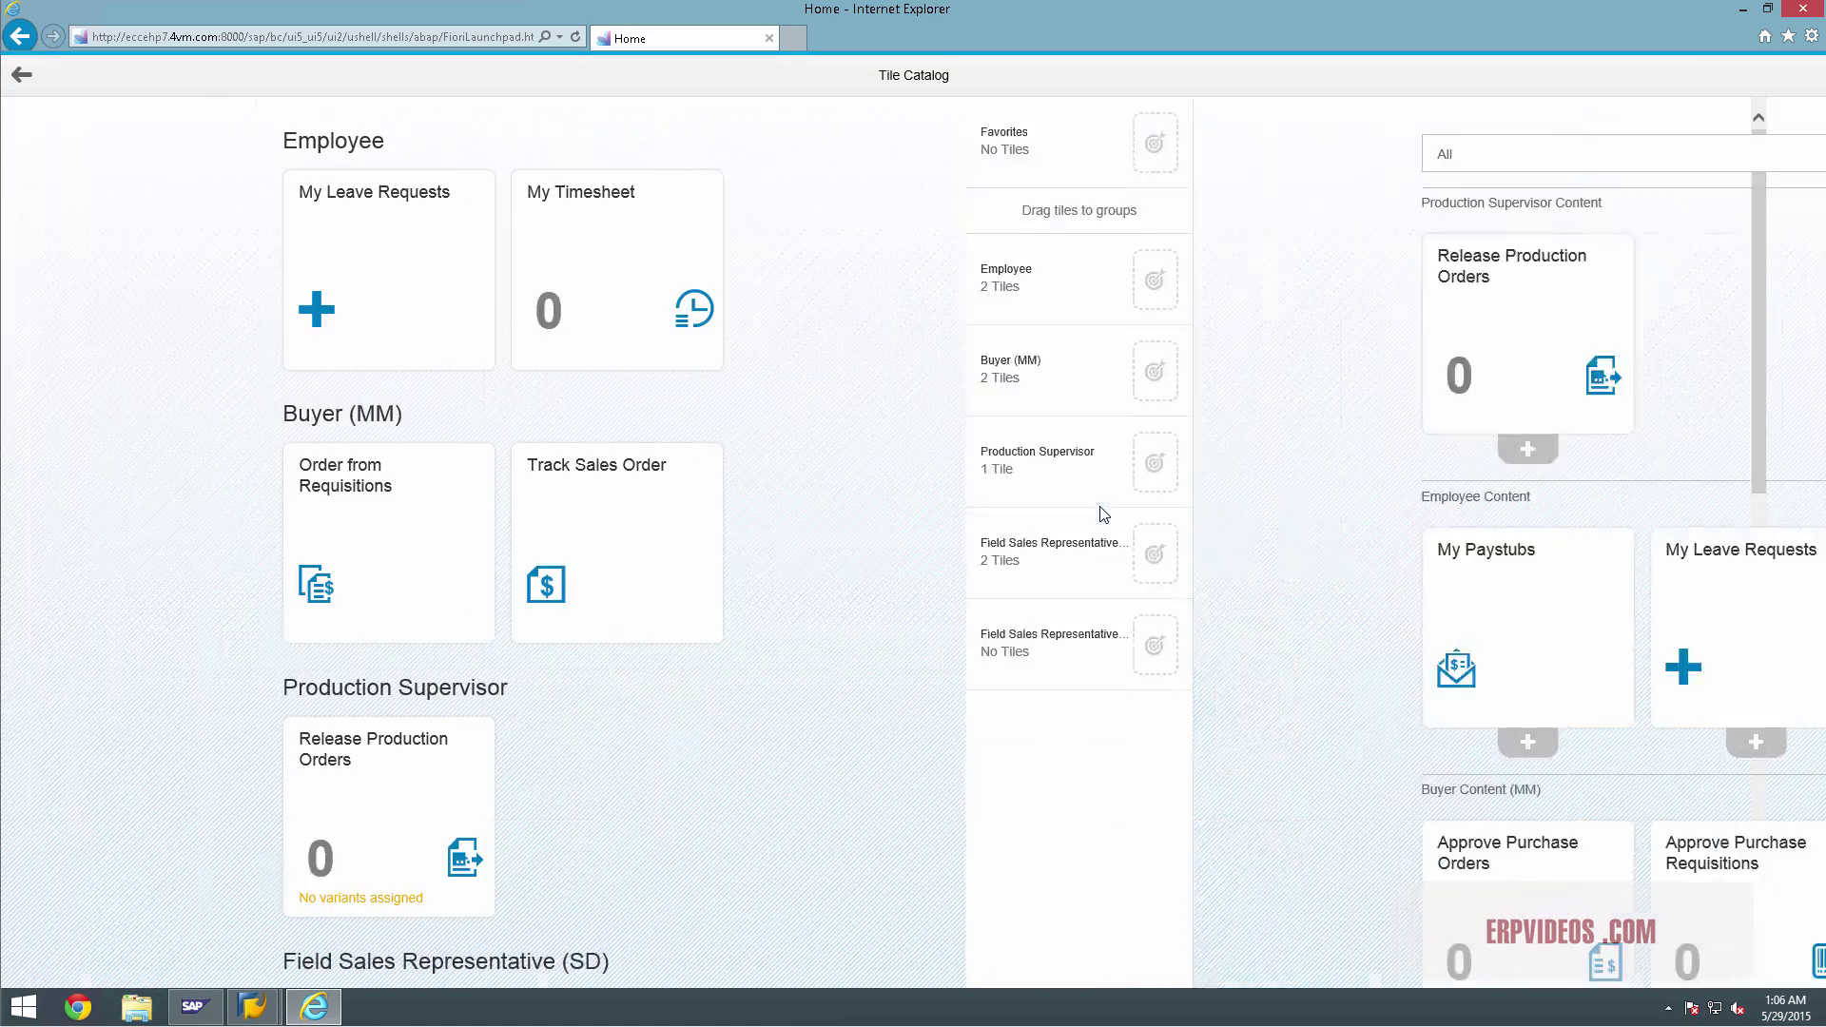
pyautogui.scroll(-10, 775, 408)
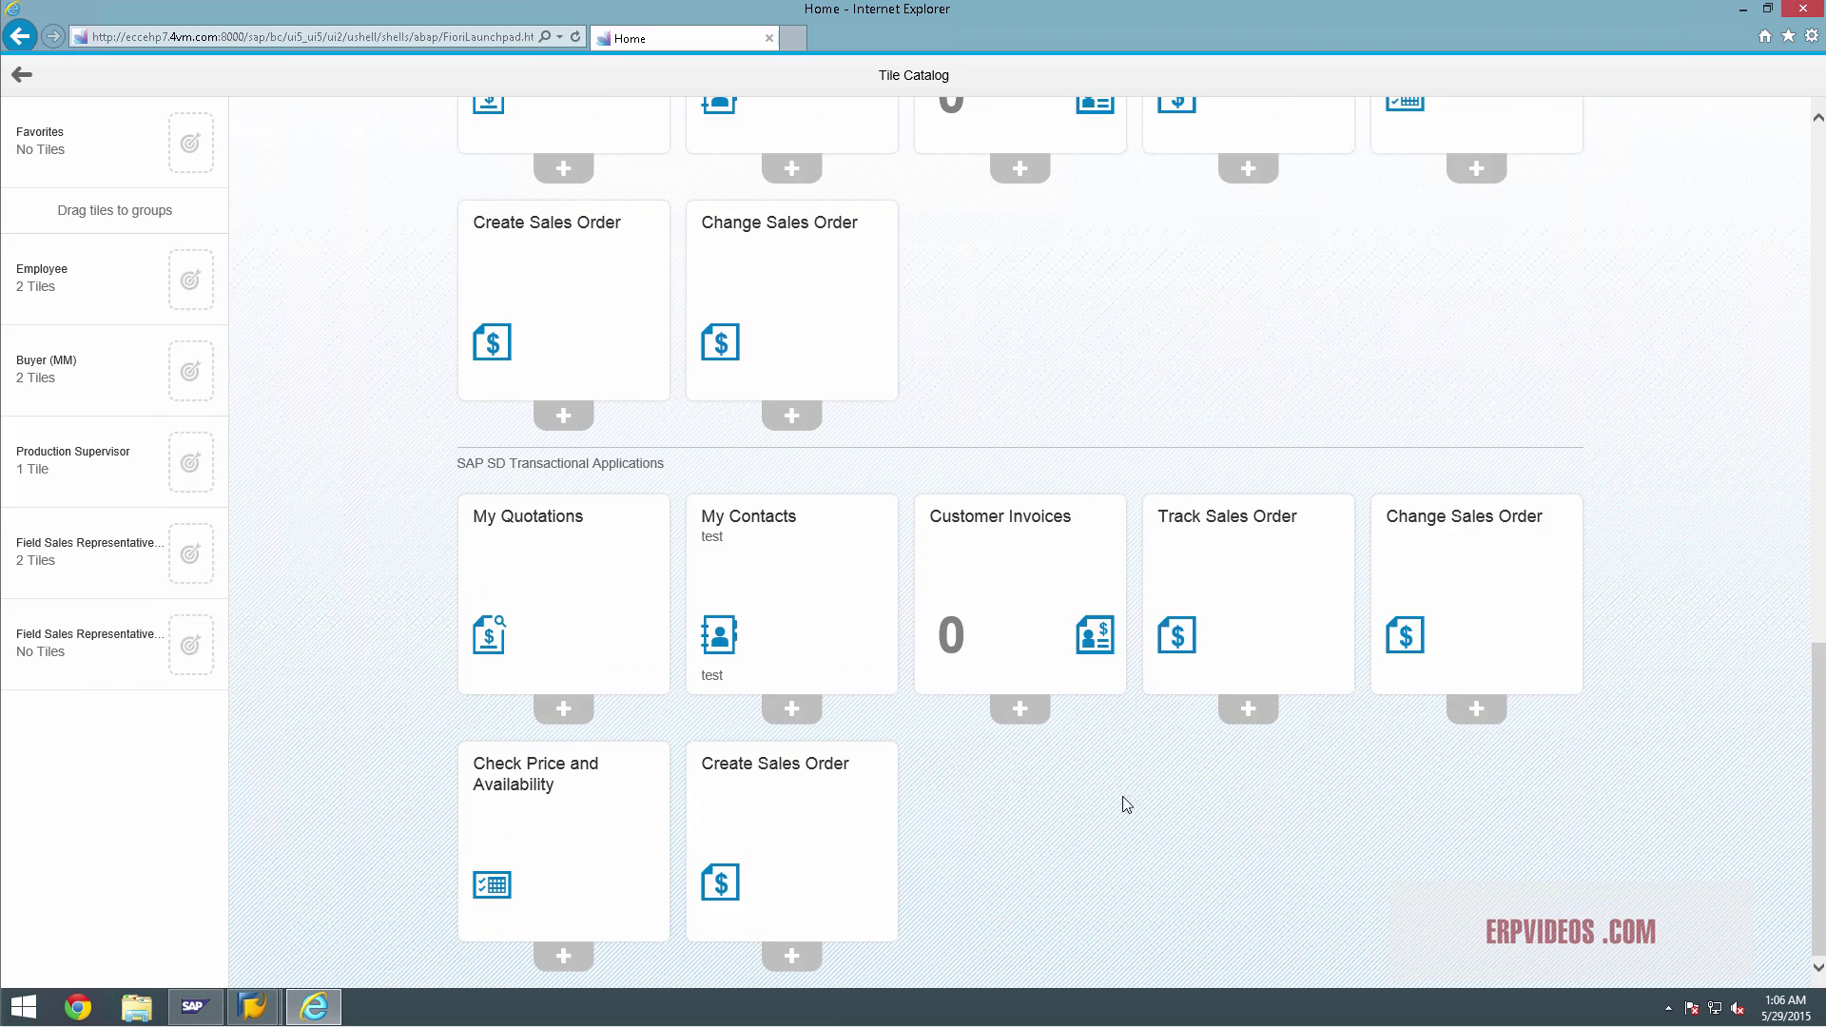
pyautogui.scroll(10, 1329, 829)
pyautogui.scroll(4, 1265, 523)
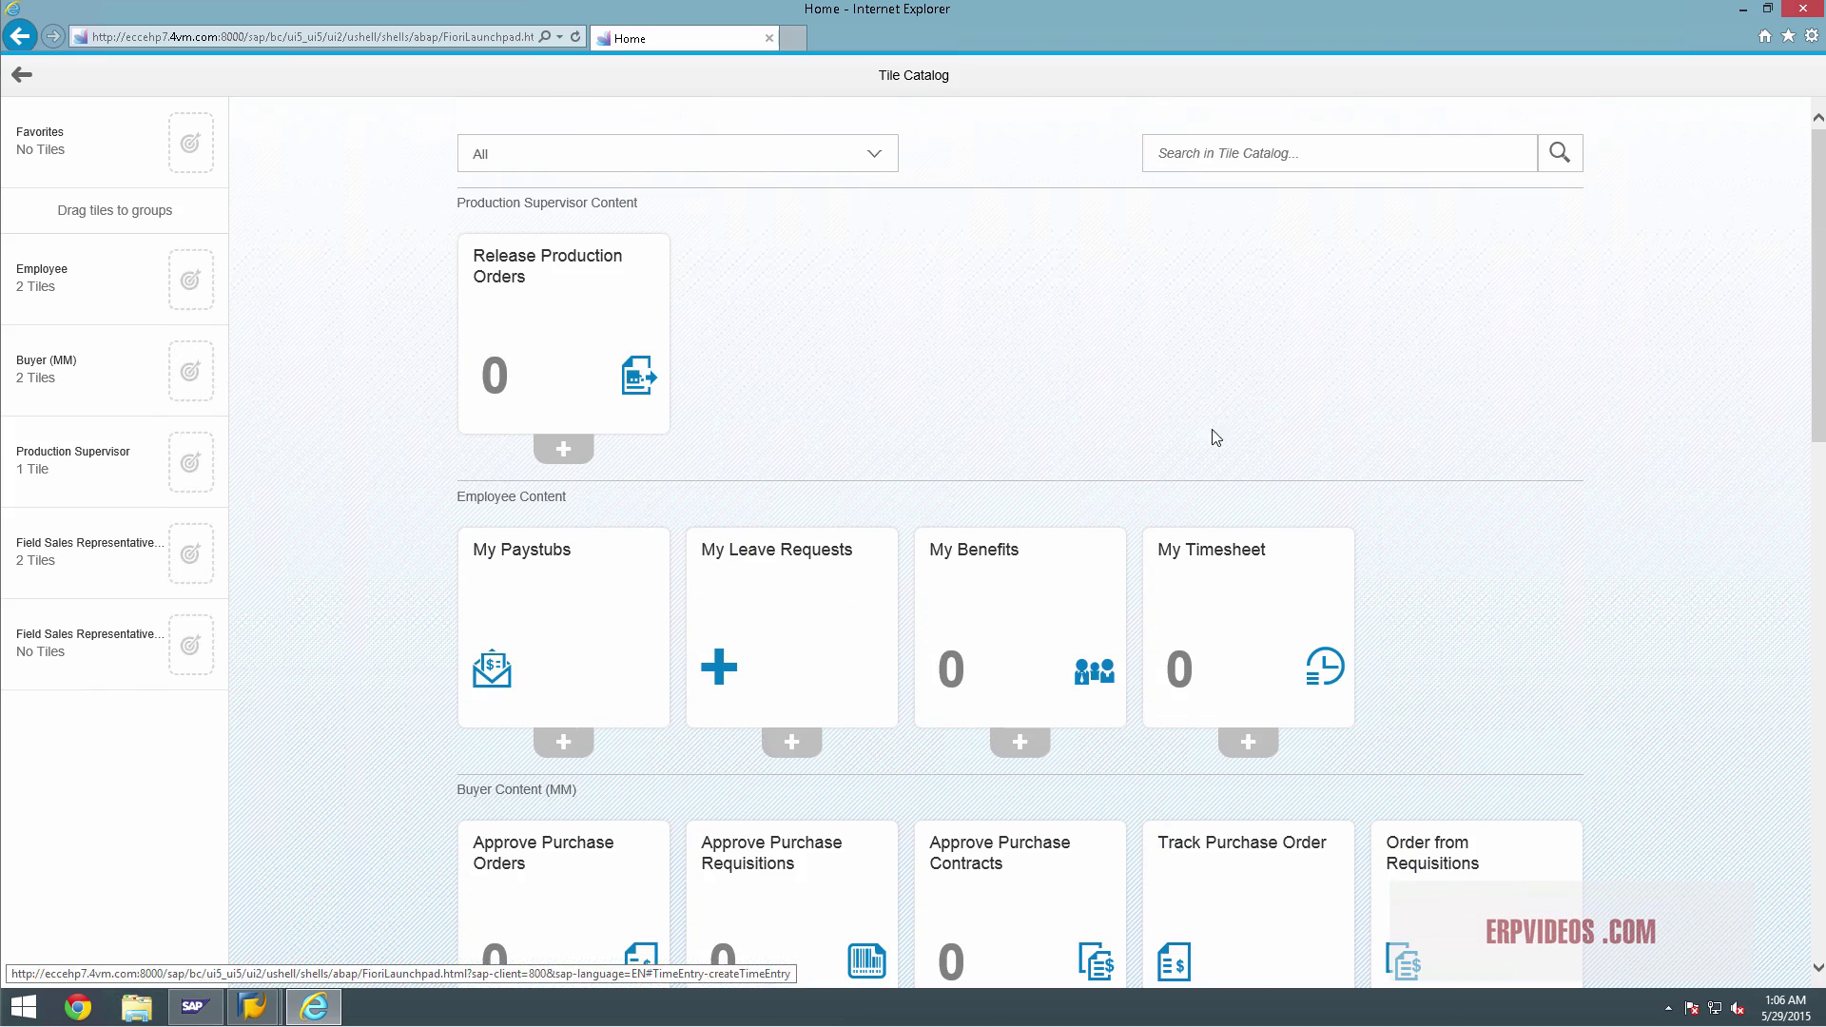
pyautogui.scroll(-10, 884, 447)
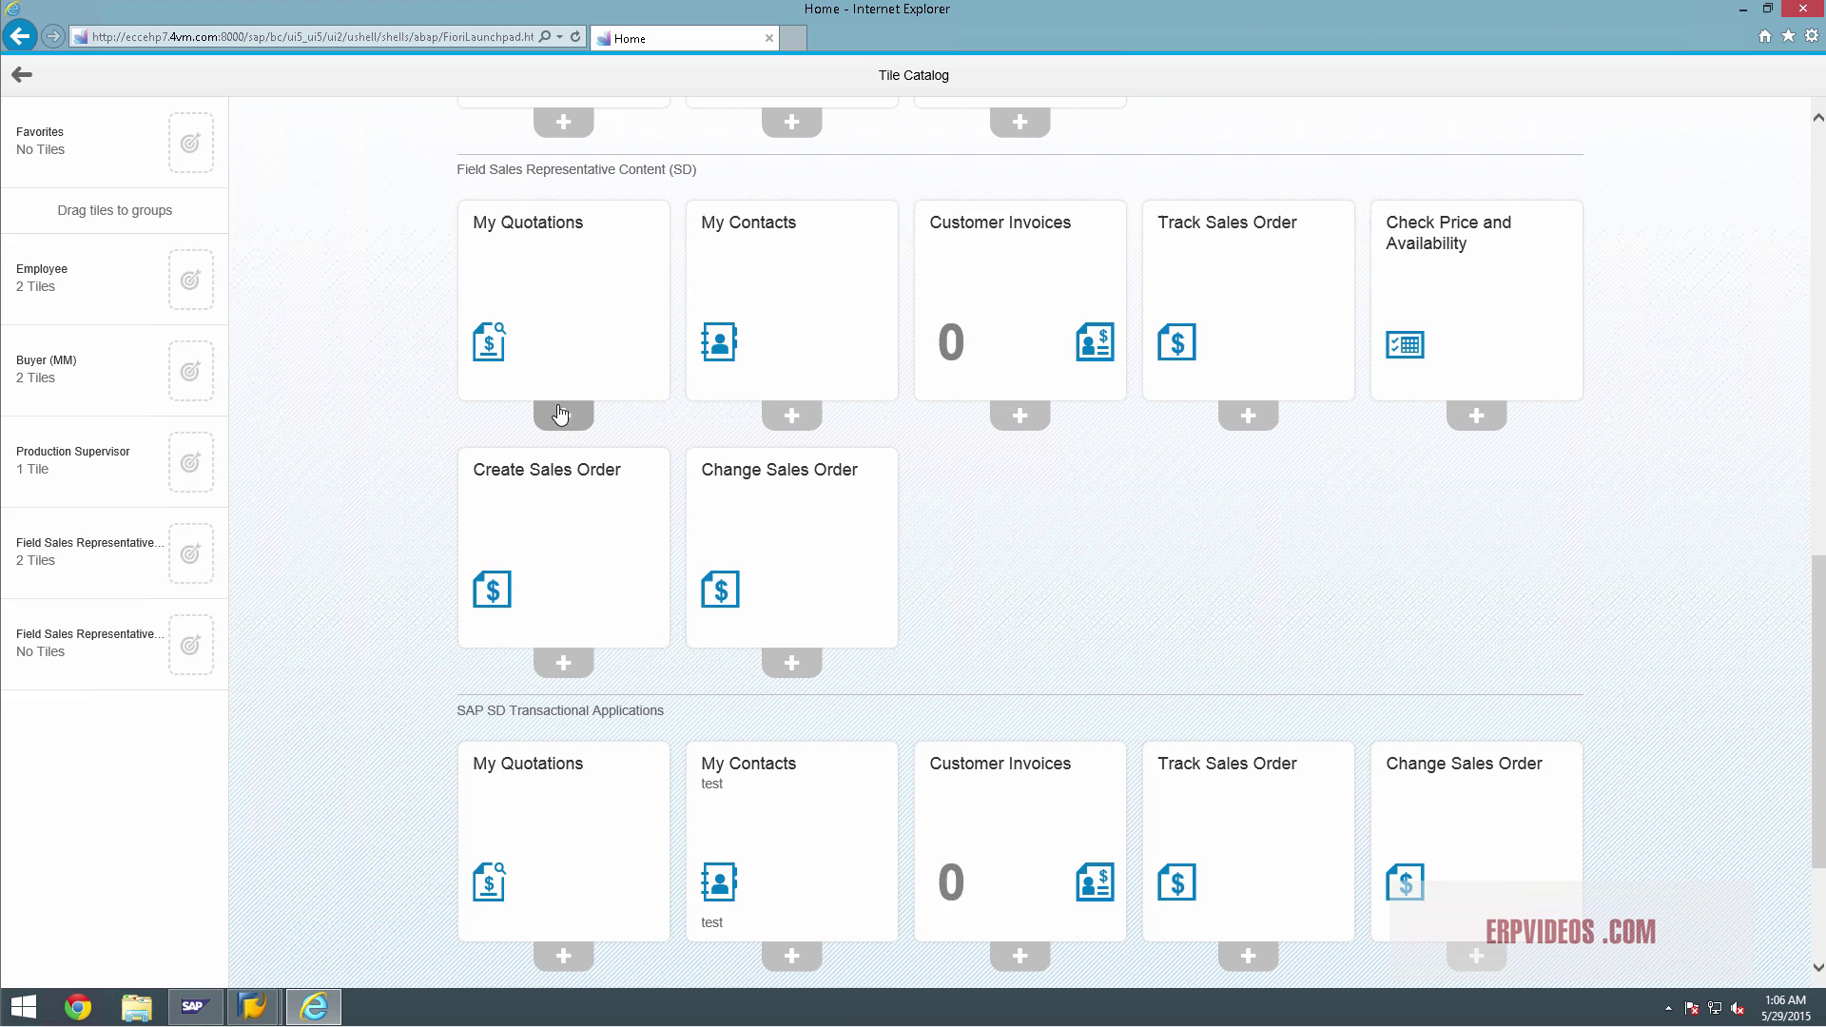
pyautogui.scroll(-3, 567, 423)
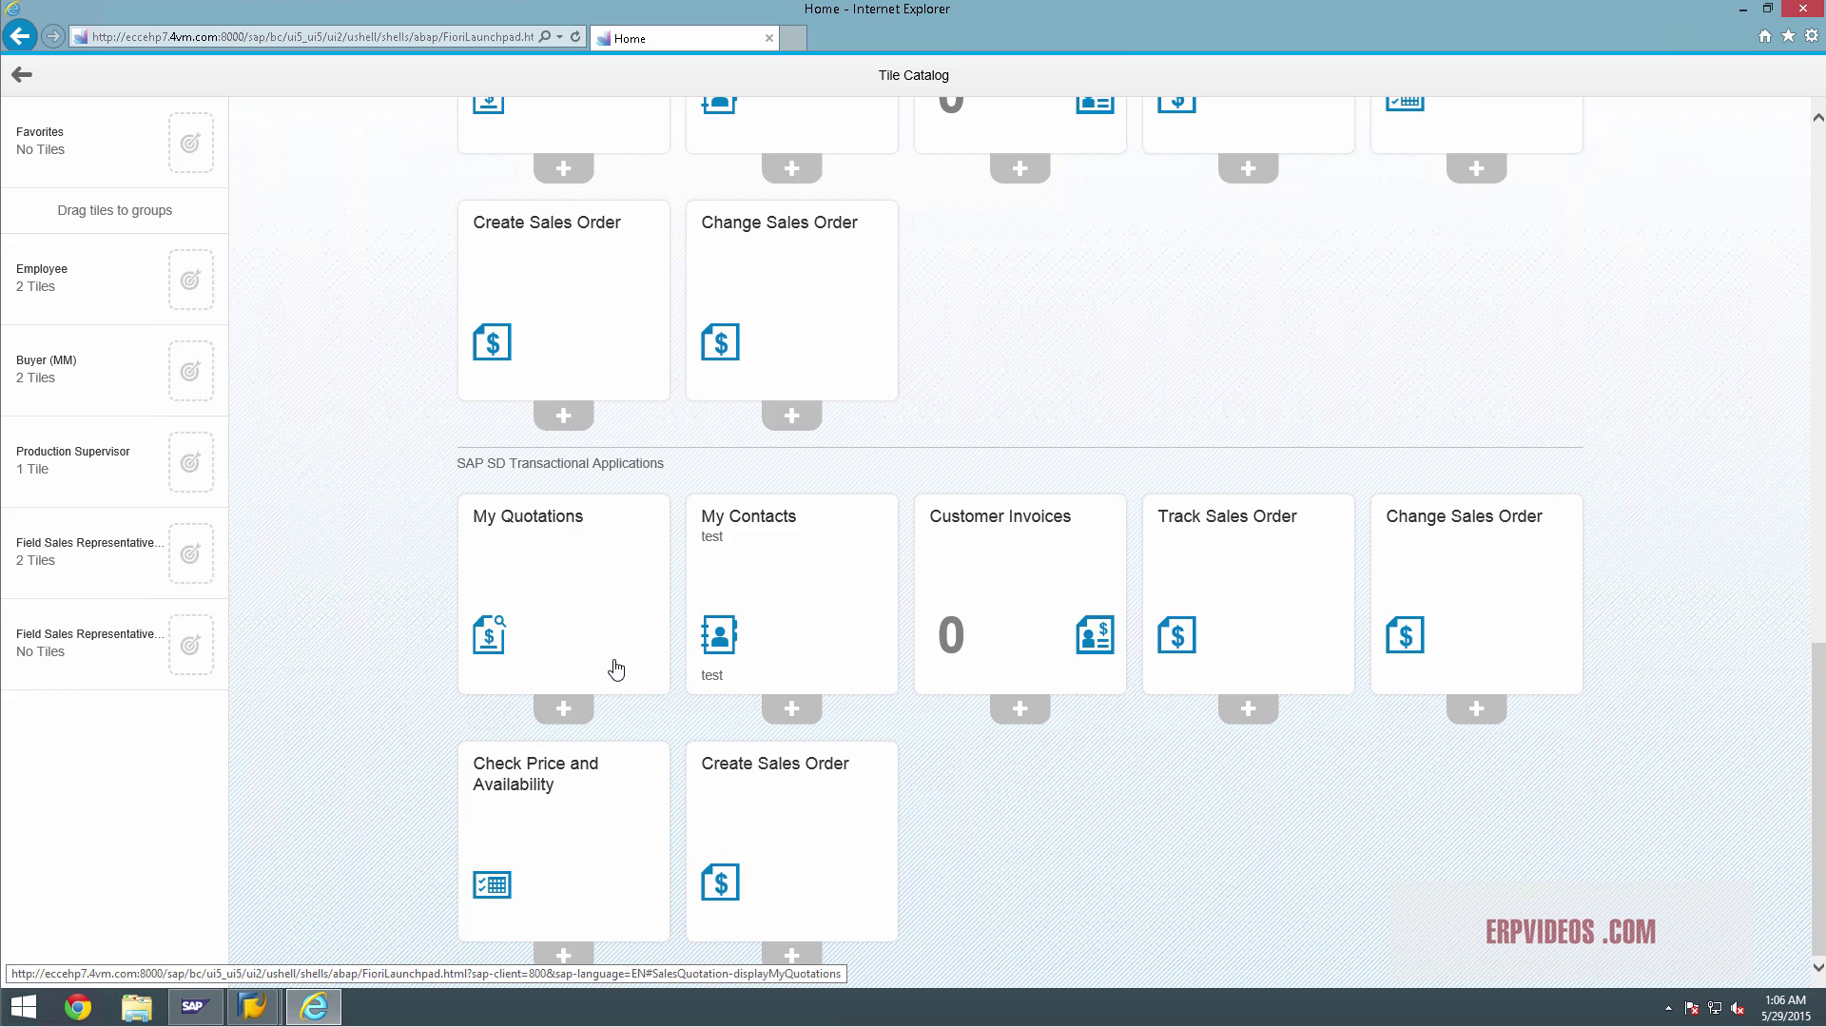
pyautogui.scroll(6, 615, 660)
pyautogui.scroll(4, 663, 594)
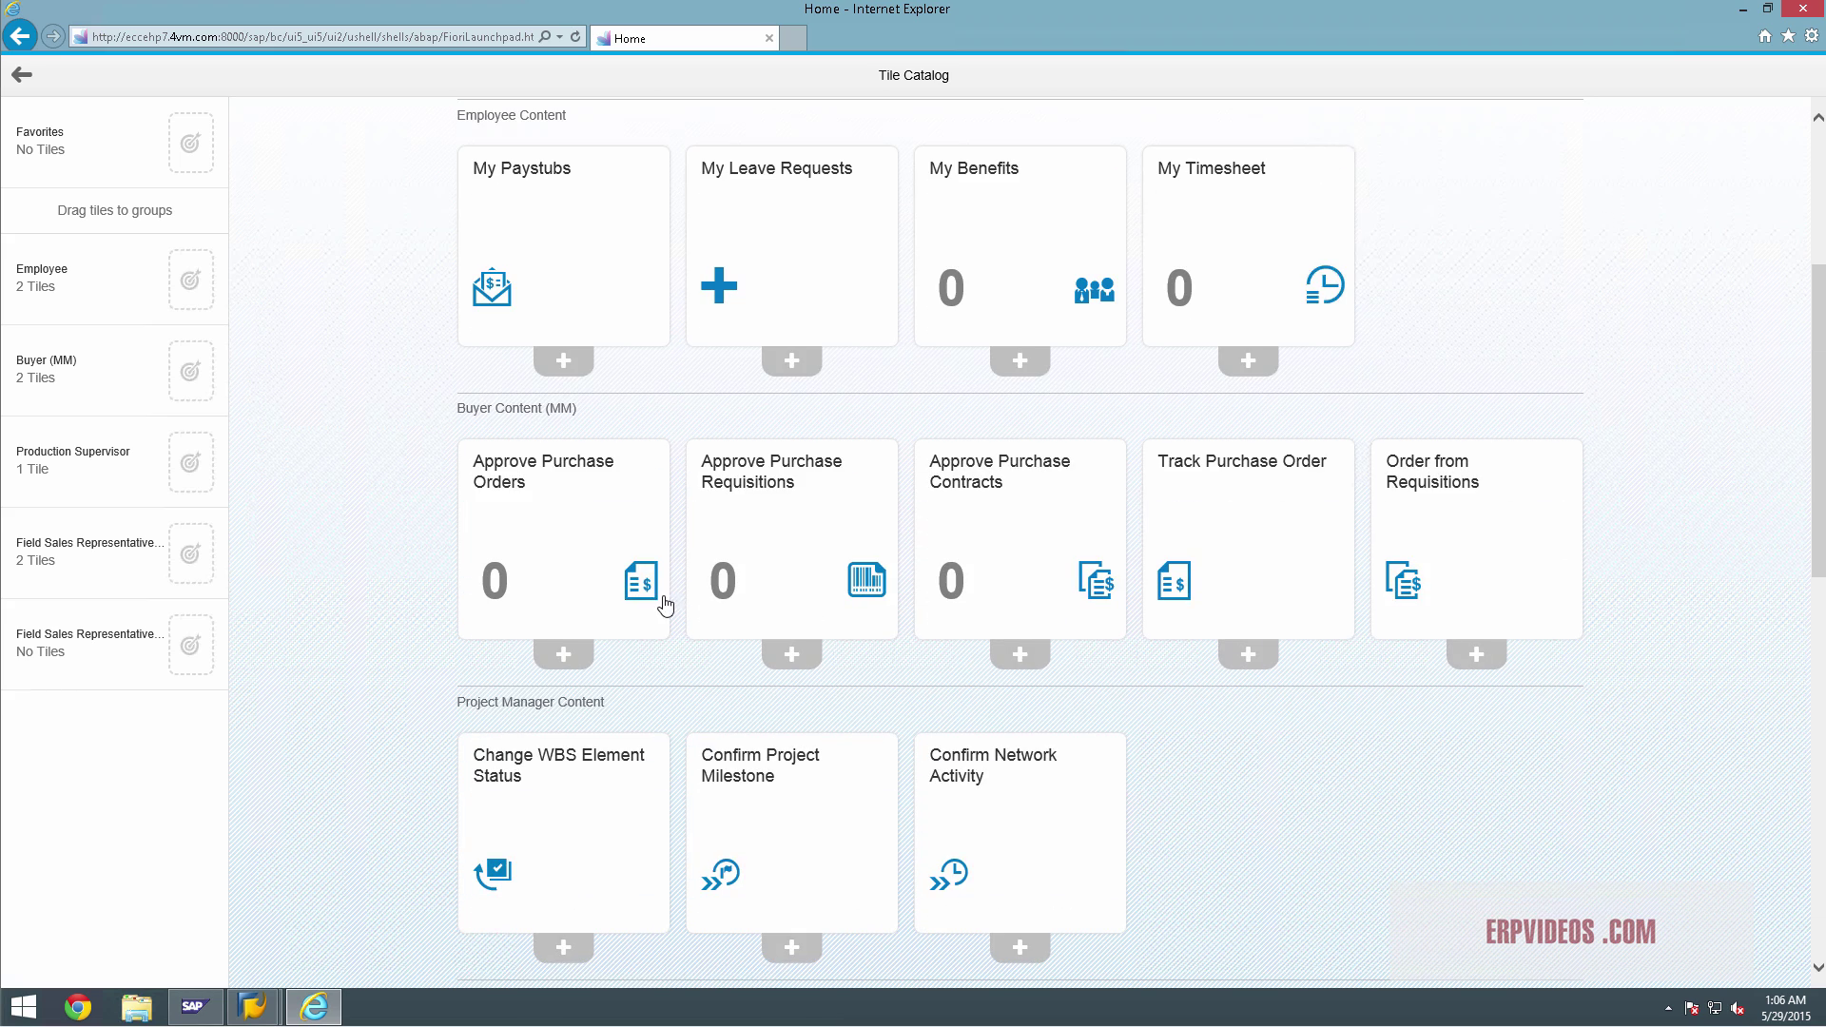
pyautogui.scroll(4, 594, 609)
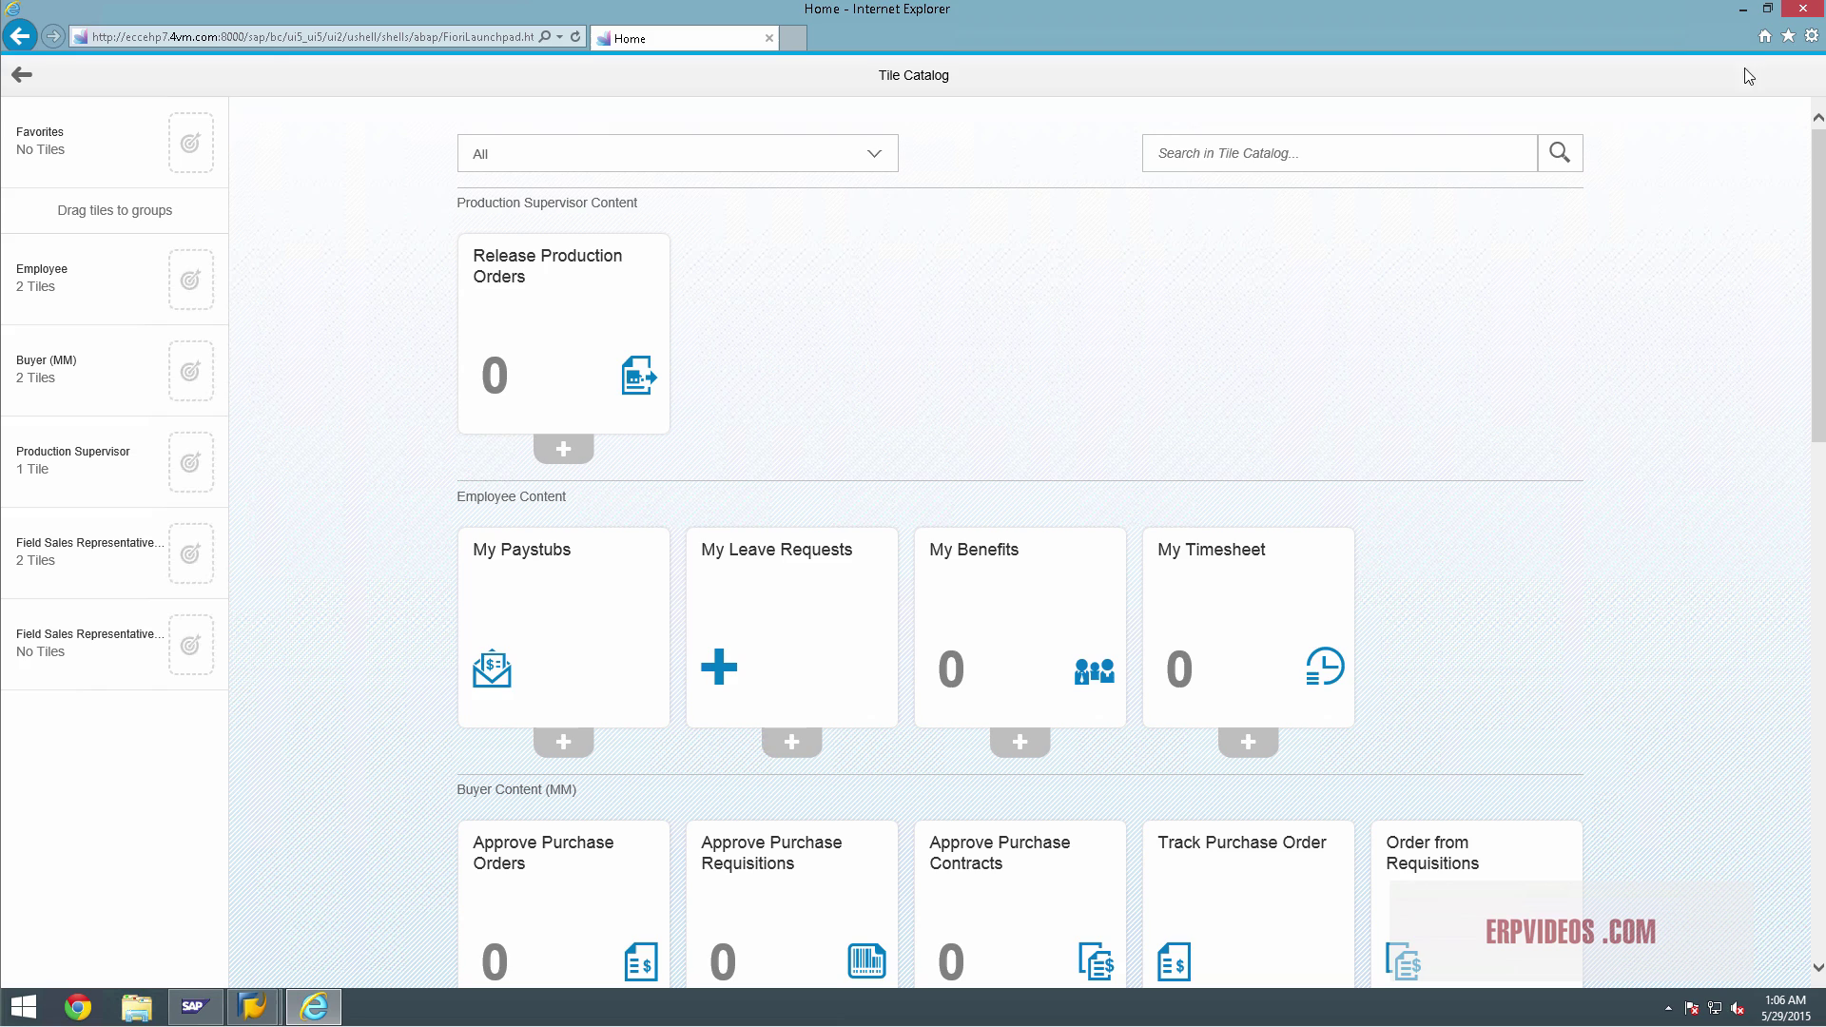
pyautogui.click(11, 80)
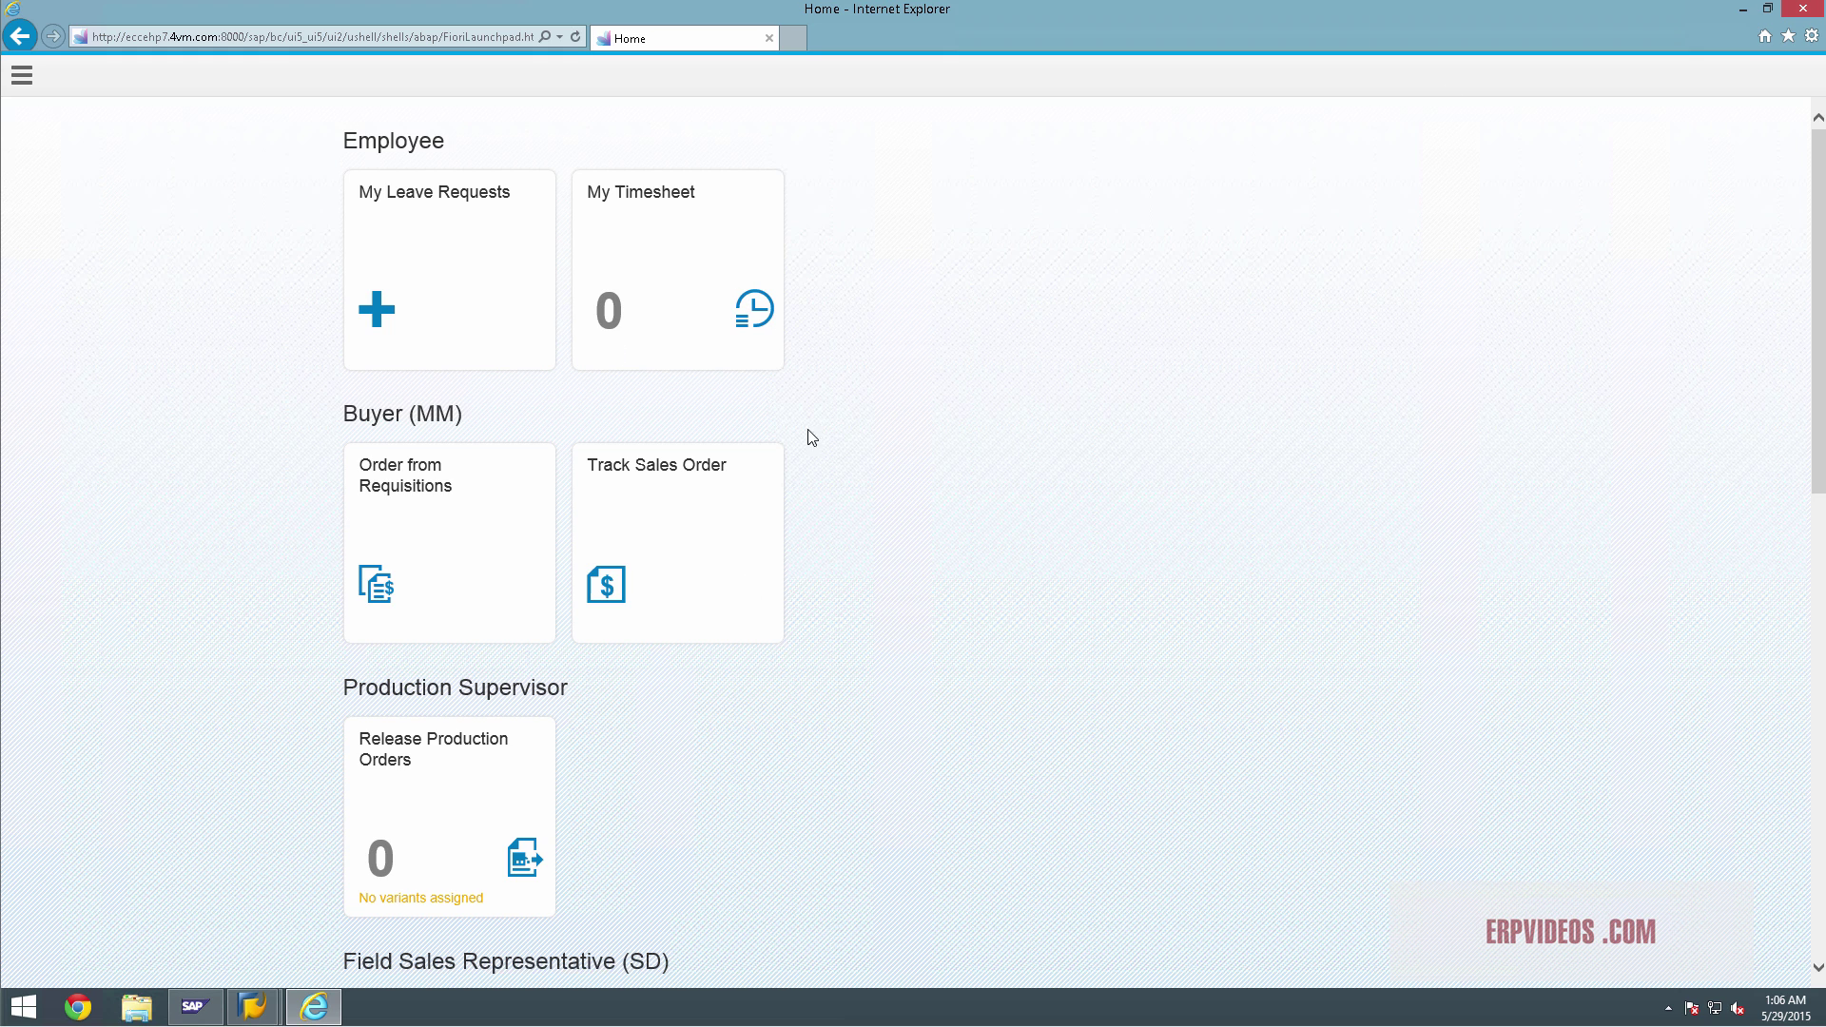
pyautogui.click(701, 267)
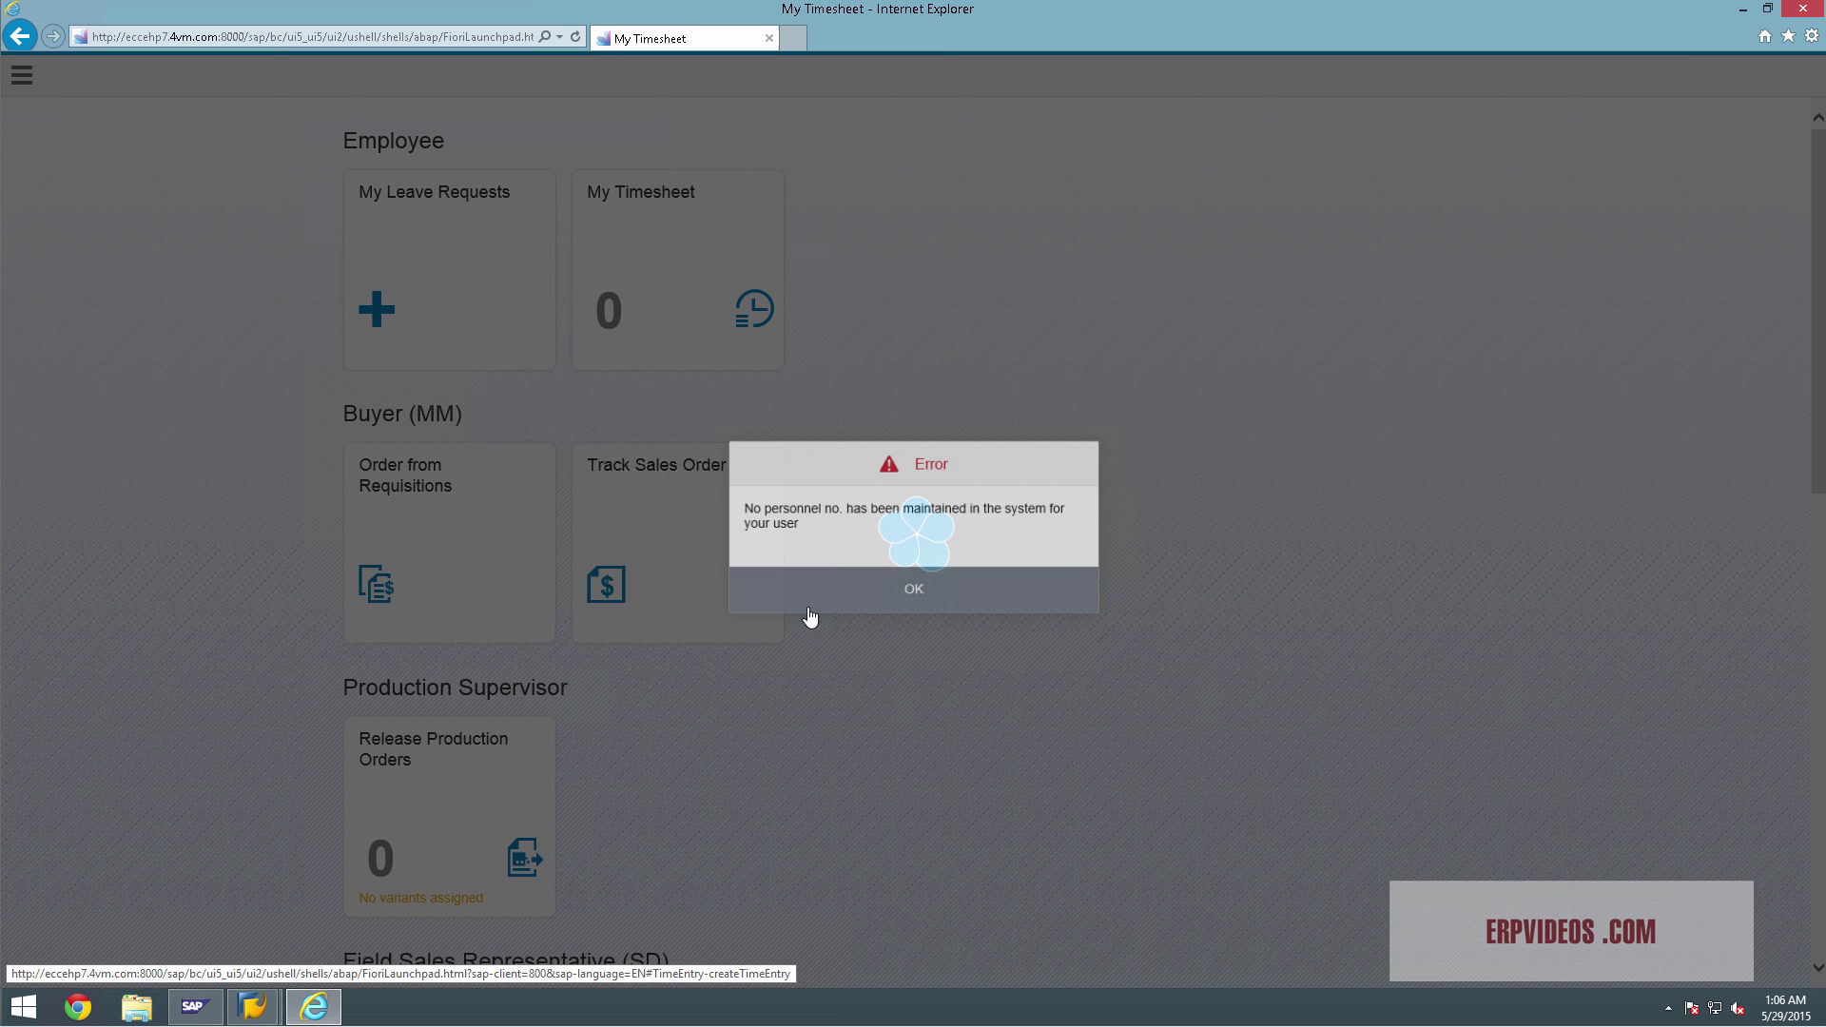
pyautogui.click(809, 609)
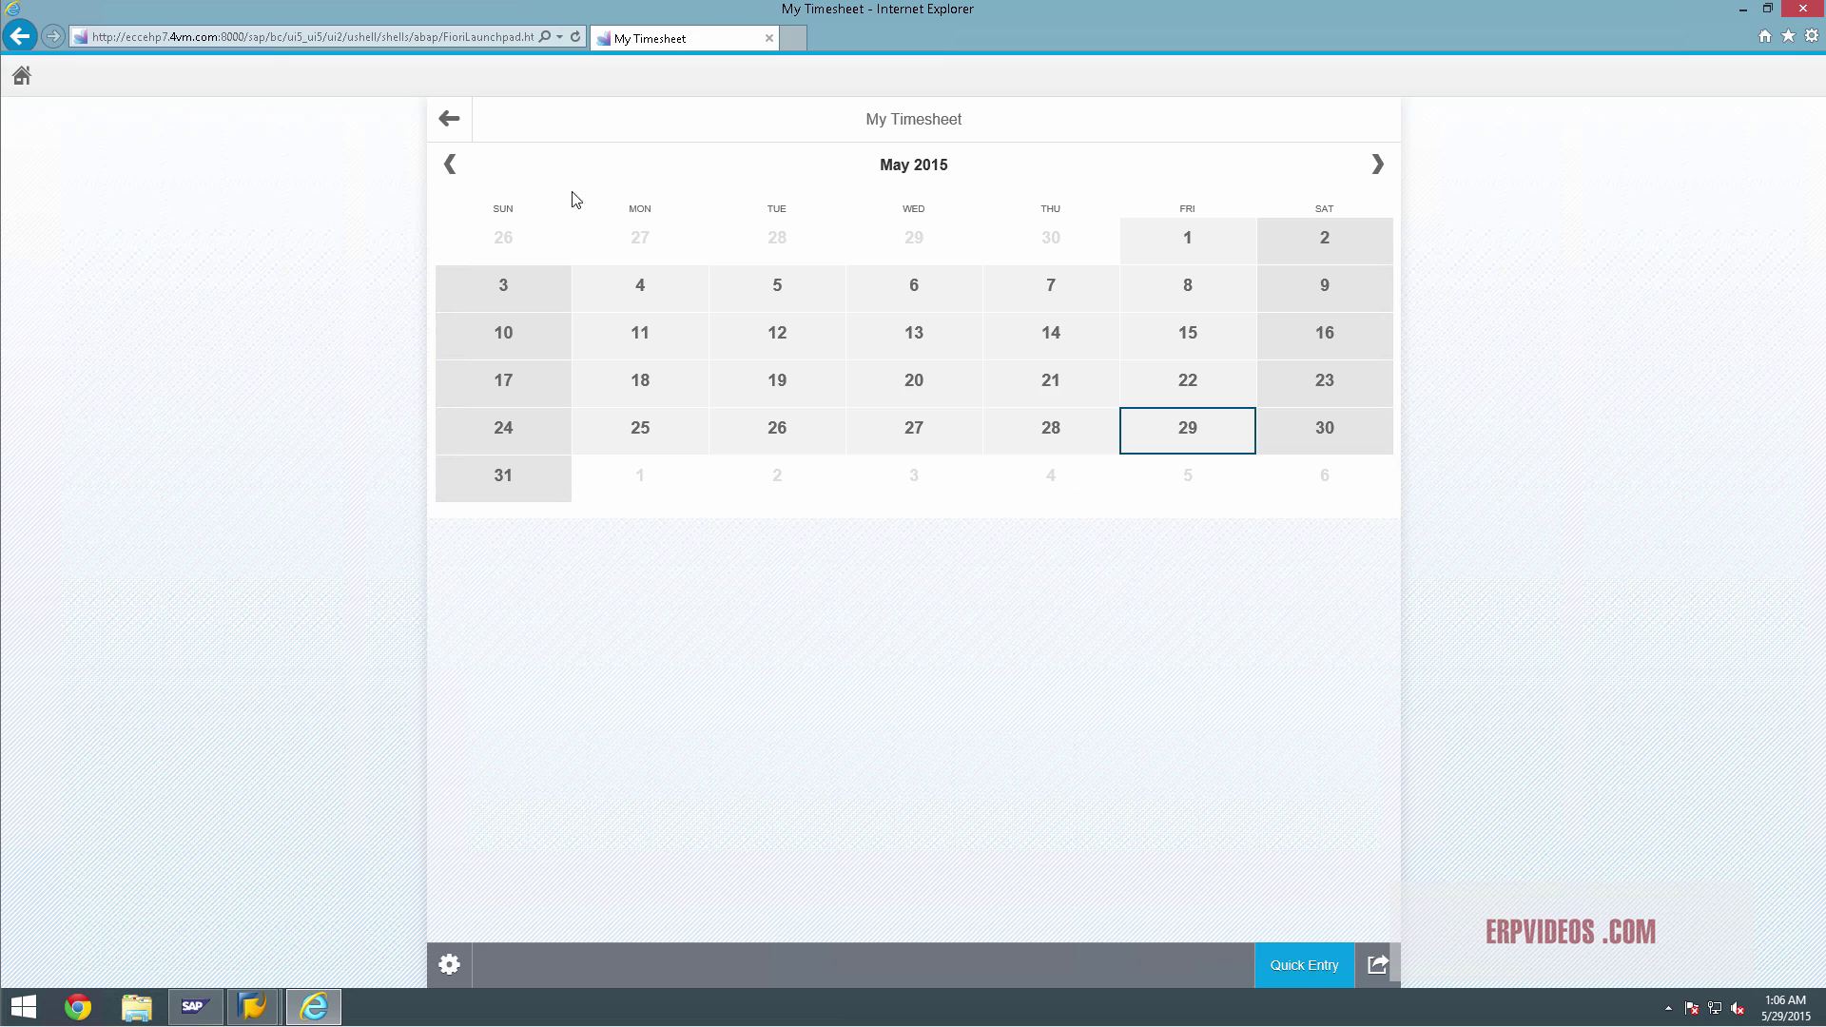
pyautogui.click(21, 76)
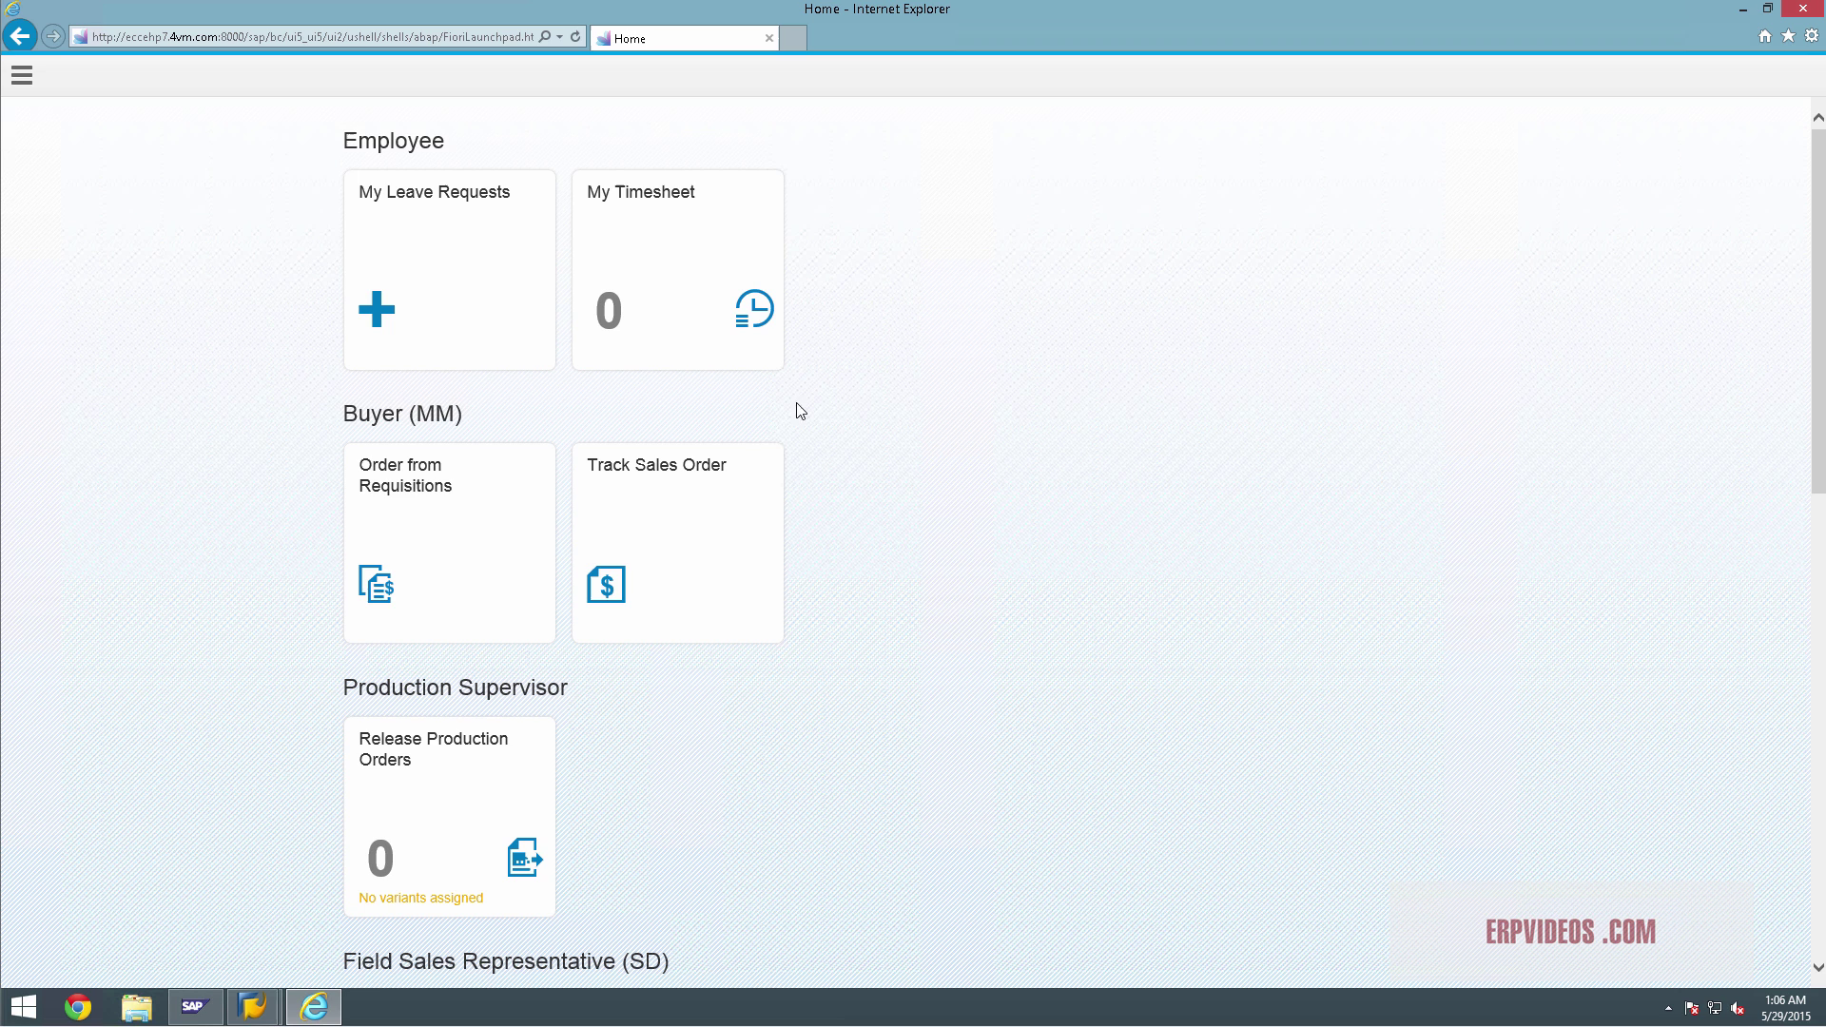
pyautogui.scroll(-8, 901, 542)
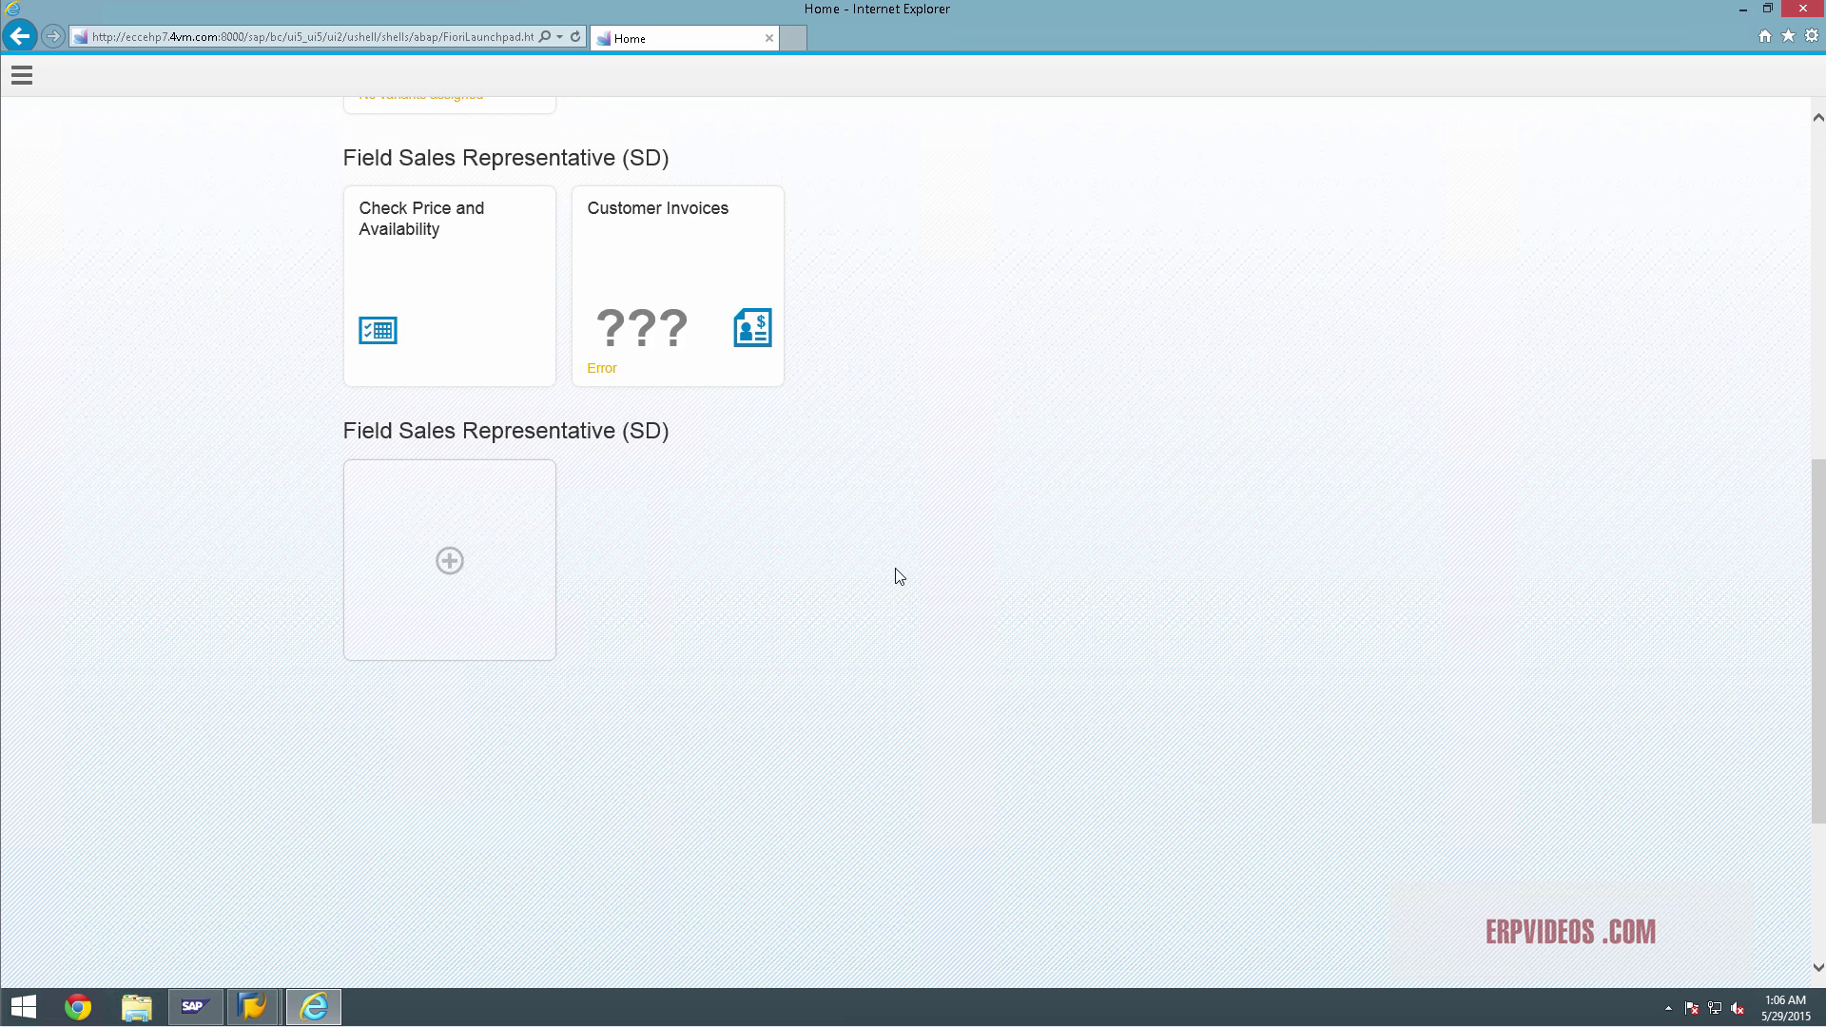
pyautogui.scroll(8, 897, 577)
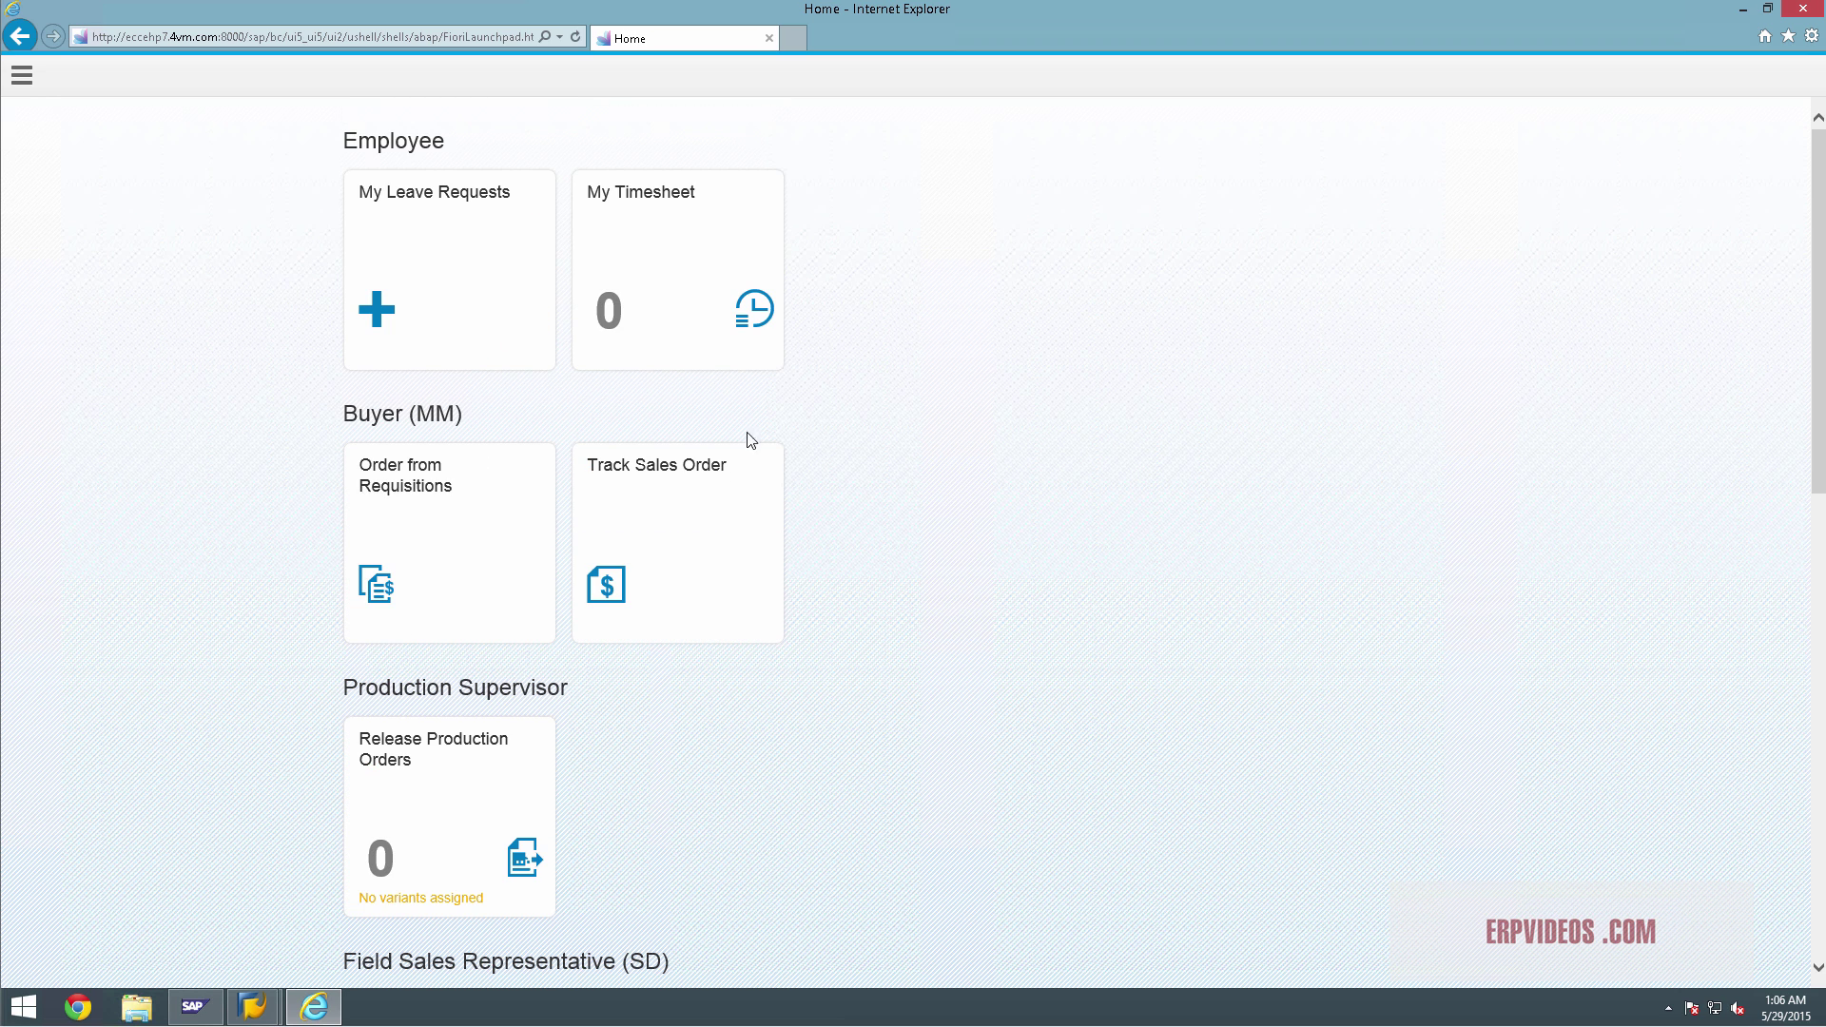
pyautogui.click(21, 38)
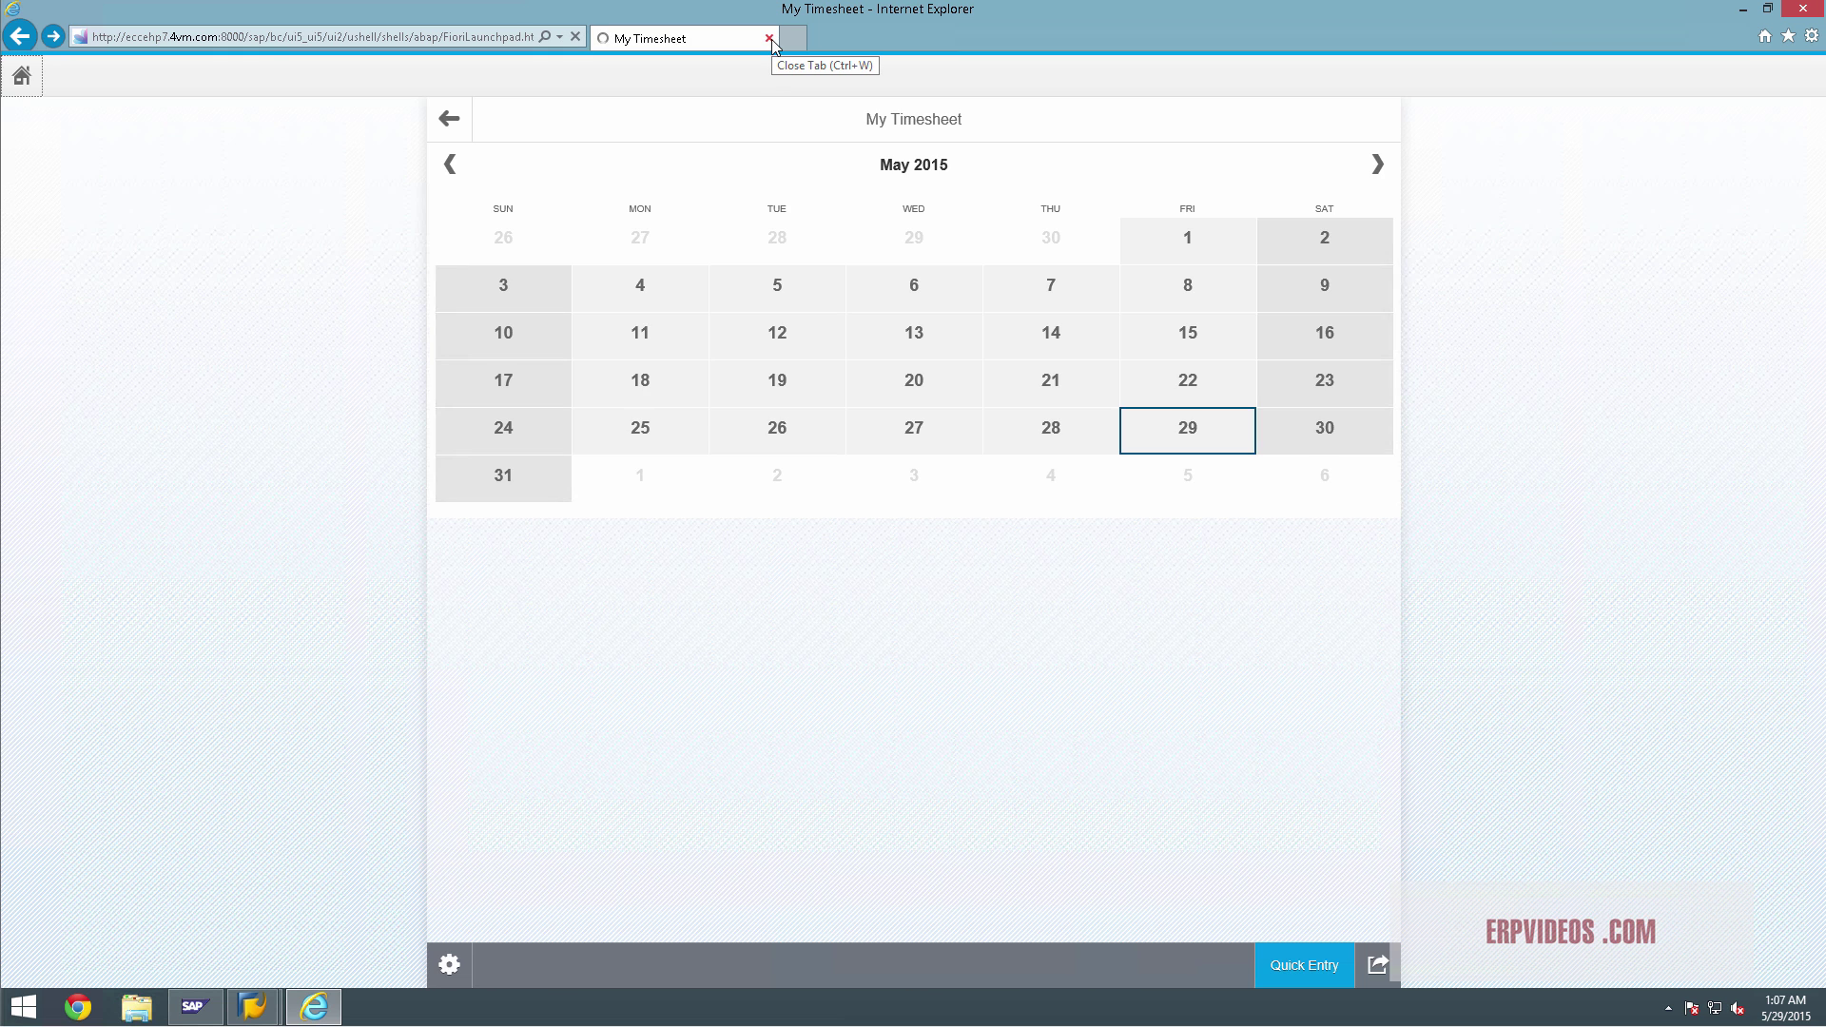
pyautogui.click(20, 78)
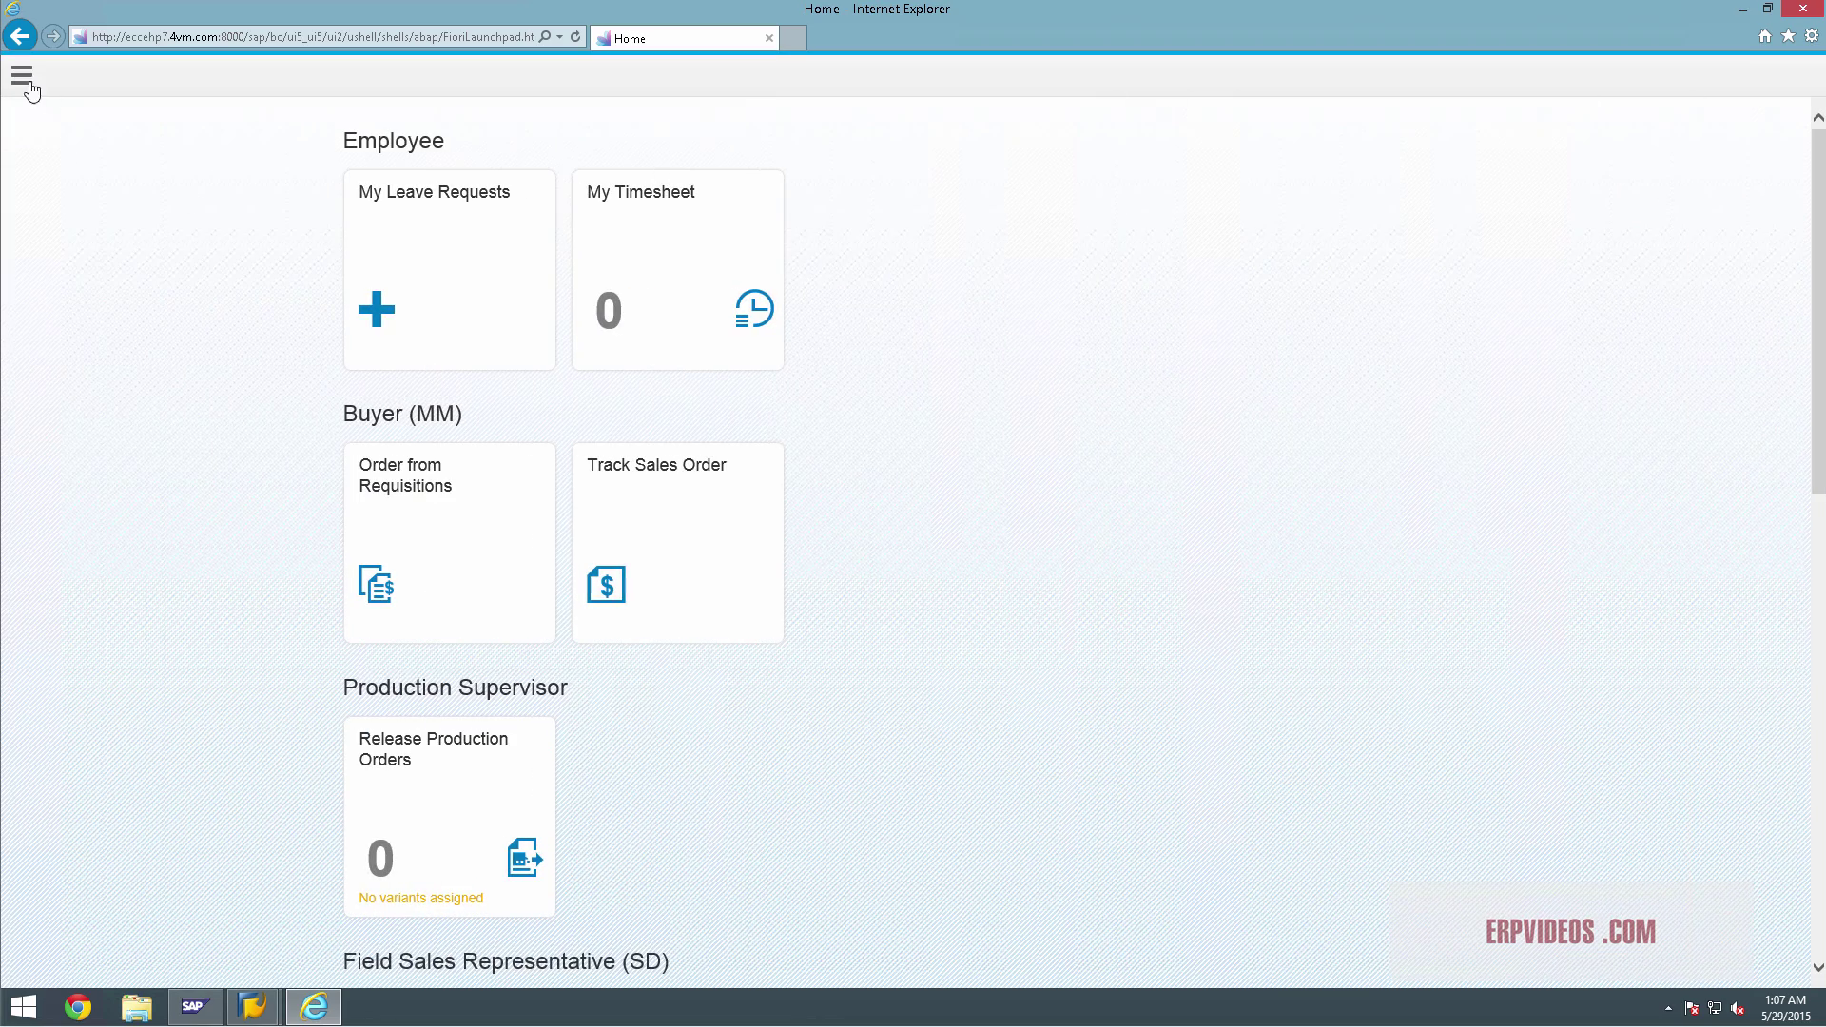
pyautogui.click(20, 75)
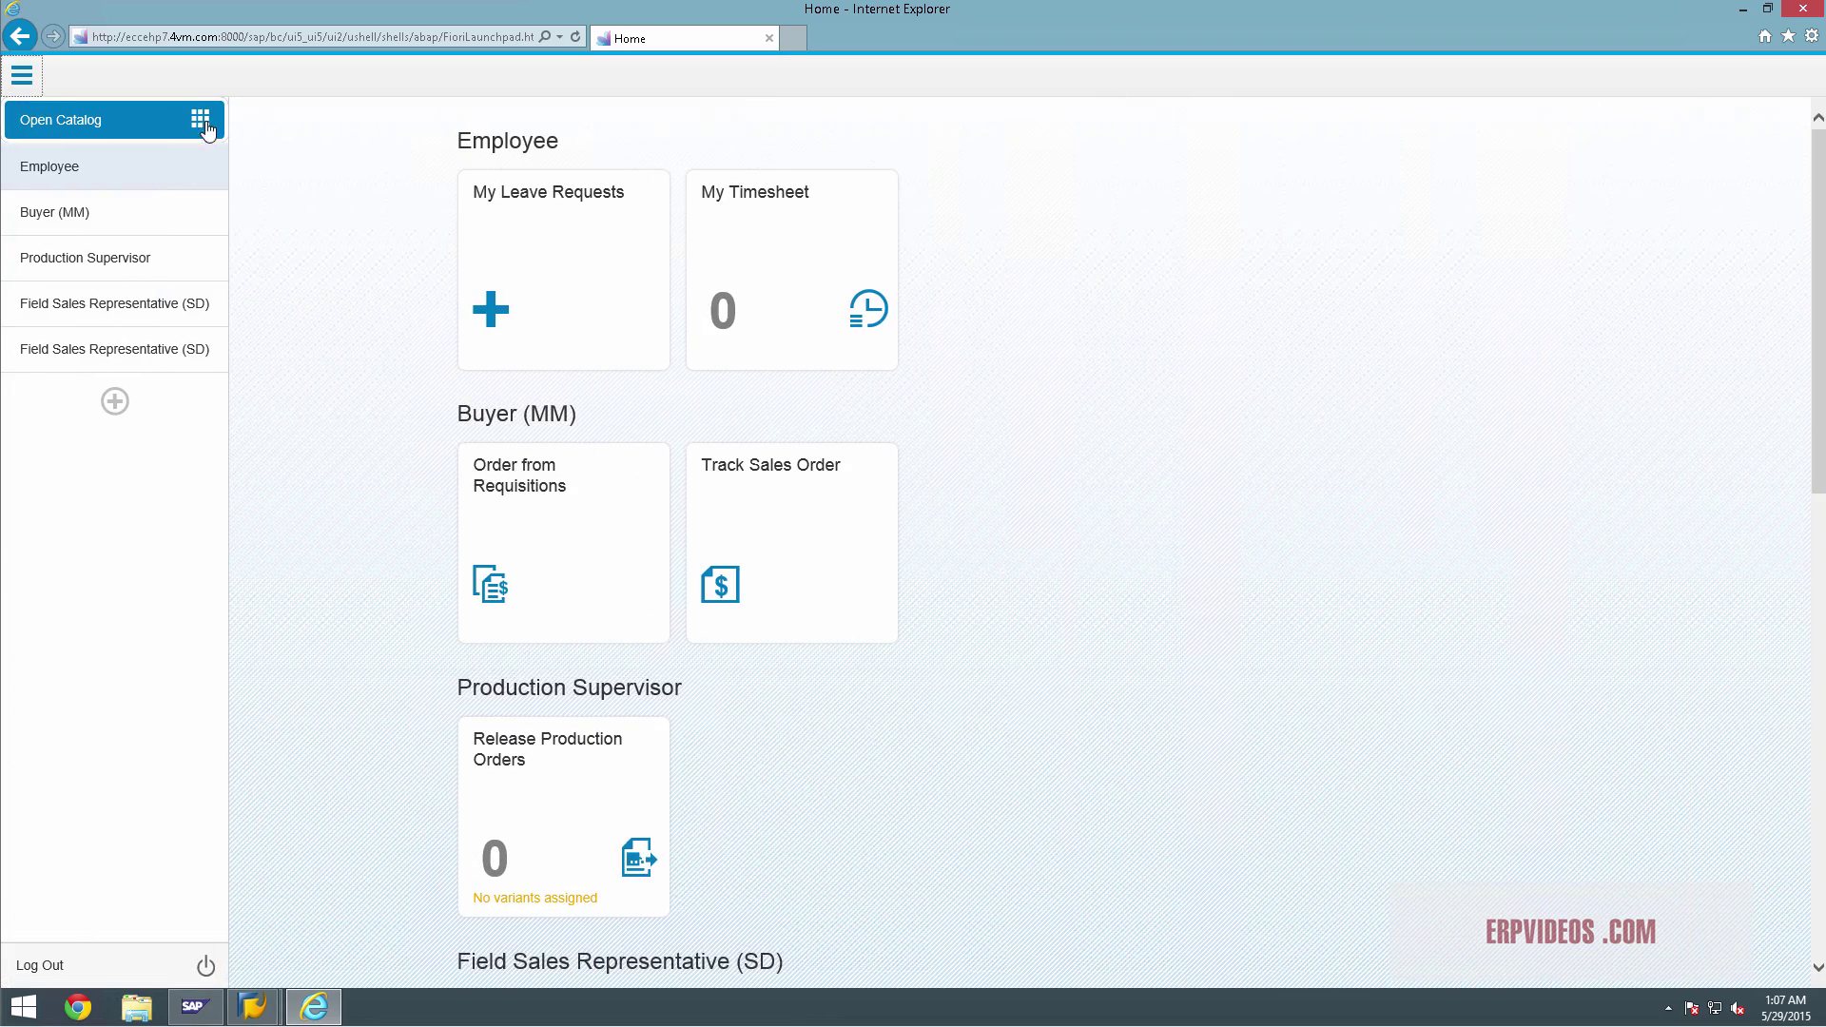
pyautogui.click(201, 121)
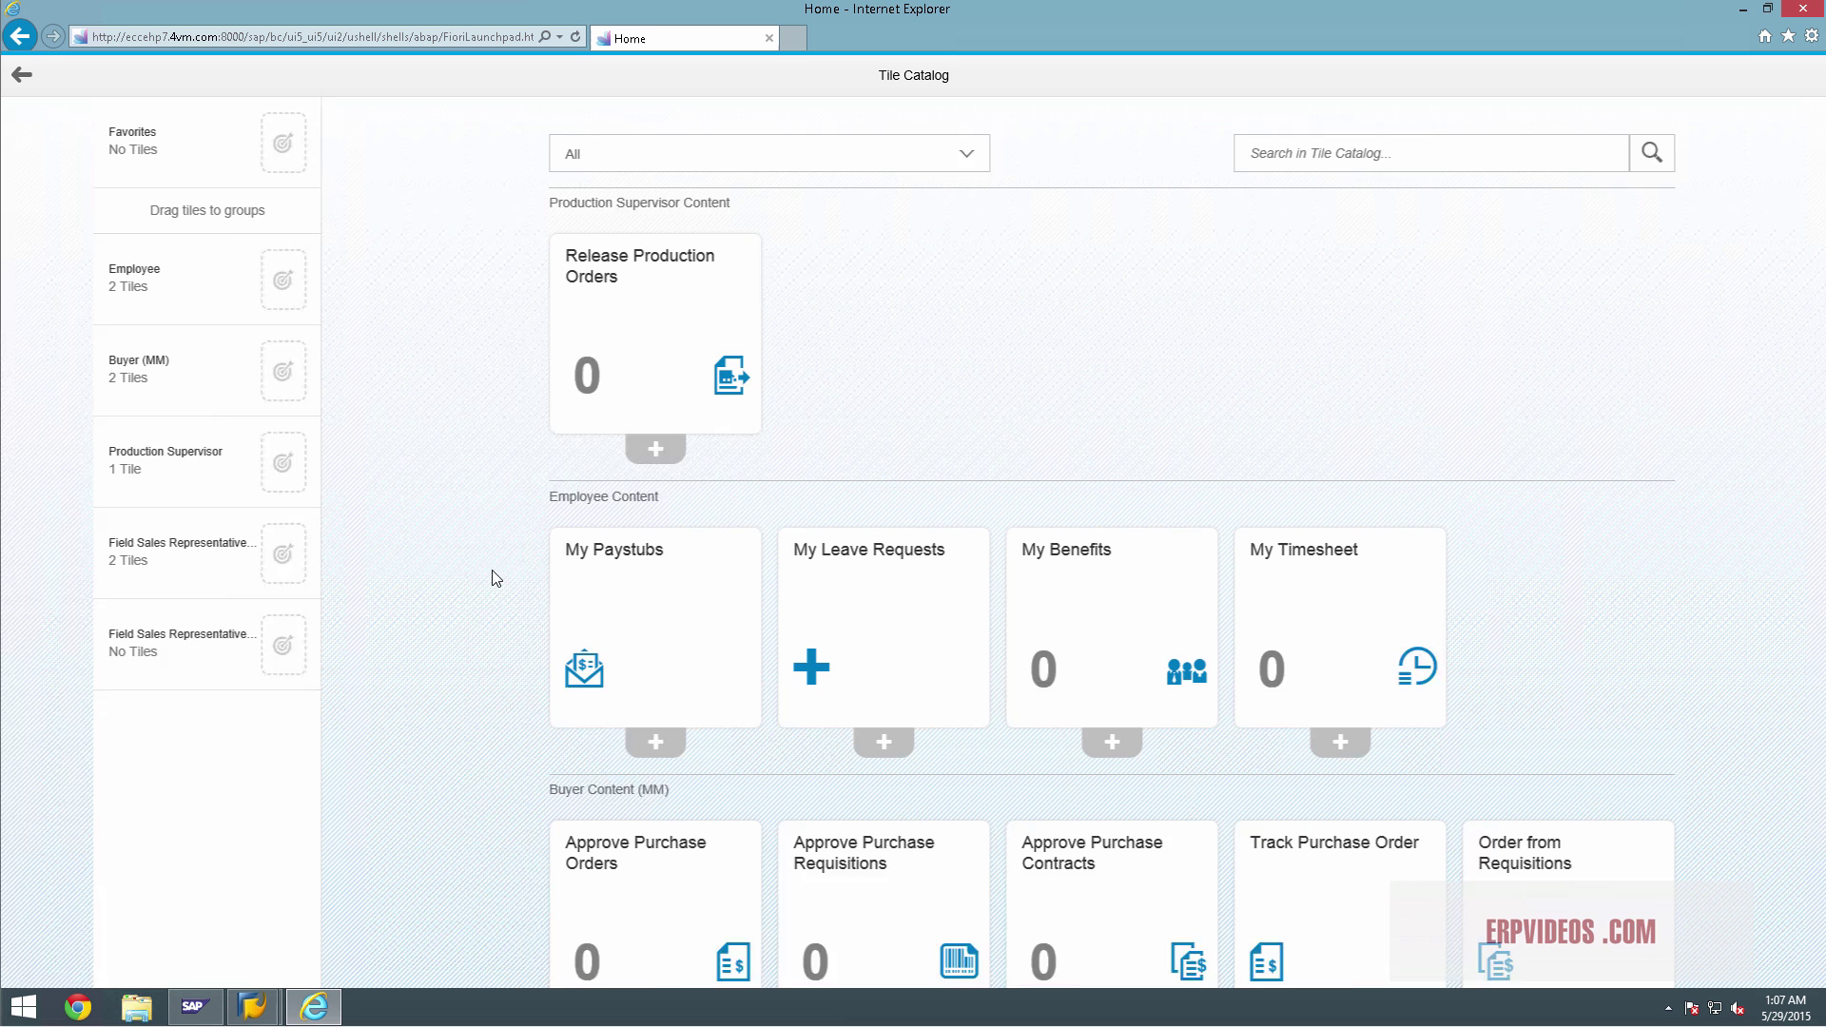
pyautogui.scroll(-5, 490, 518)
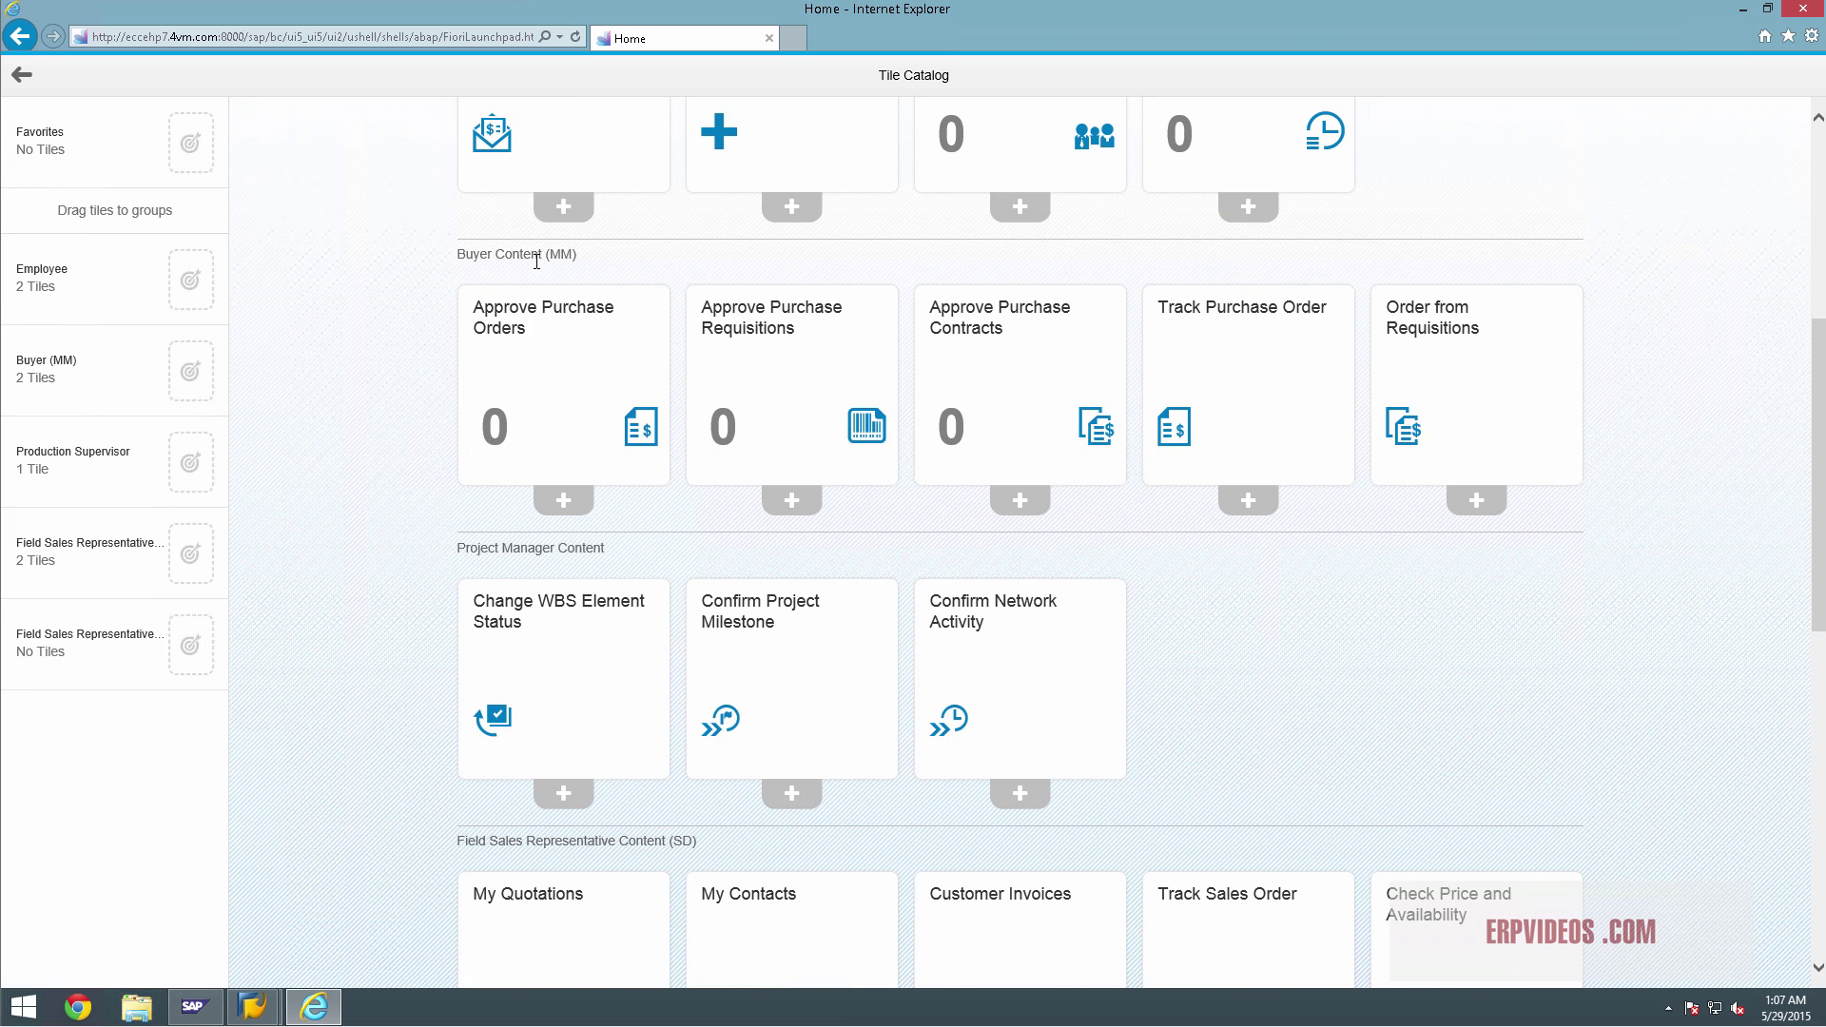
pyautogui.click(587, 335)
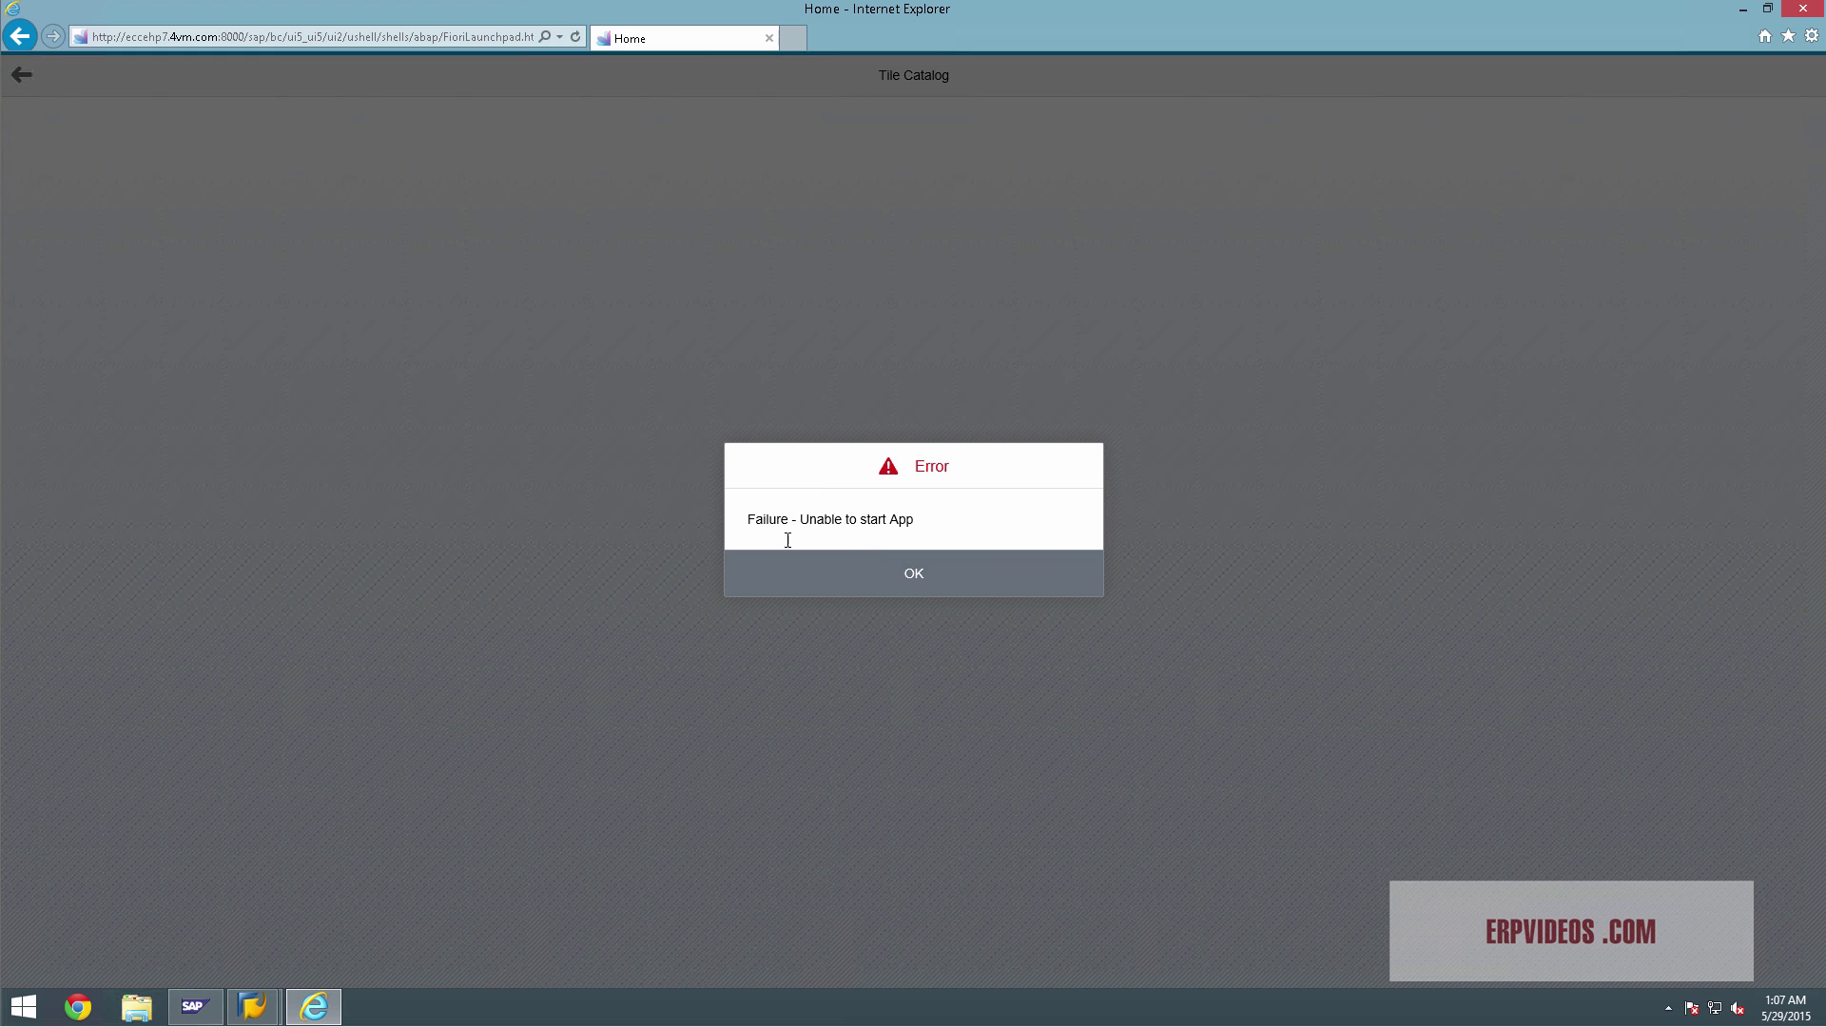
pyautogui.click(907, 591)
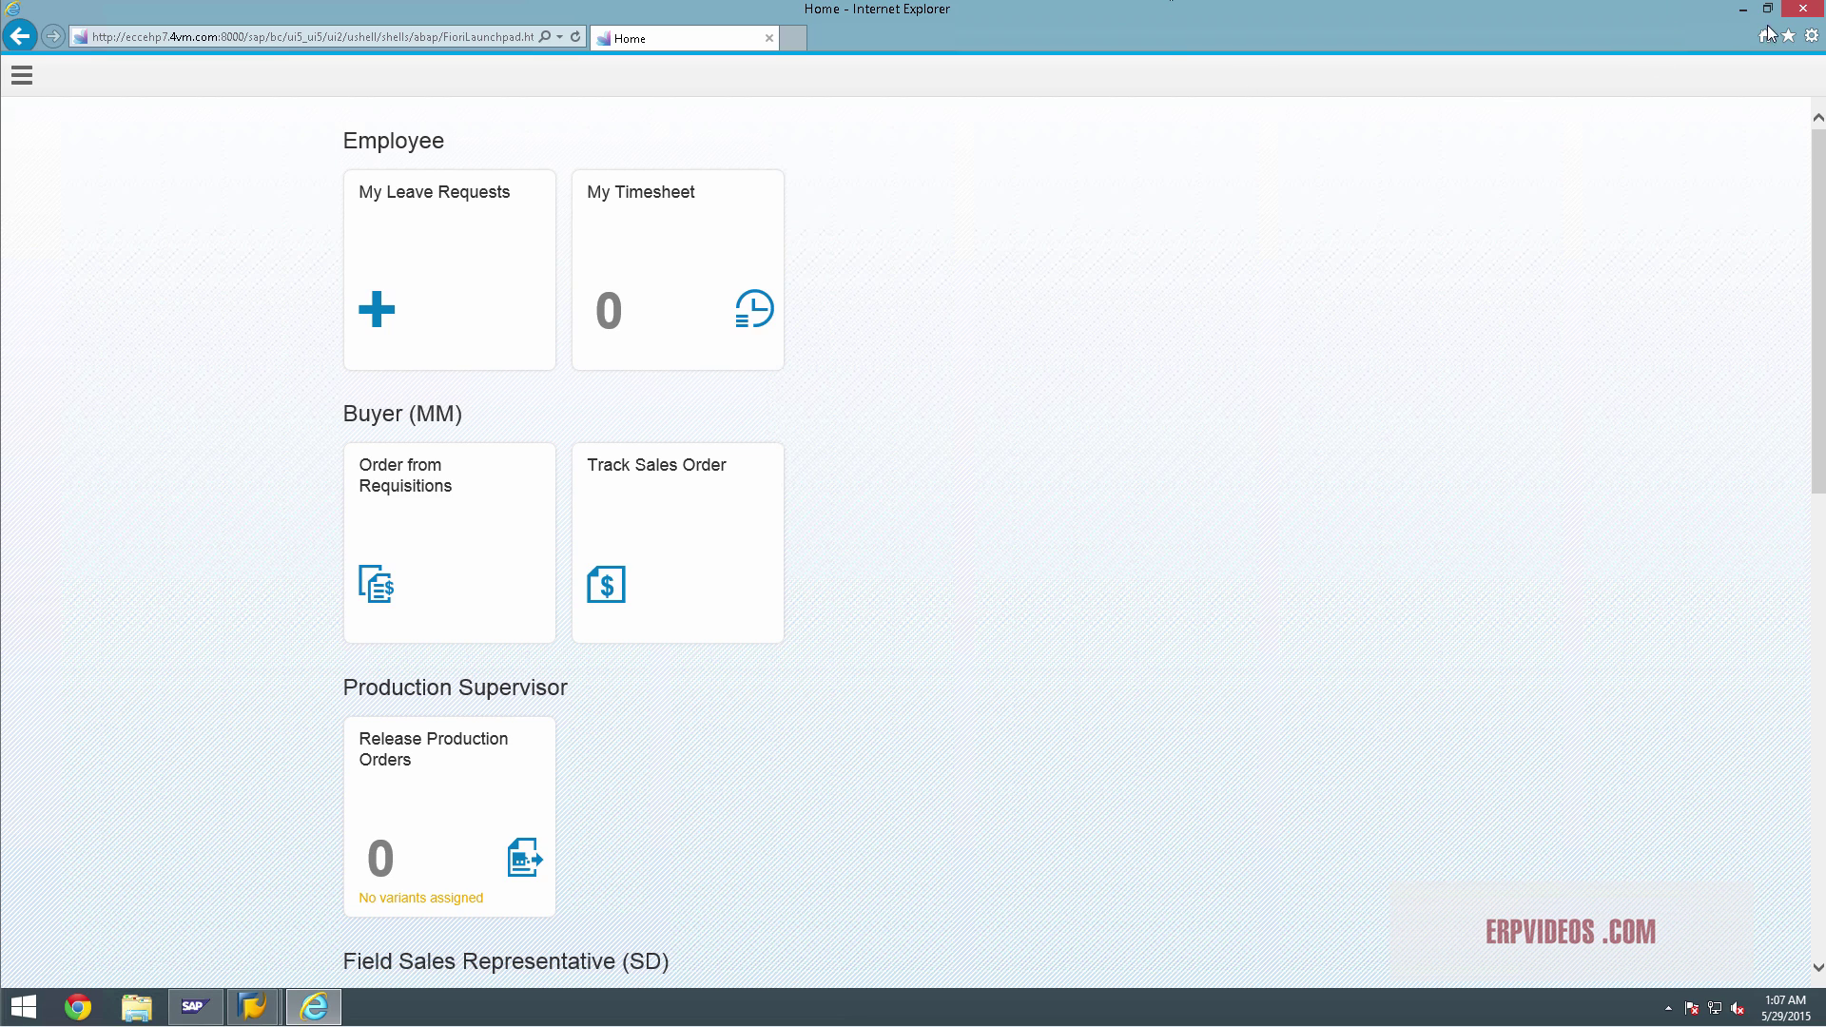
# Close the Internet Explorer window running Fiori Launchpad
pyautogui.click(1801, 11)
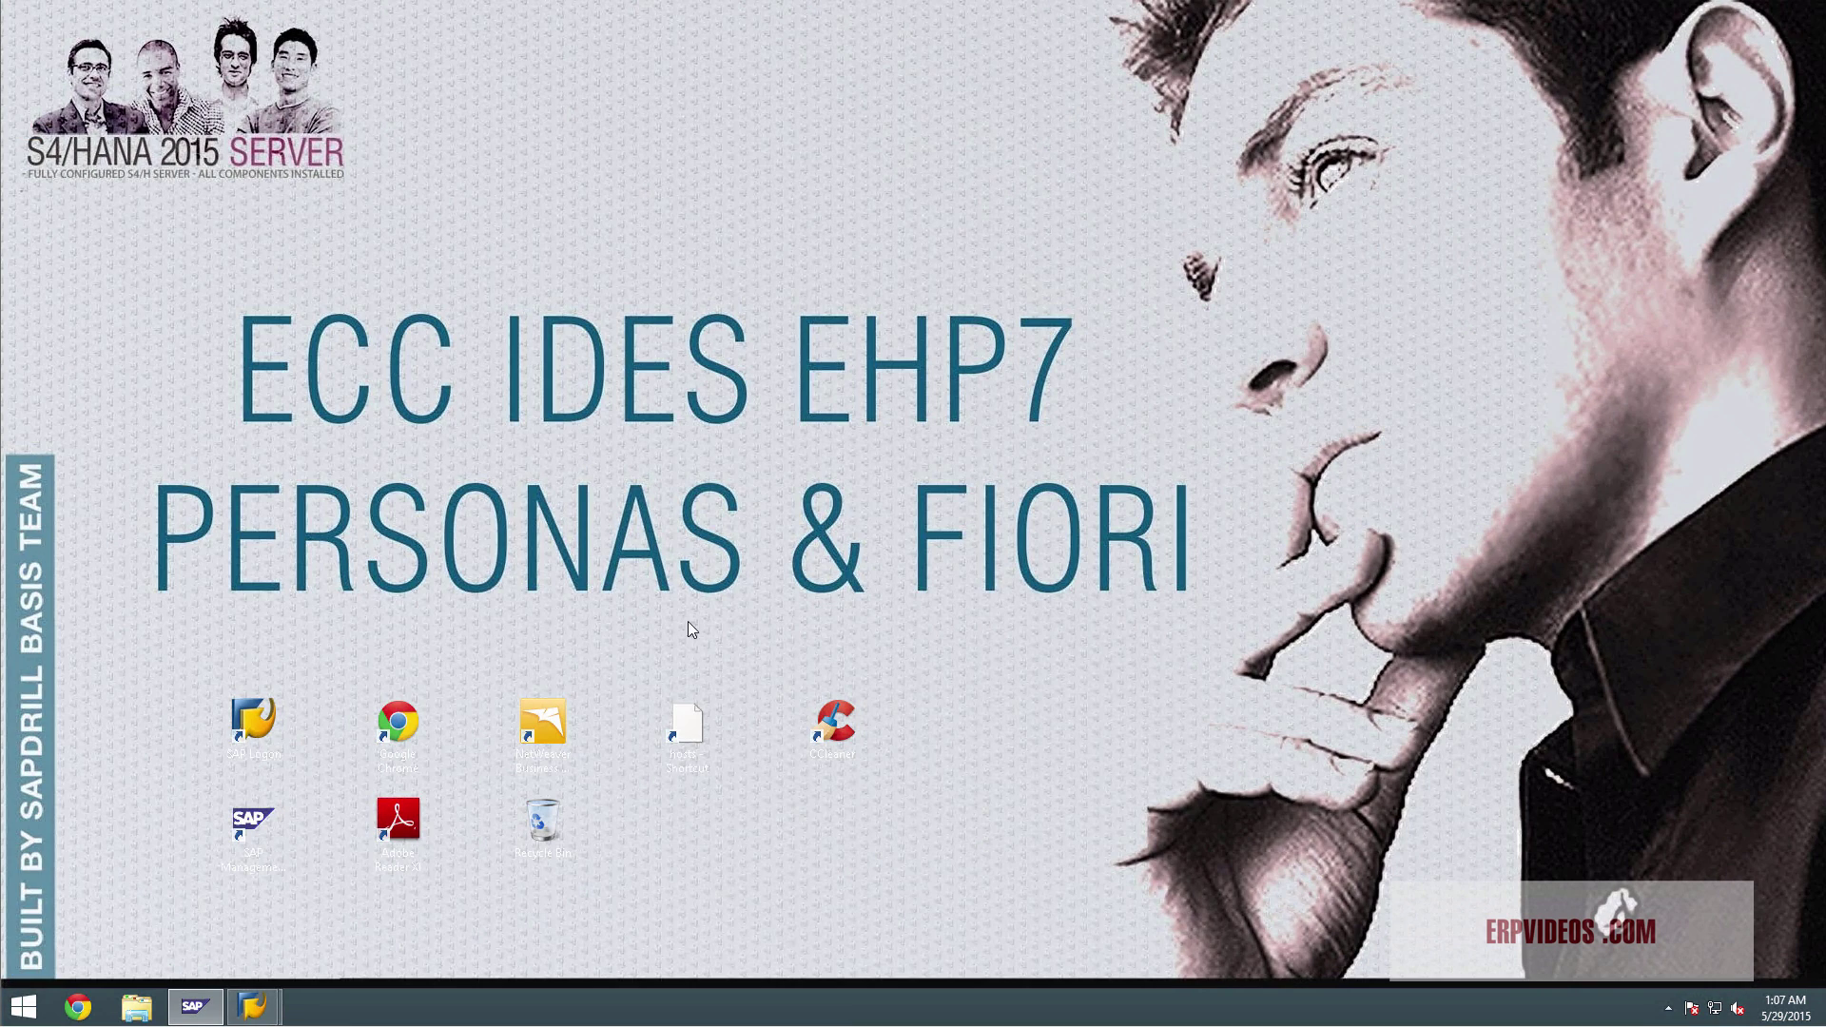